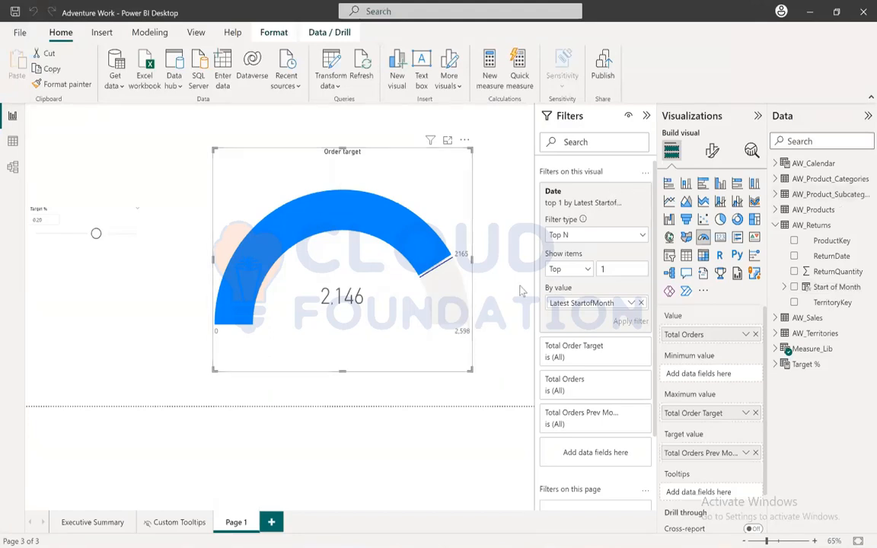
Set the font size of the Order target gauge's data labels to 16.
left_click(712, 150)
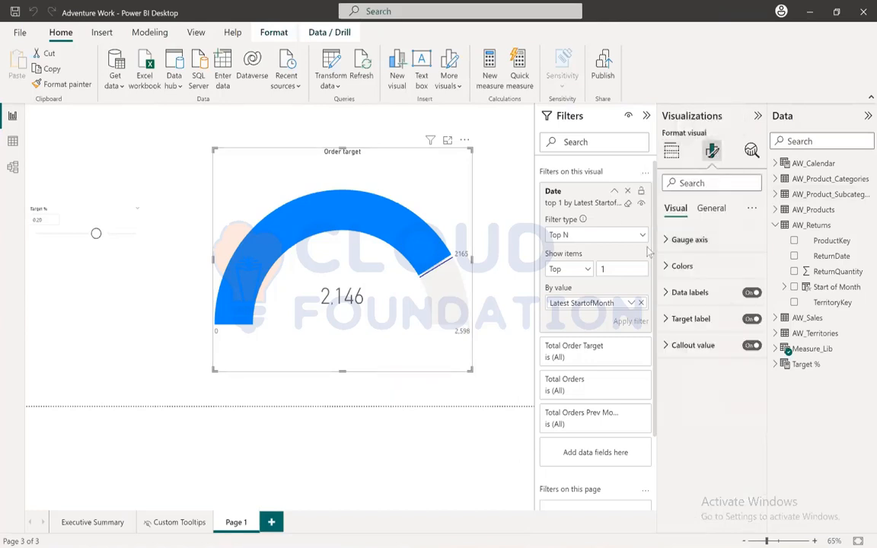
left_click(667, 294)
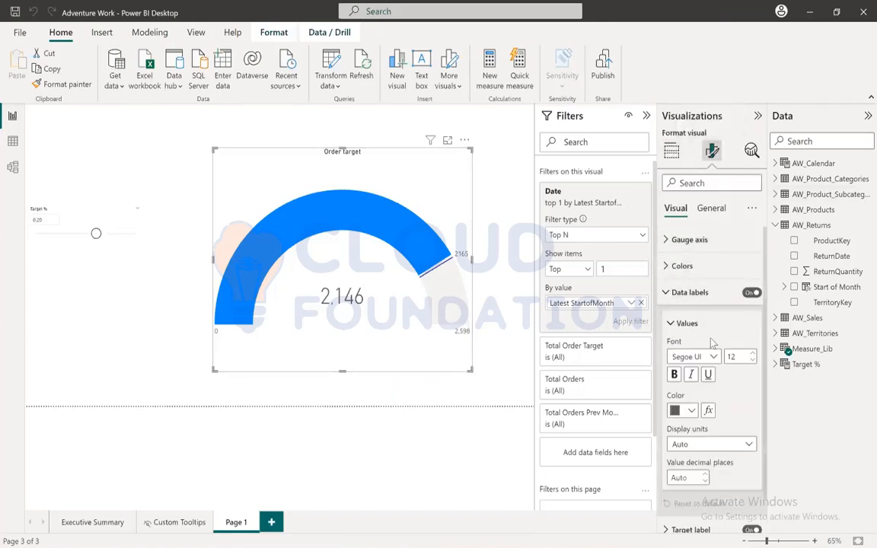
left_click(754, 355)
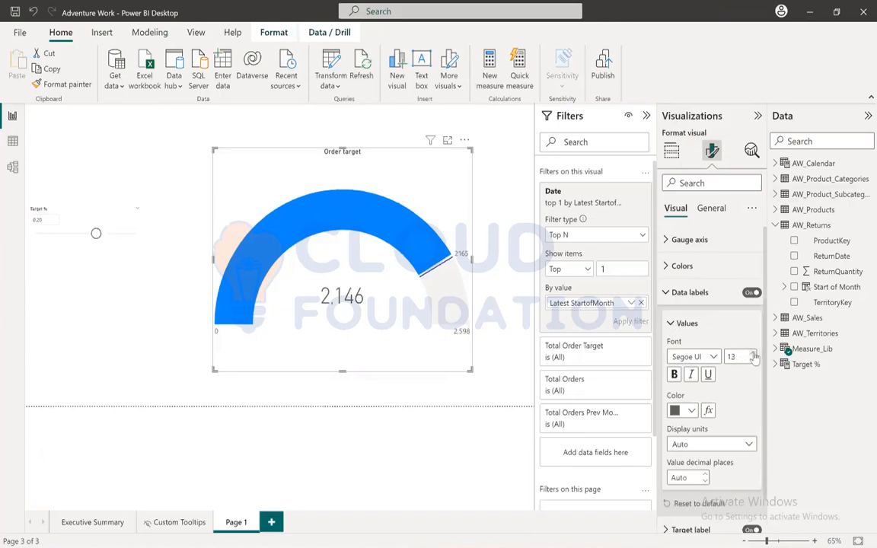
left_click(754, 355)
left_click(753, 355)
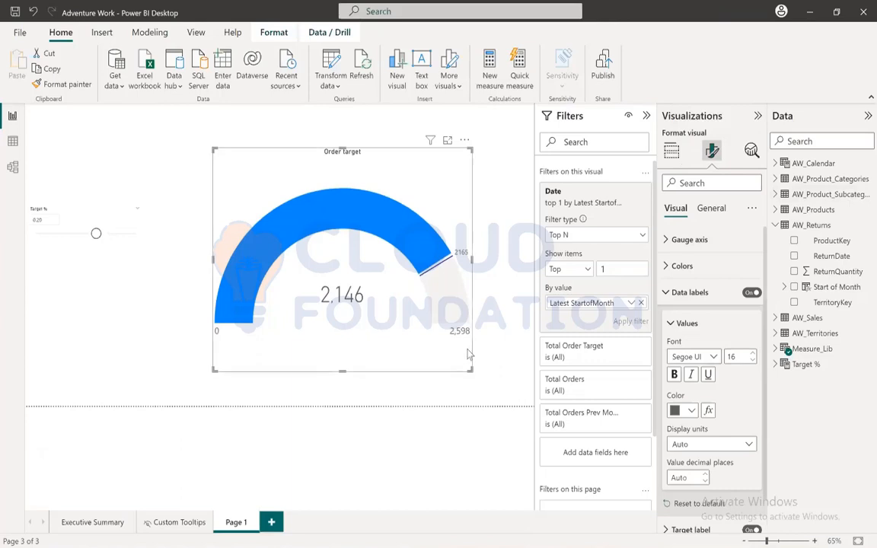
left_click(667, 293)
Set the font size of the Order target gauge's target label to 16.
left_click(667, 319)
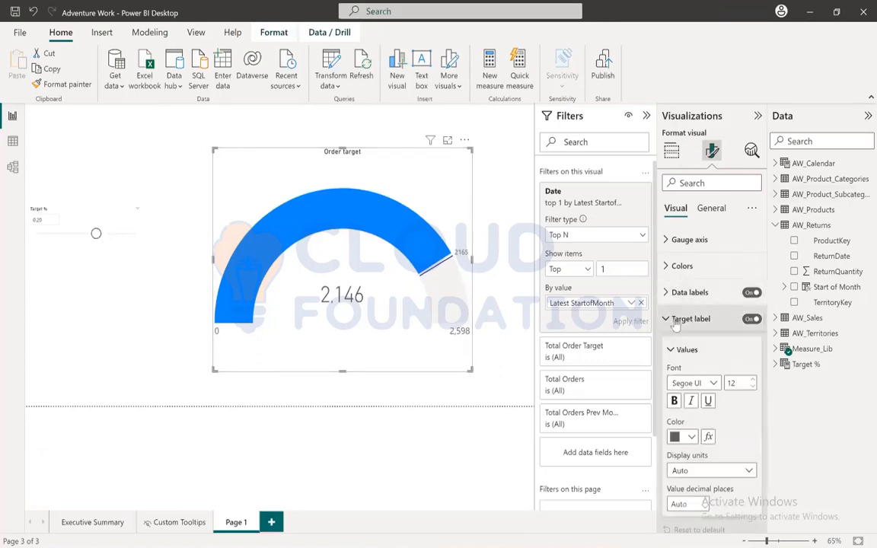
left_click(684, 295)
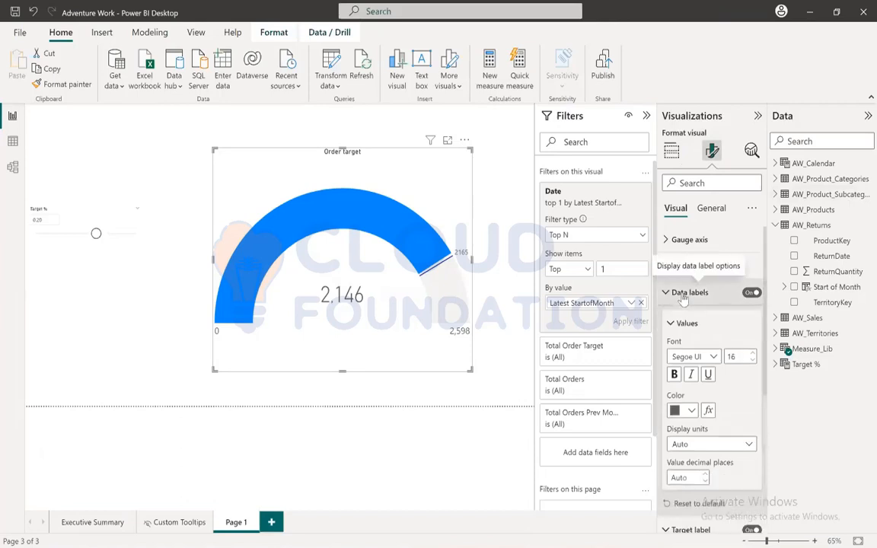
left_click(680, 293)
left_click(736, 383)
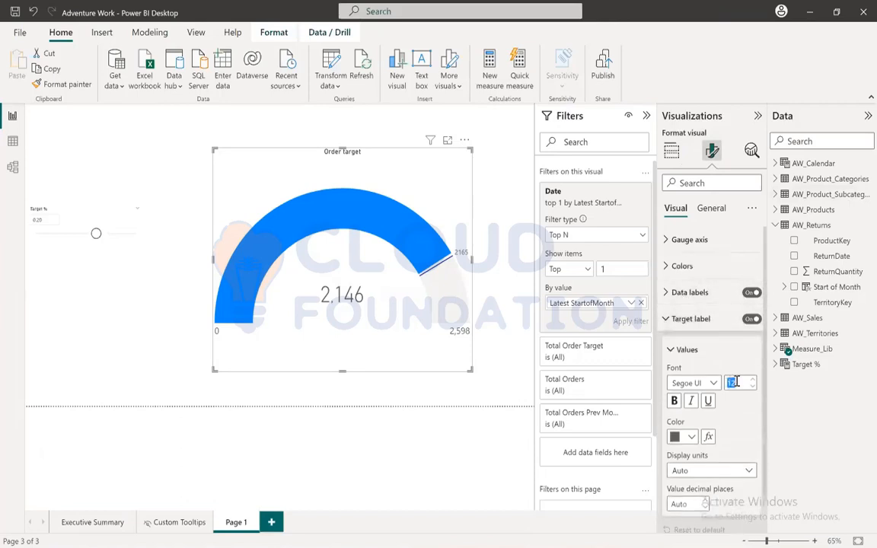
type("16")
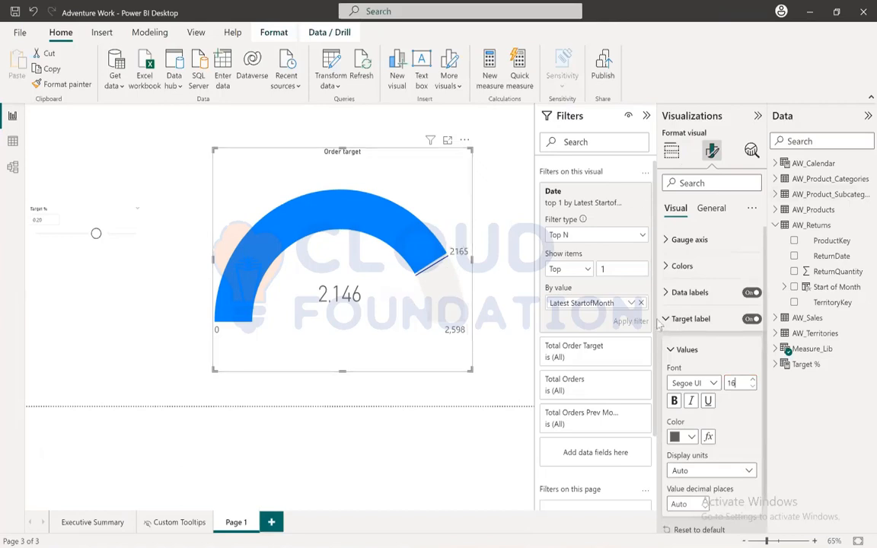
left_click(686, 318)
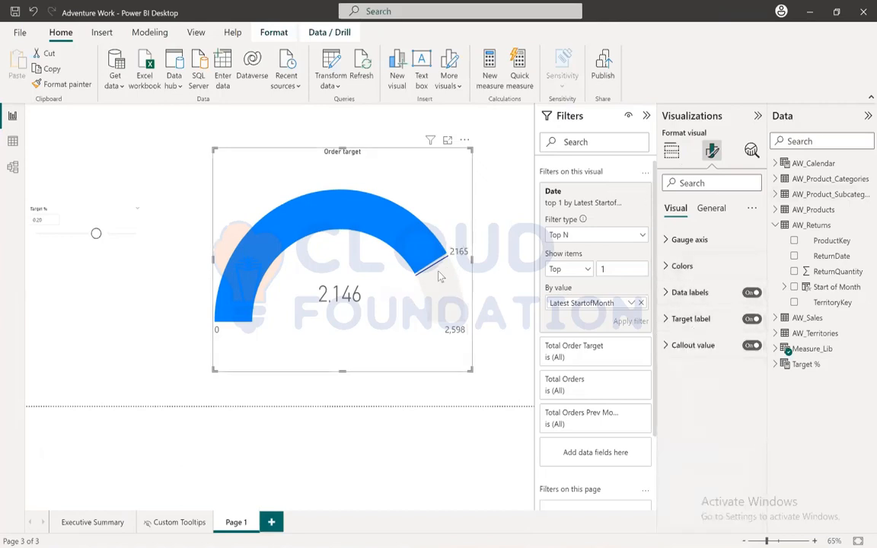
Change the Order target gauge's target color to the theme's red and its fill color to a light purple.
left_click(680, 266)
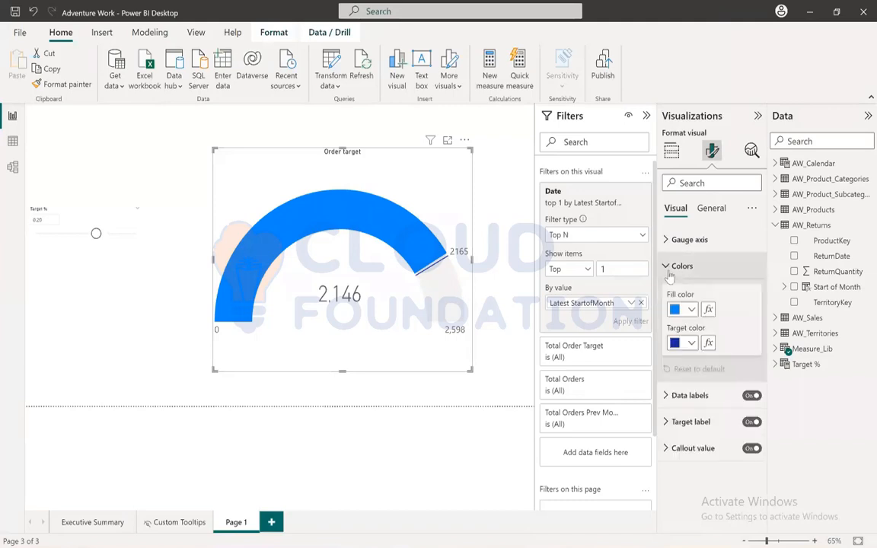
left_click(690, 309)
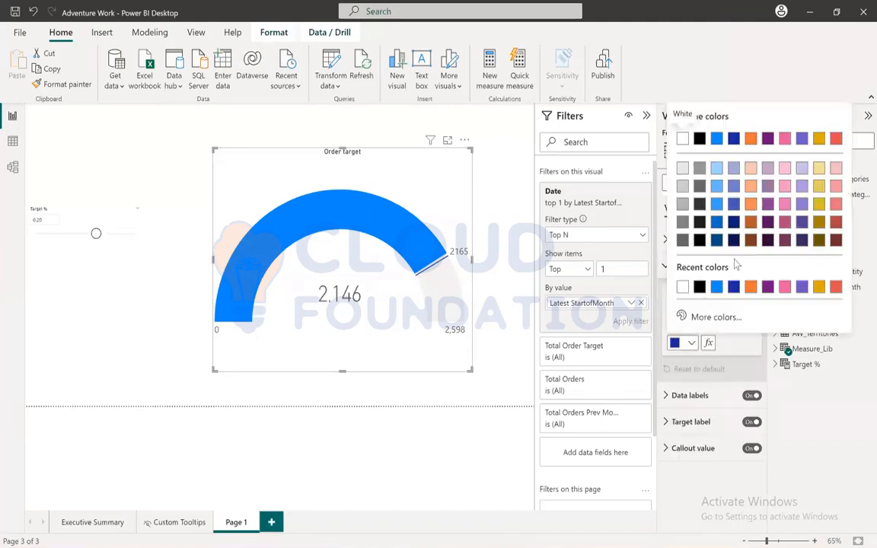
left_click(836, 139)
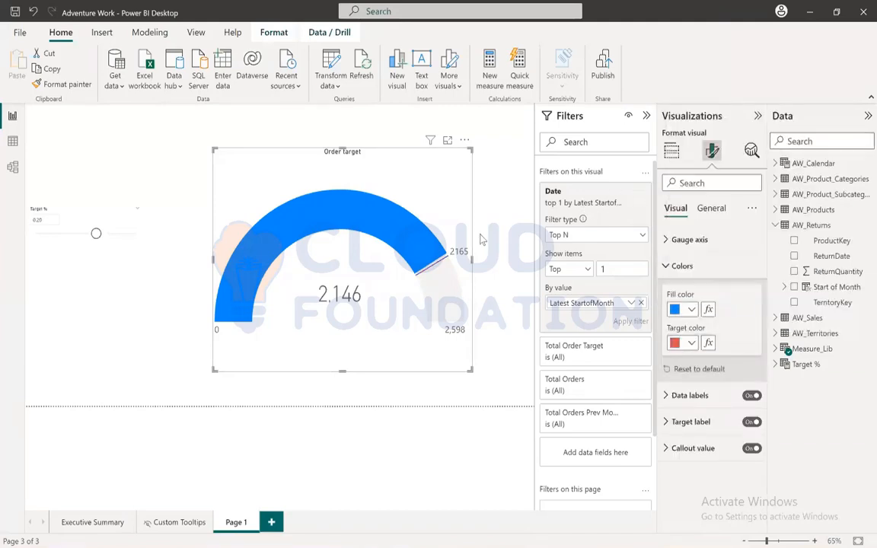
left_click(690, 311)
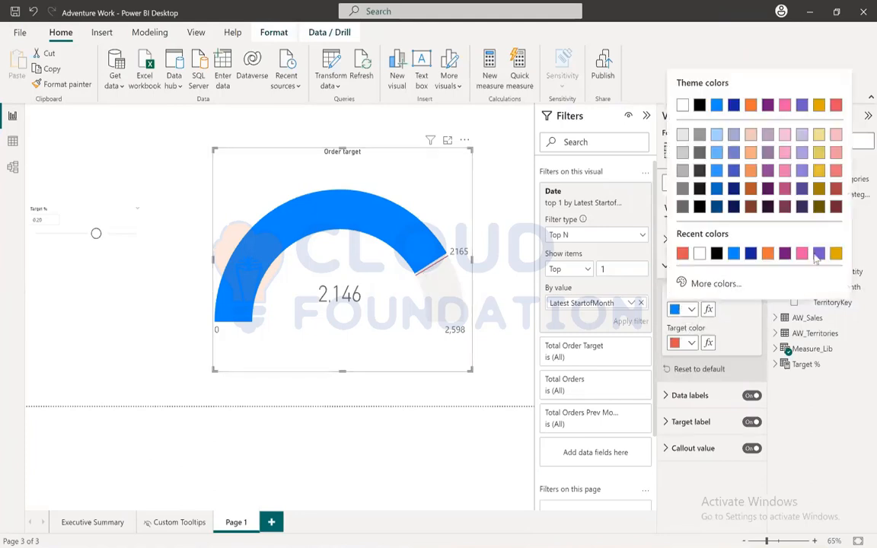
left_click(805, 135)
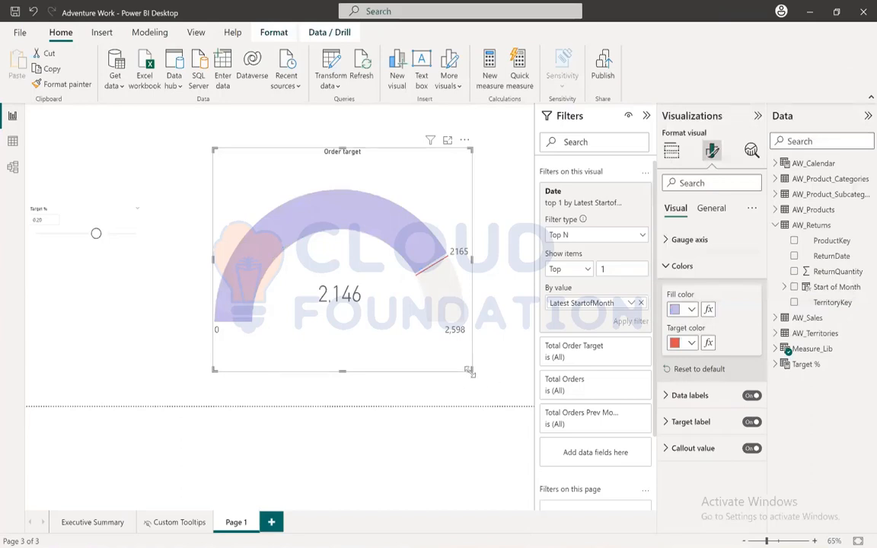
Shrink the Order target gauge to about 274 by 178, moving it to the page's upper edge, and copy it.
left_click_drag(469, 370, 326, 233)
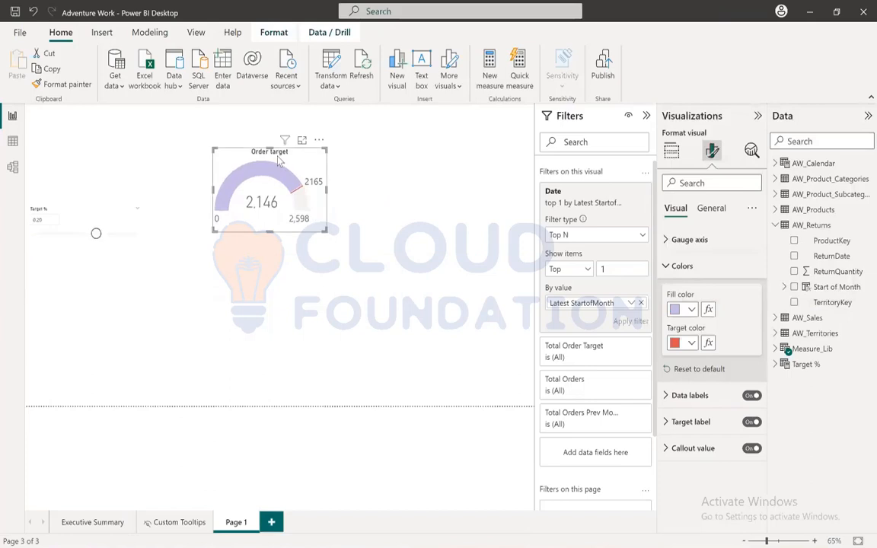
left_click_drag(273, 156, 243, 113)
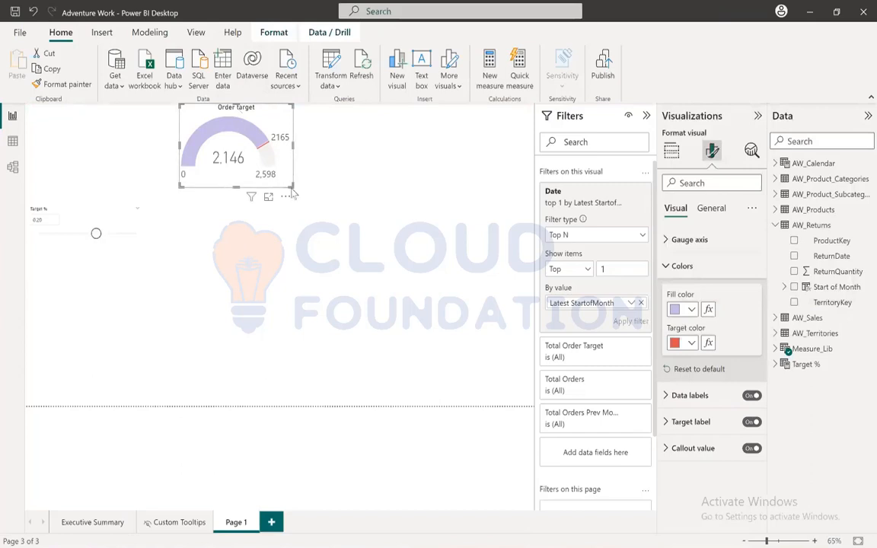
left_click_drag(286, 180, 284, 173)
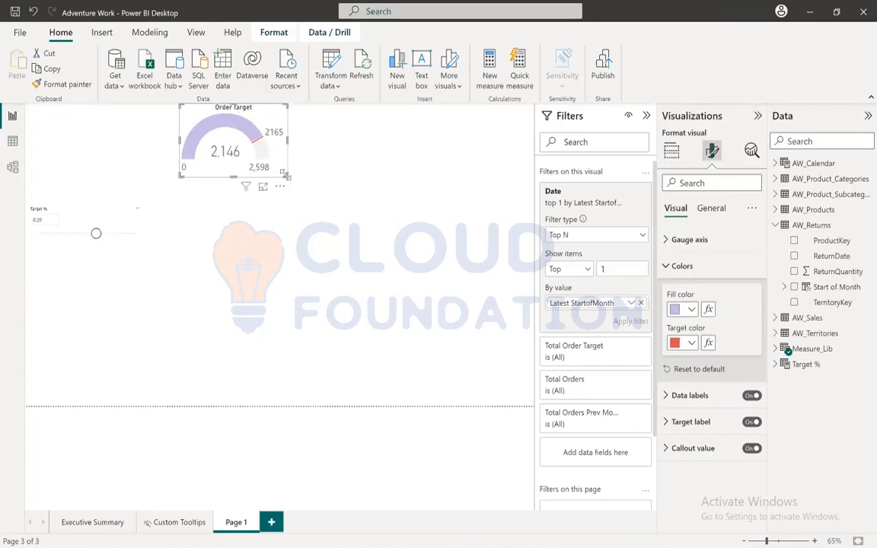
key("ctrl+c")
Add an empty gauge visual and place it to the right of the Order target gauge on the page.
left_click(340, 330)
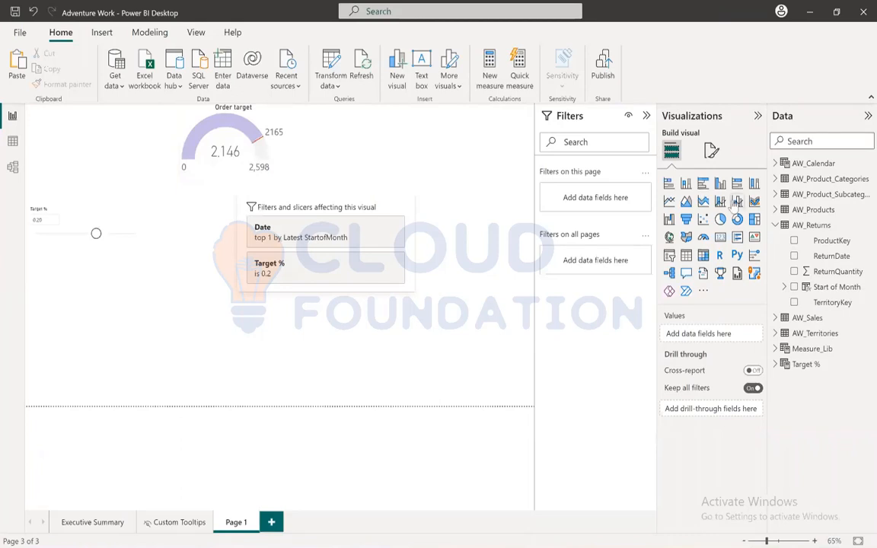
left_click(705, 238)
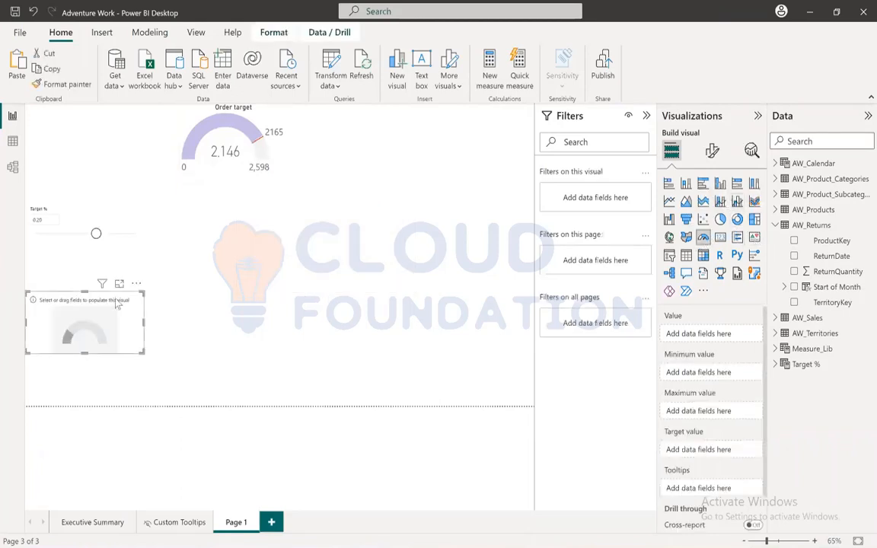
left_click_drag(97, 297, 373, 111)
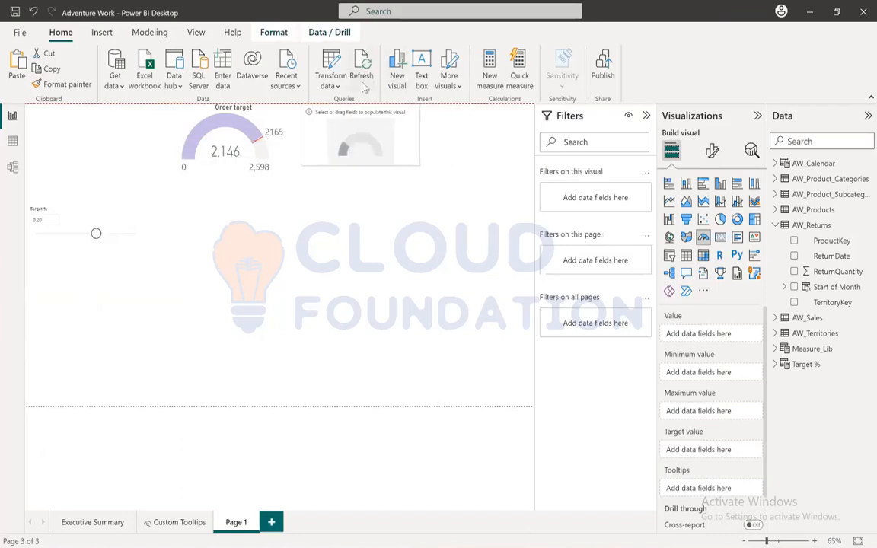
Check the height and width of the Order target gauge in its general size properties.
left_click(181, 111)
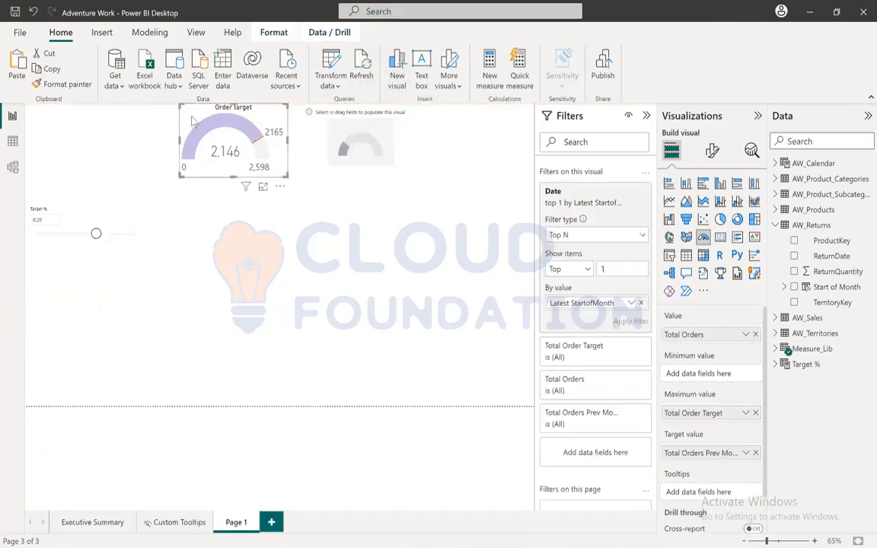
left_click(306, 134)
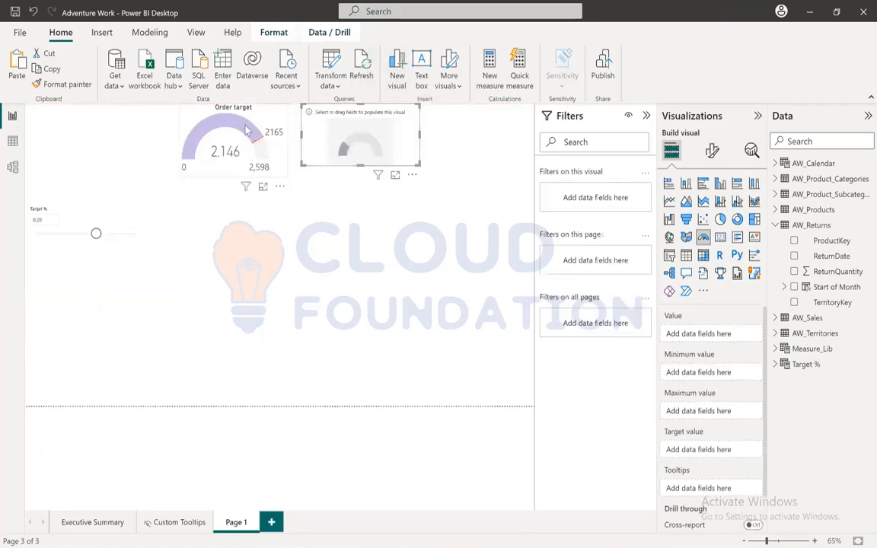
left_click(191, 126)
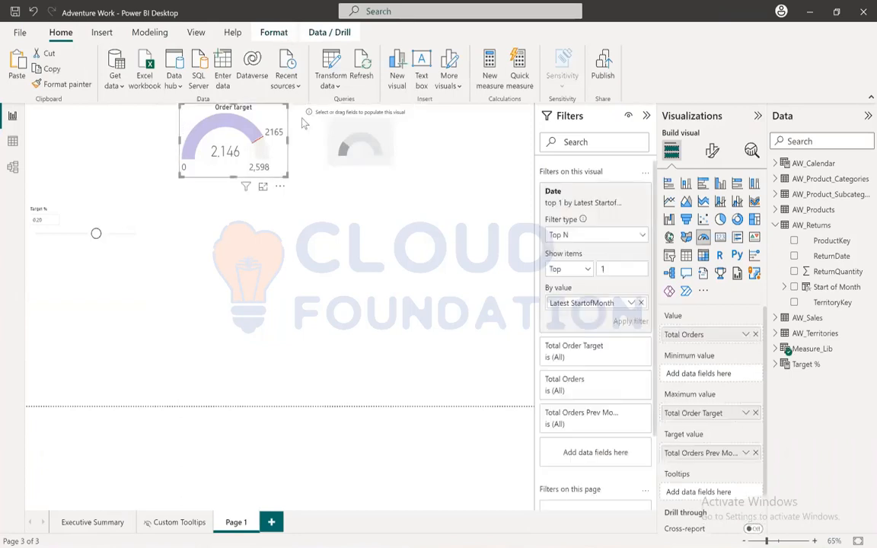
left_click(713, 151)
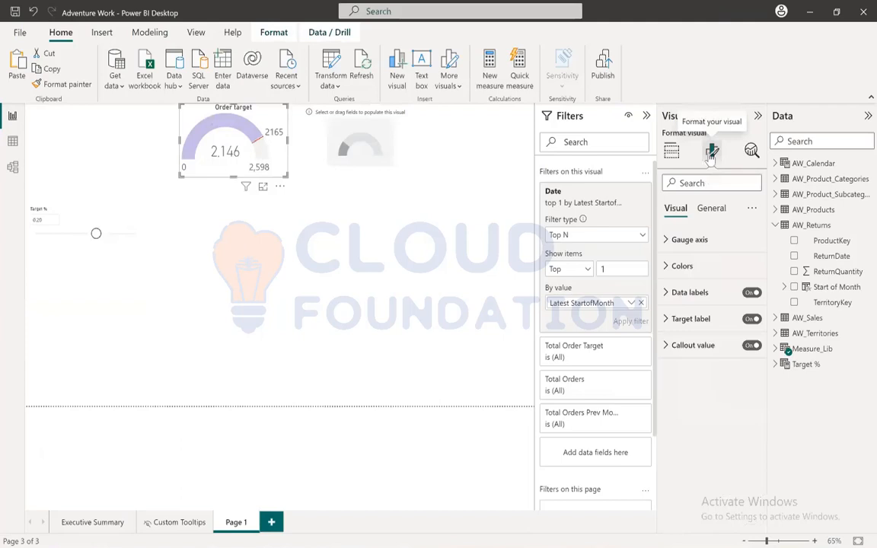
left_click(716, 209)
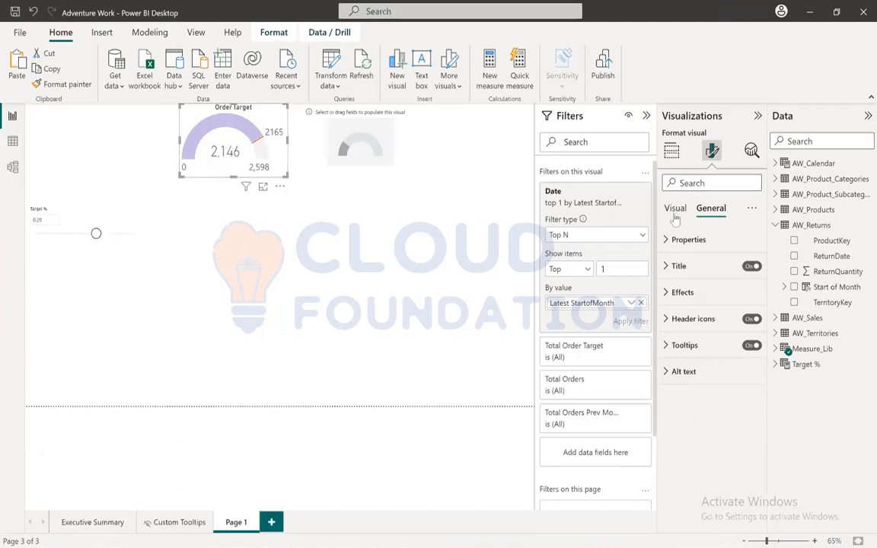
left_click(690, 240)
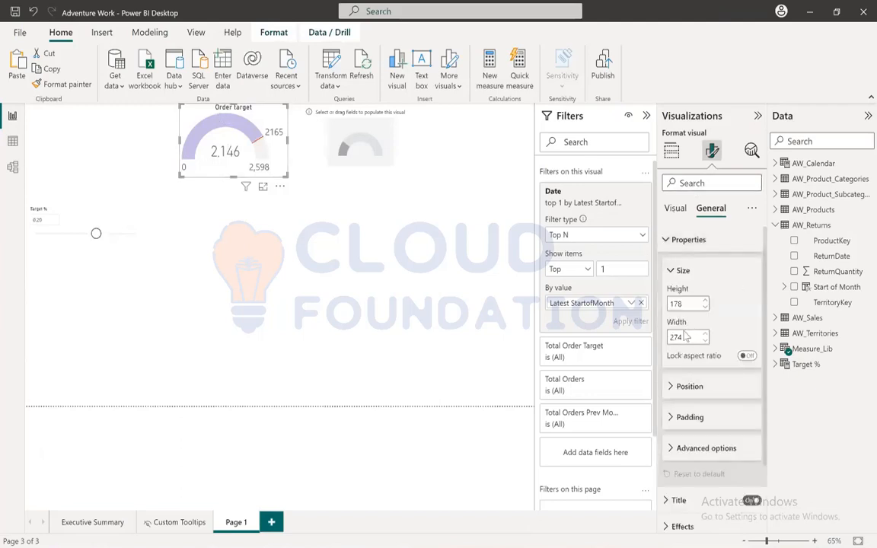
Enlarge the empty gauge and assign the Total Revenue measure from Measure_Lib as its value.
left_click(349, 113)
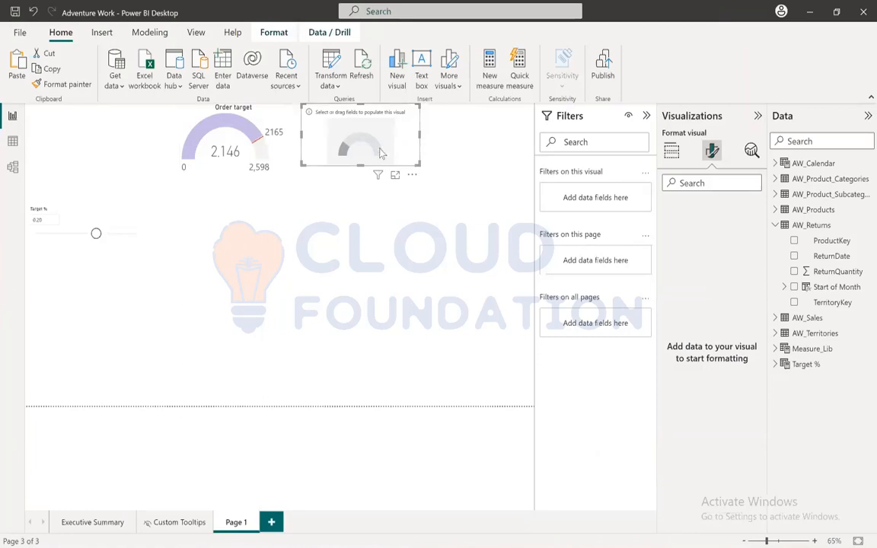
left_click_drag(417, 163, 476, 208)
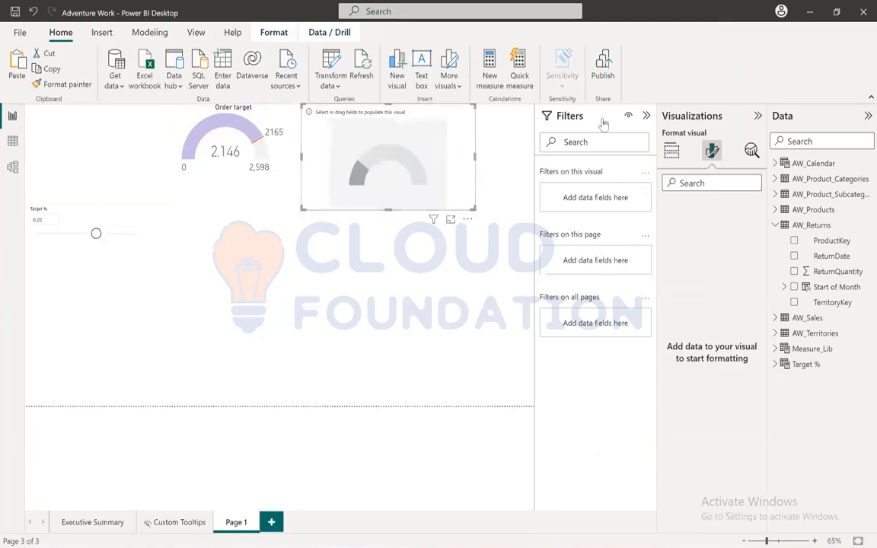
left_click(674, 153)
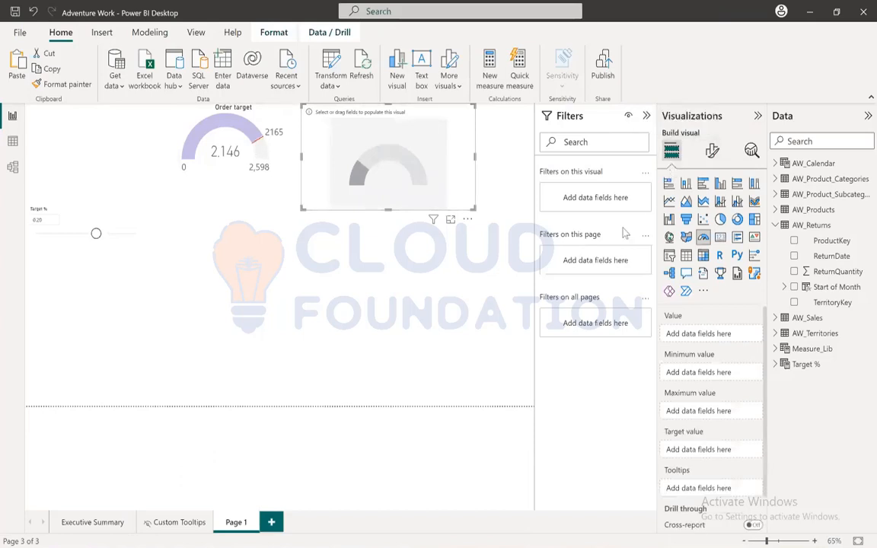
left_click(776, 225)
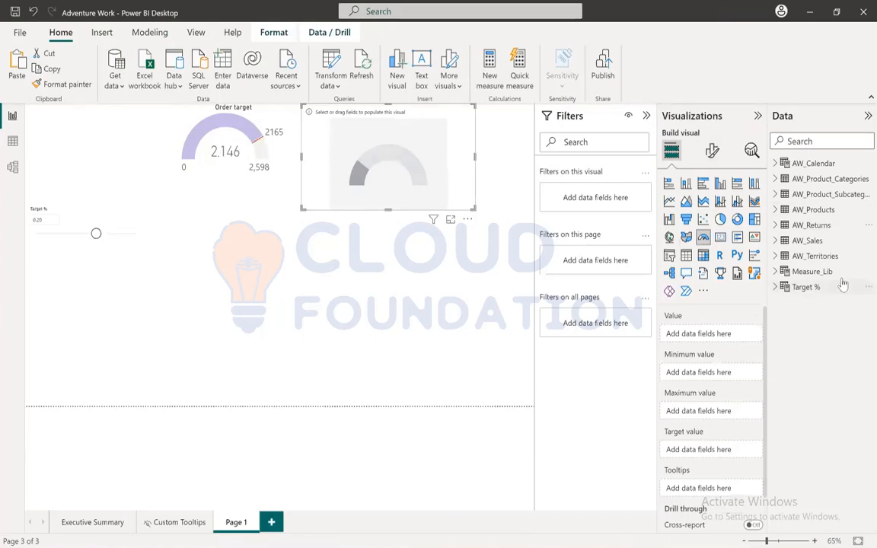
left_click(777, 272)
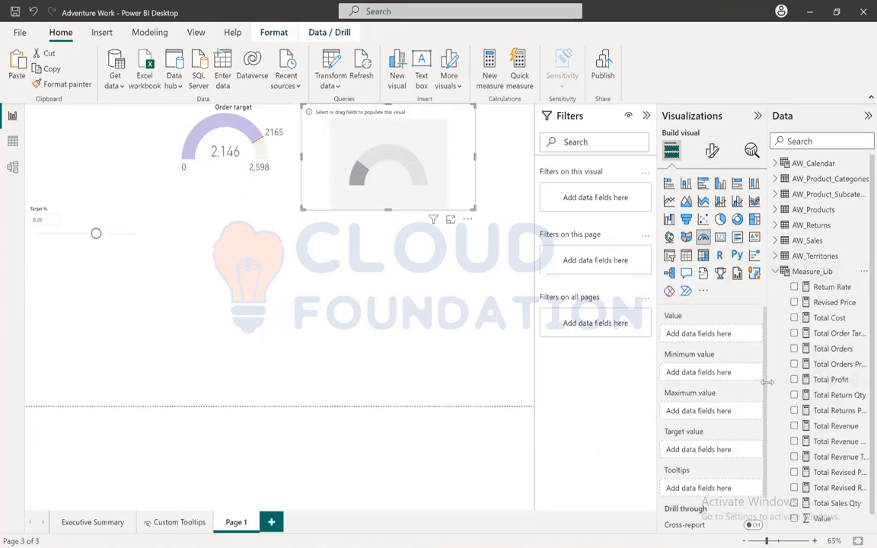
left_click_drag(768, 383, 728, 383)
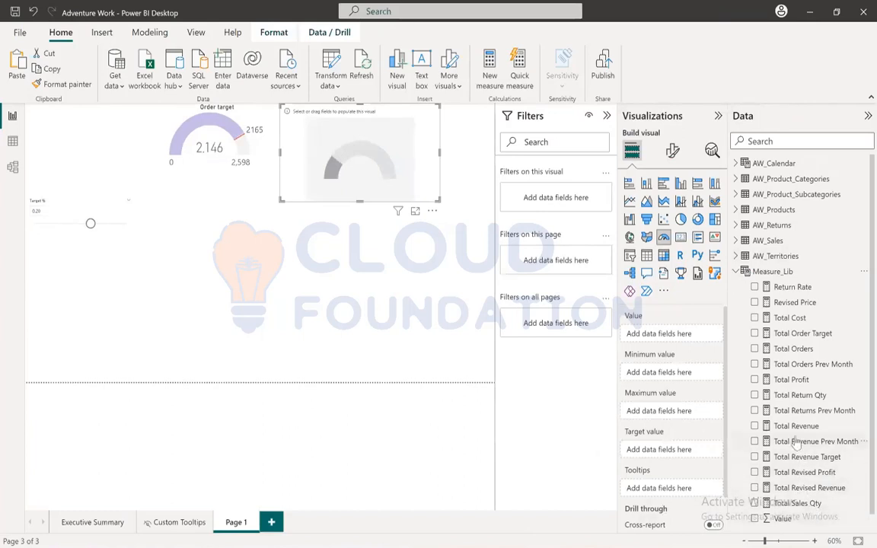
left_click_drag(796, 432, 669, 343)
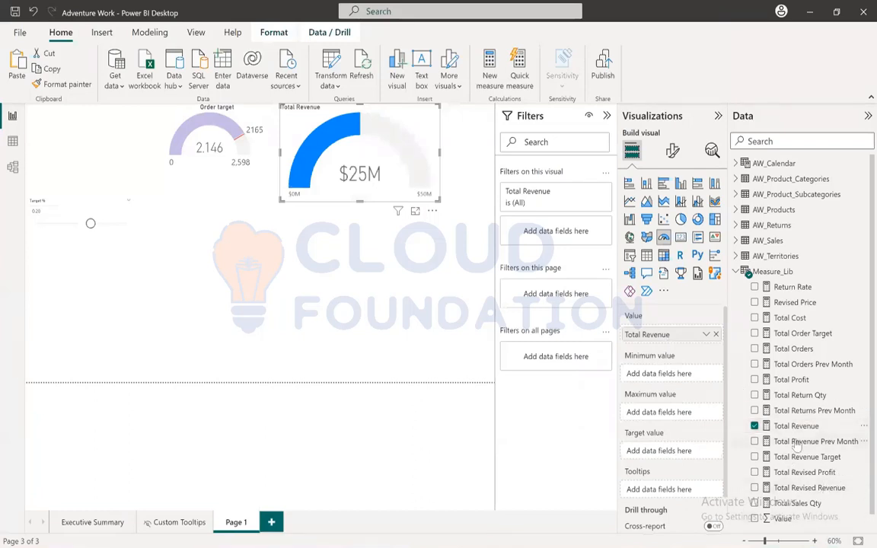
Assign Total Revenue Prev Month as the new gauge's target value and Total Revised Revenue as its maximum value.
left_click_drag(799, 447, 673, 456)
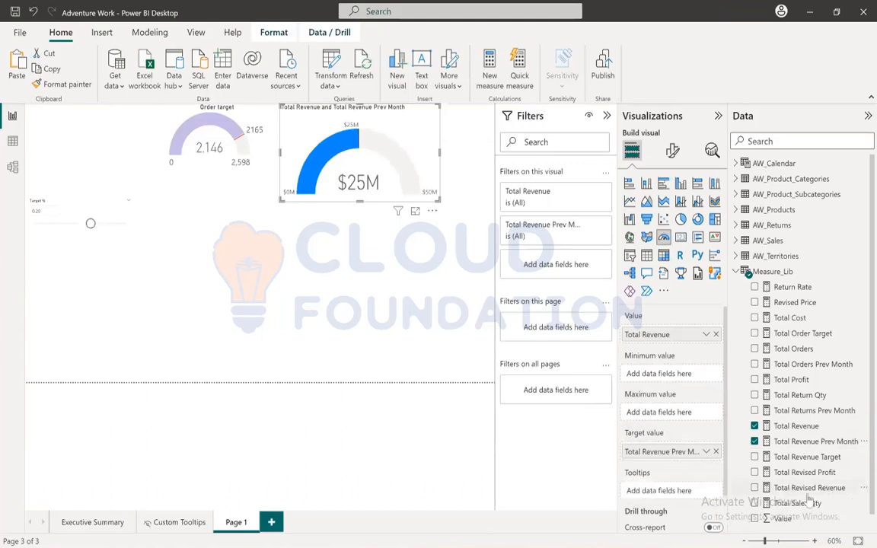
left_click_drag(805, 495, 665, 414)
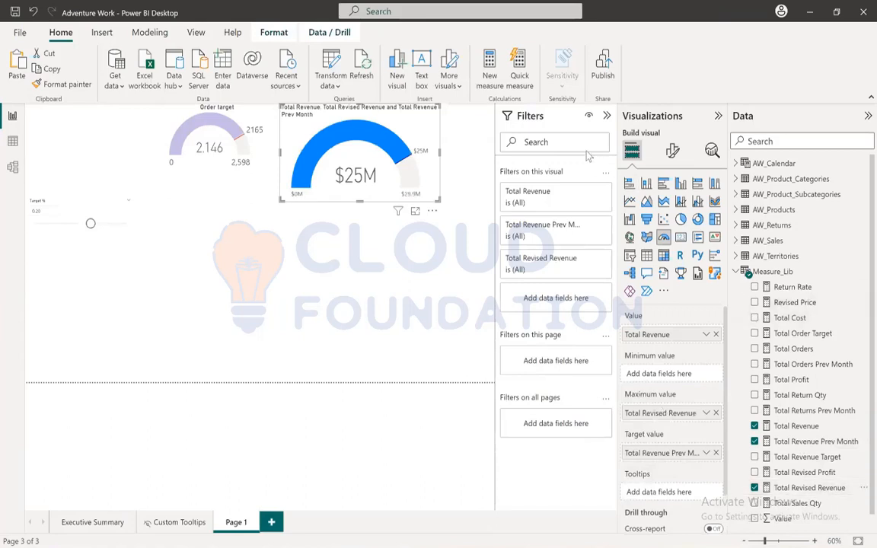
Expand the AW_Calendar table to list its date fields.
left_click(590, 195)
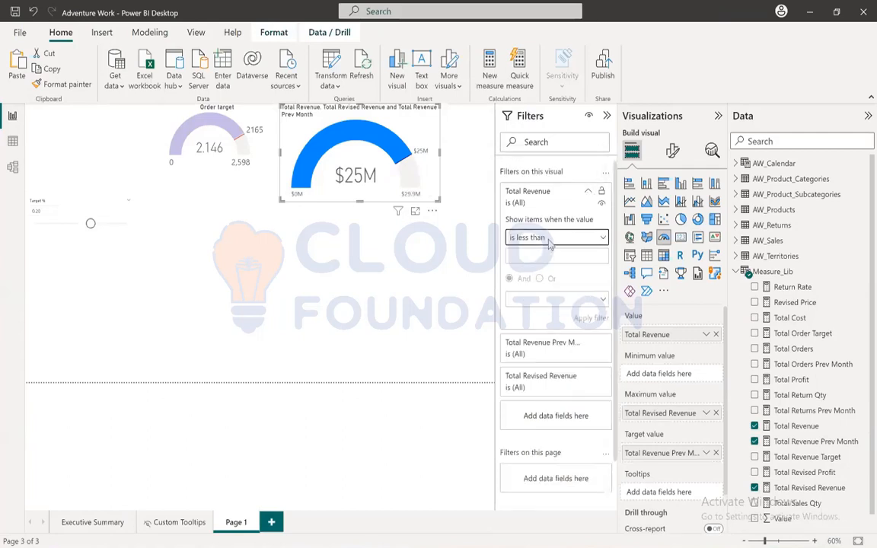
left_click(589, 191)
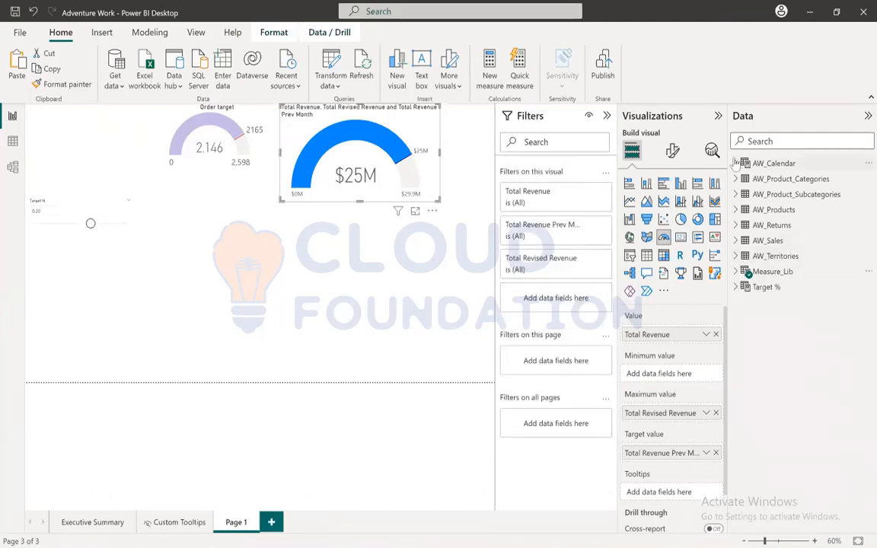
left_click(746, 164)
left_click(736, 164)
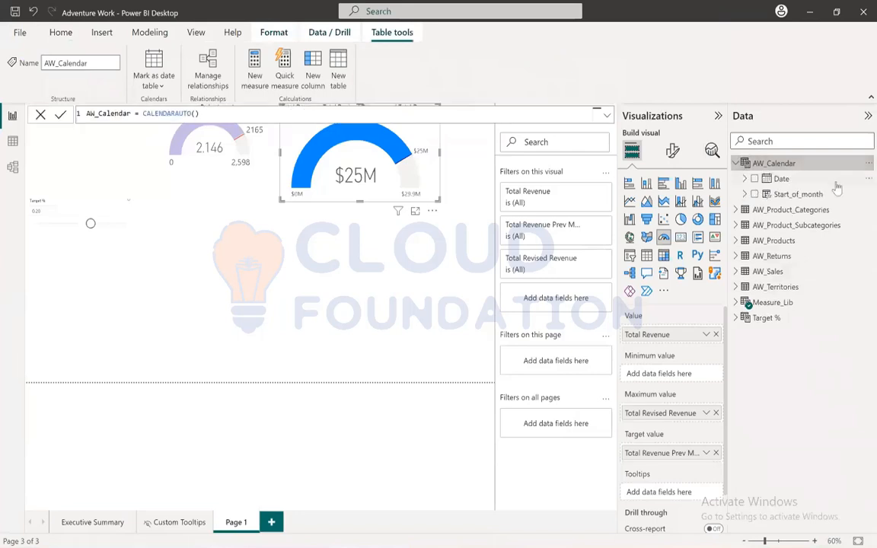
left_click_drag(792, 195, 482, 180)
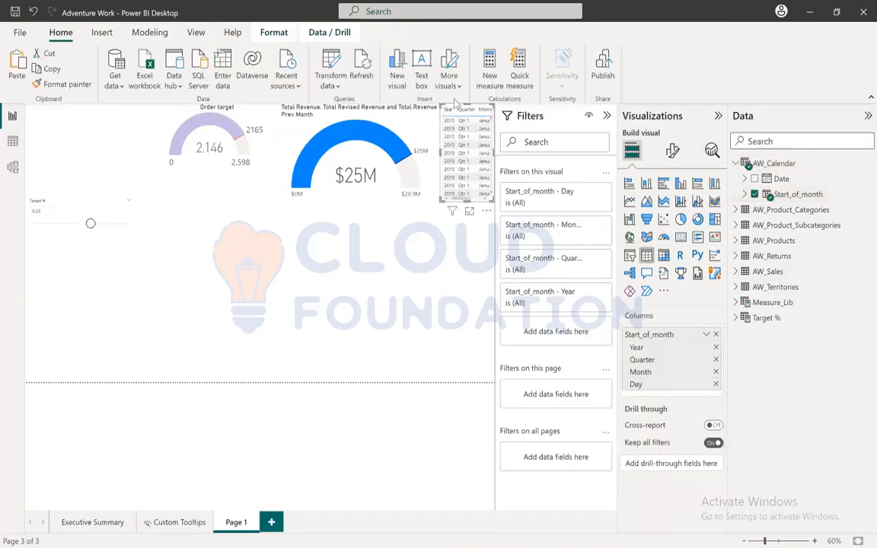
left_click(486, 211)
left_click(517, 259)
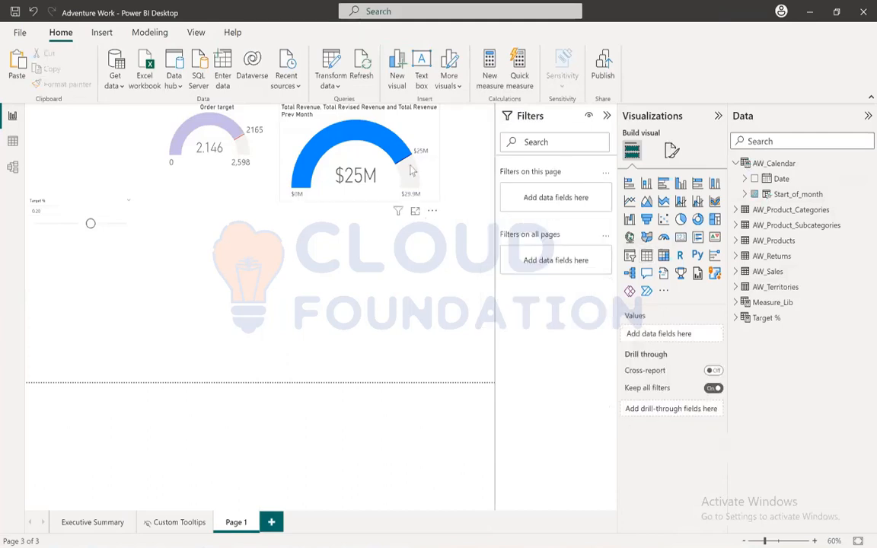
Add Start_of_month from AW_Calendar as a visual-level filter on the revenue gauge and set its filter type to Top N.
left_click(395, 120)
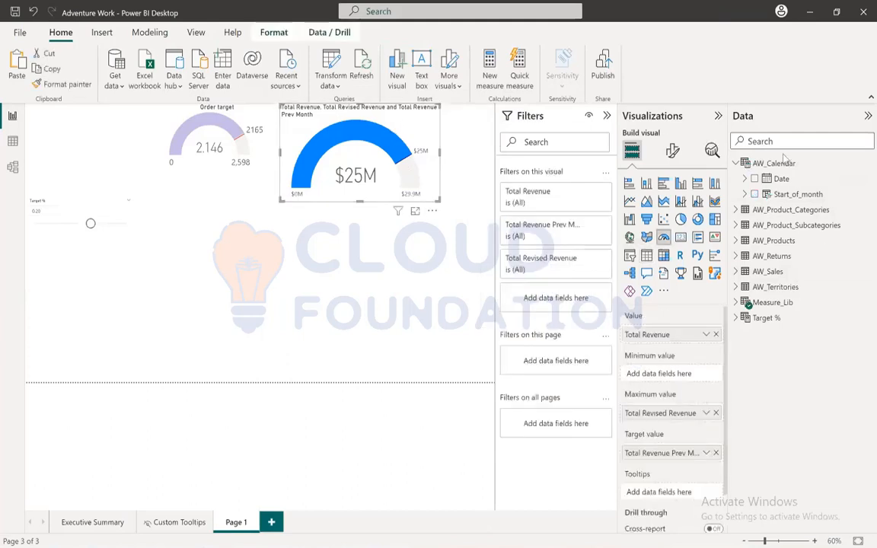
left_click_drag(792, 196, 545, 213)
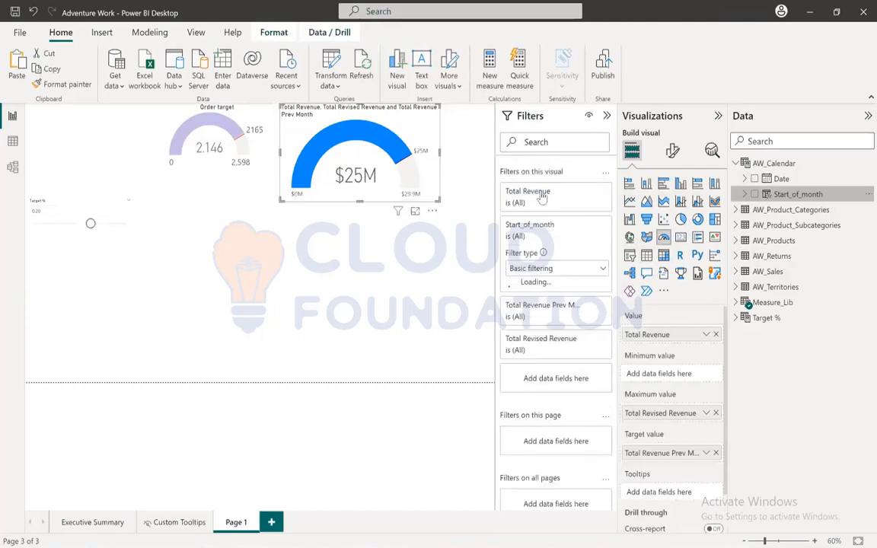
left_click(553, 269)
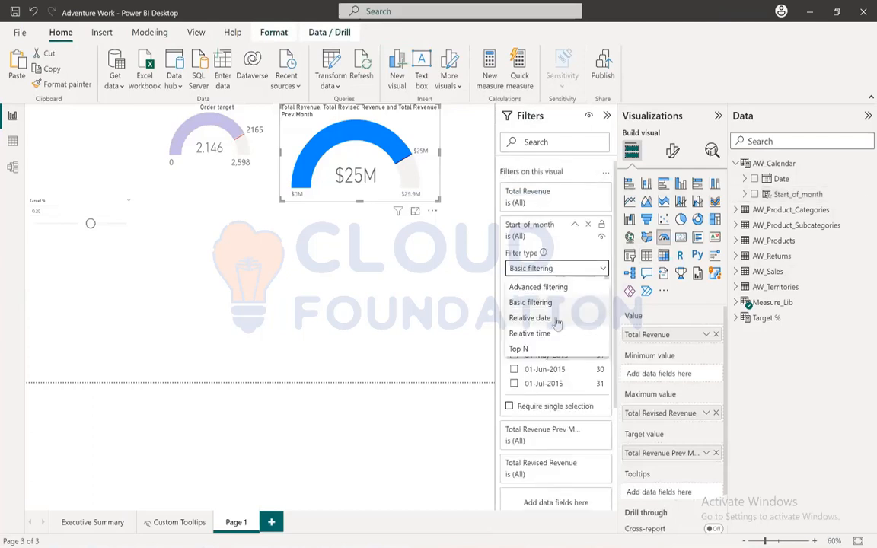
left_click(526, 316)
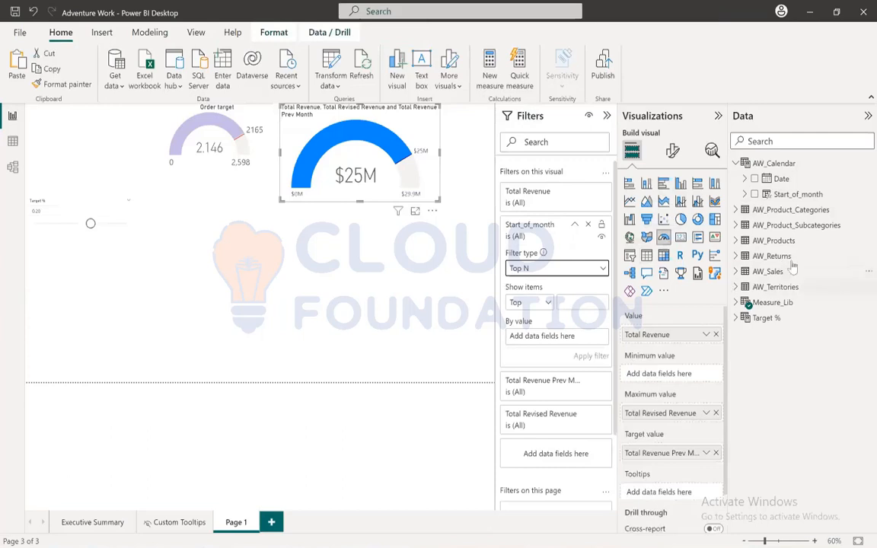
Set the Start_of_month filter to show the top 1 item by Latest StartofMonth from AW_Sales and apply it.
left_click(736, 271)
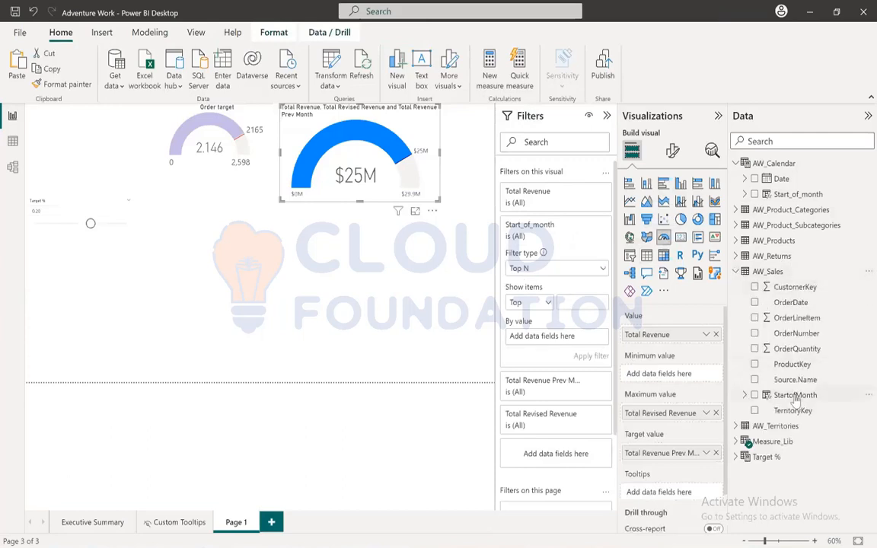
left_click_drag(807, 395, 545, 336)
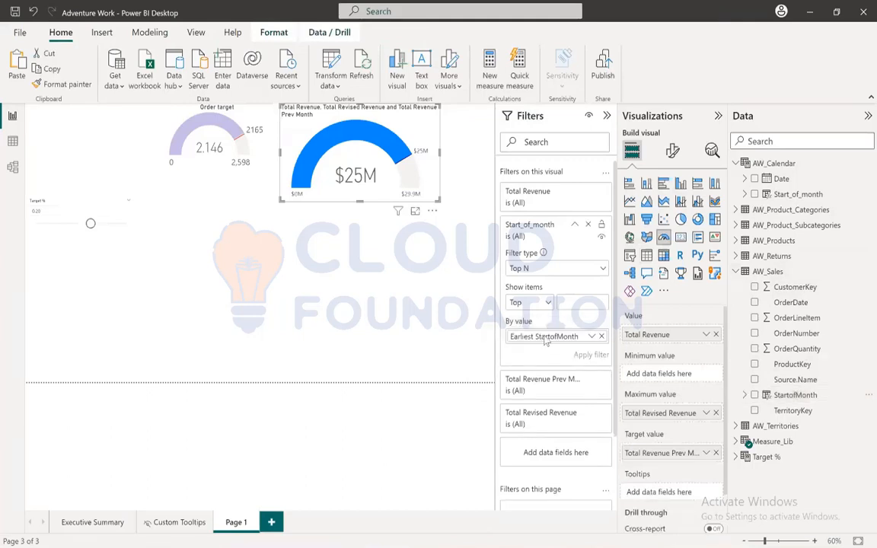
left_click(593, 336)
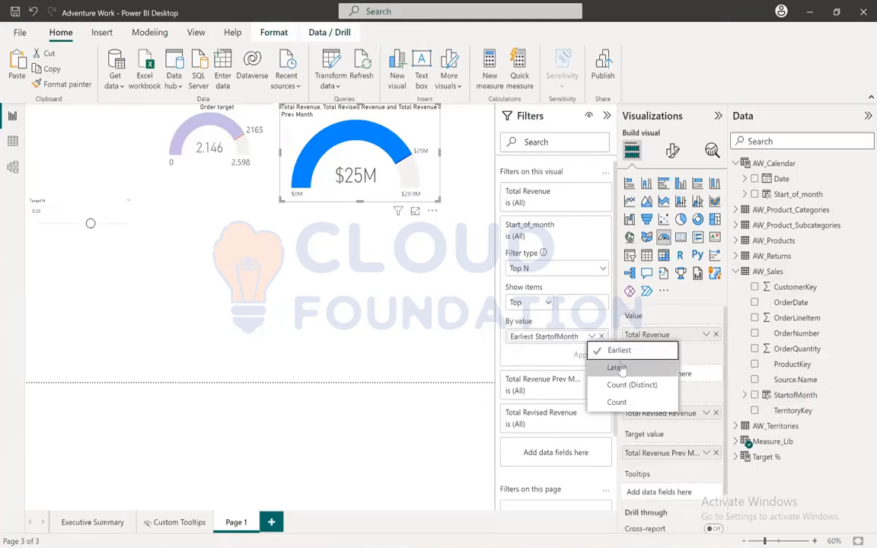
left_click(629, 368)
left_click(572, 302)
type("1")
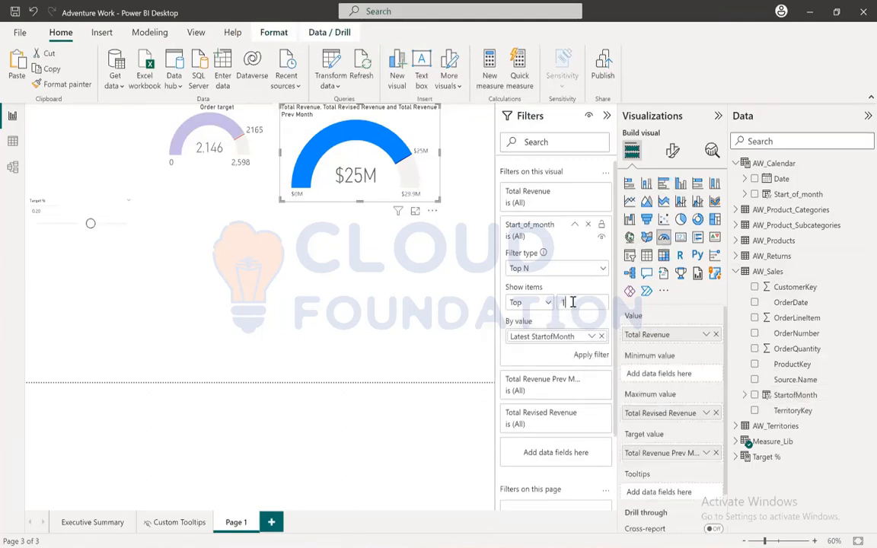
left_click(595, 356)
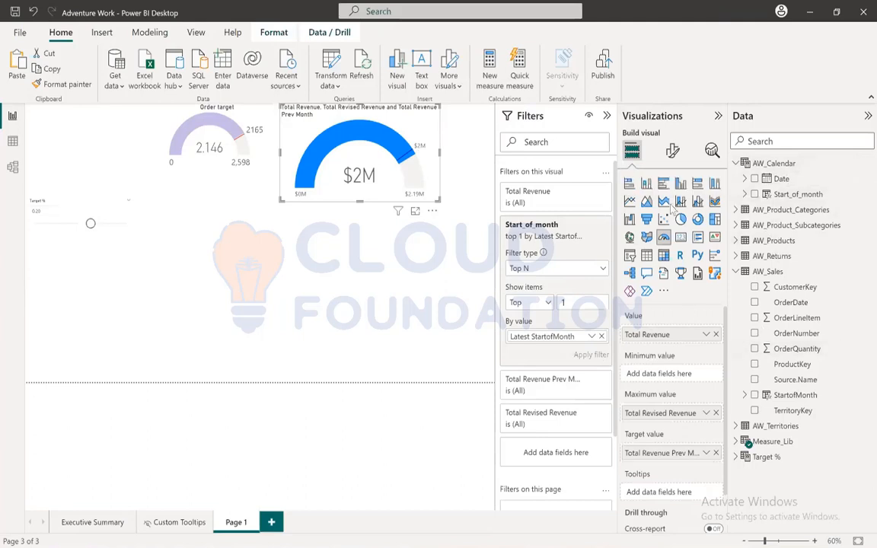
Copy the Order target gauge's formatting onto the revenue gauge with the Format painter.
left_click(673, 151)
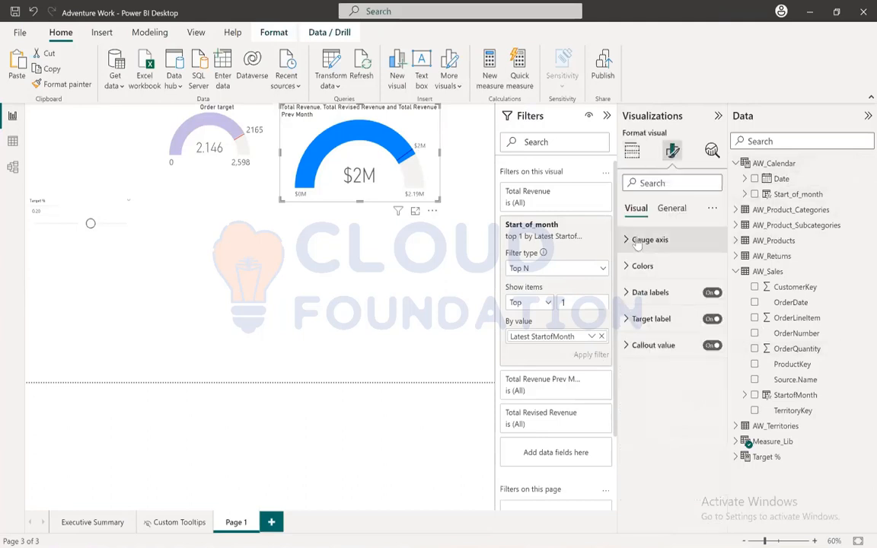
left_click(209, 170)
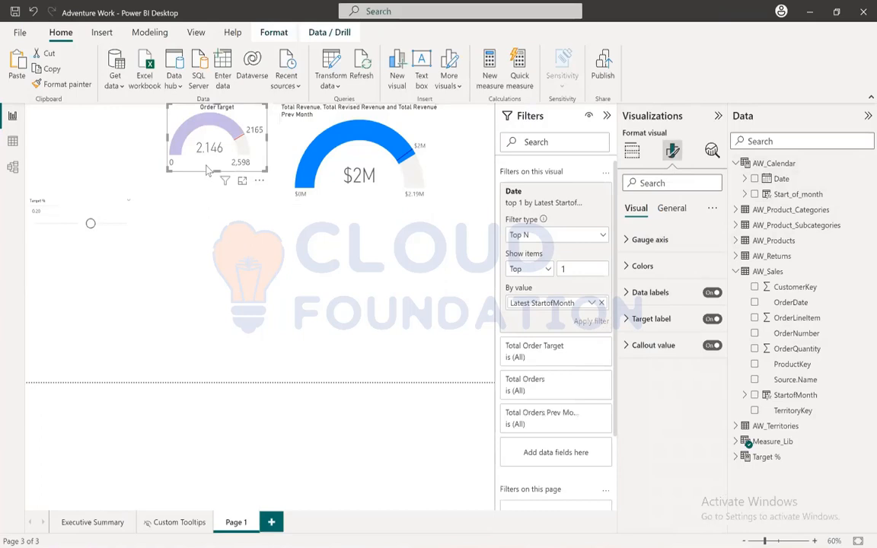
left_click(72, 82)
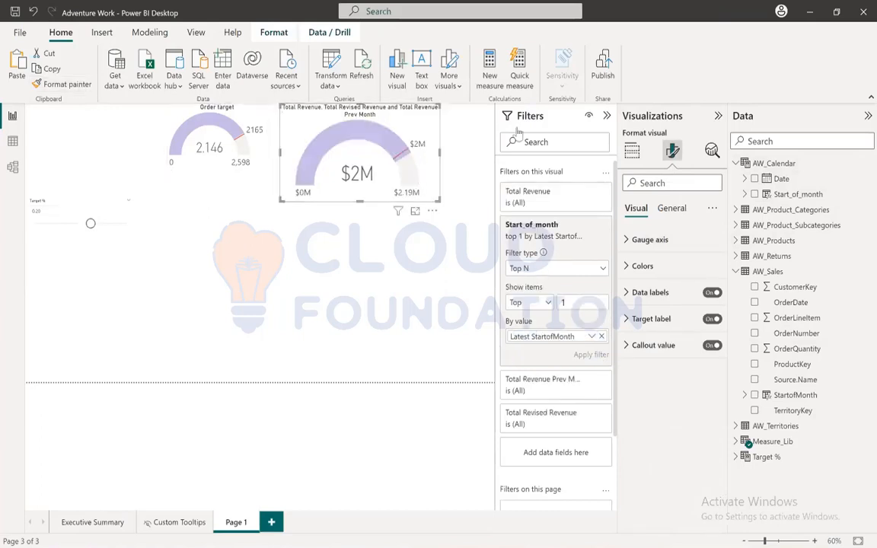
Change the revenue gauge's fill color to a light muted blue.
left_click(642, 266)
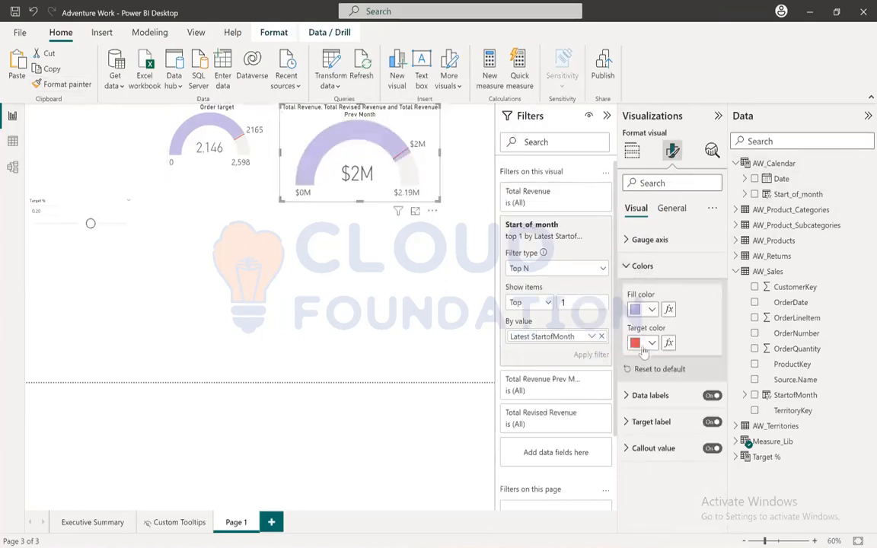
left_click(652, 309)
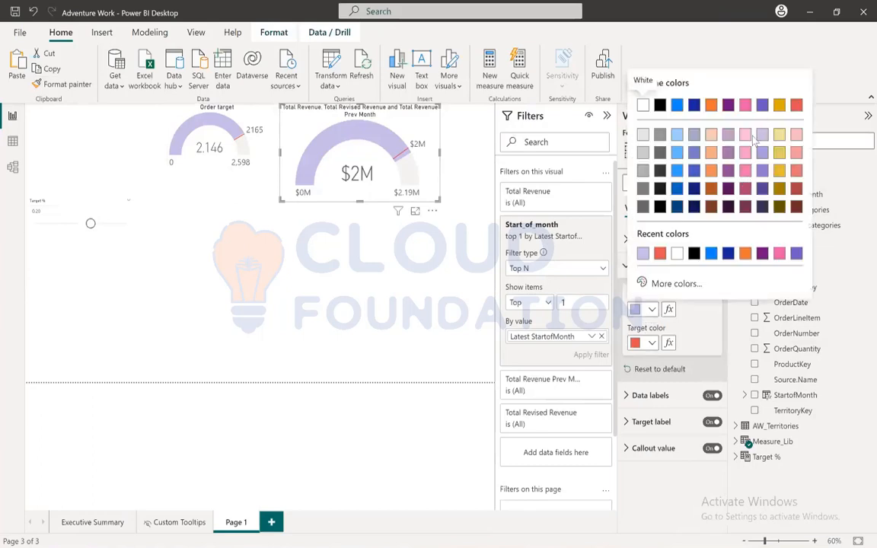
left_click(627, 126)
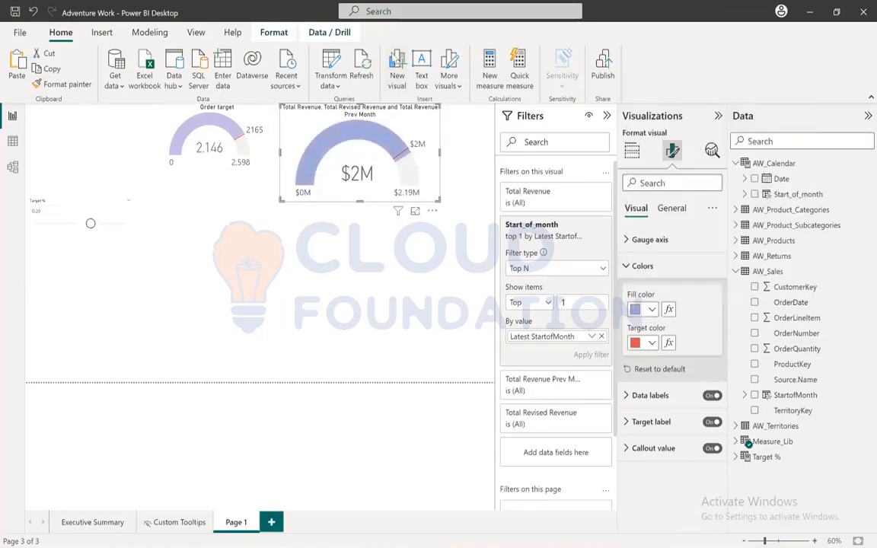
left_click(624, 267)
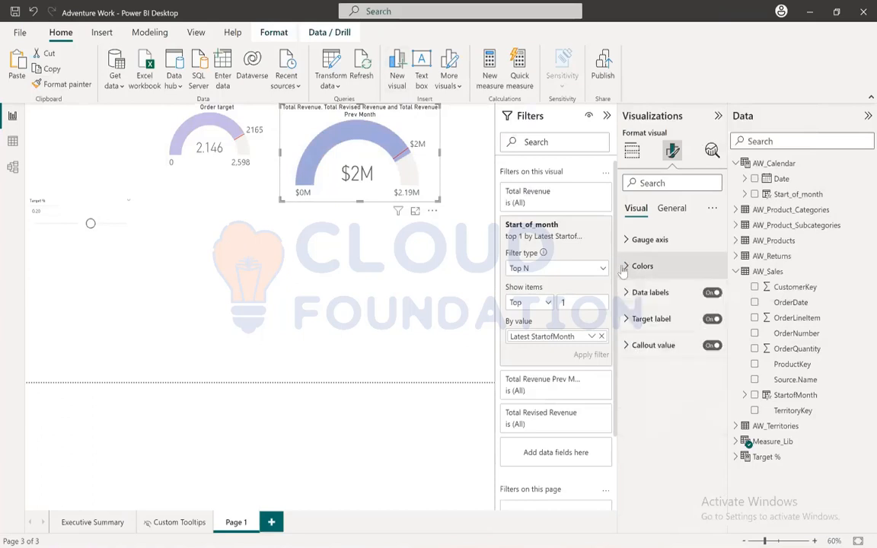
Match the revenue gauge's size to the Order target gauge by setting its height to 178 and width to 274.
left_click(216, 100)
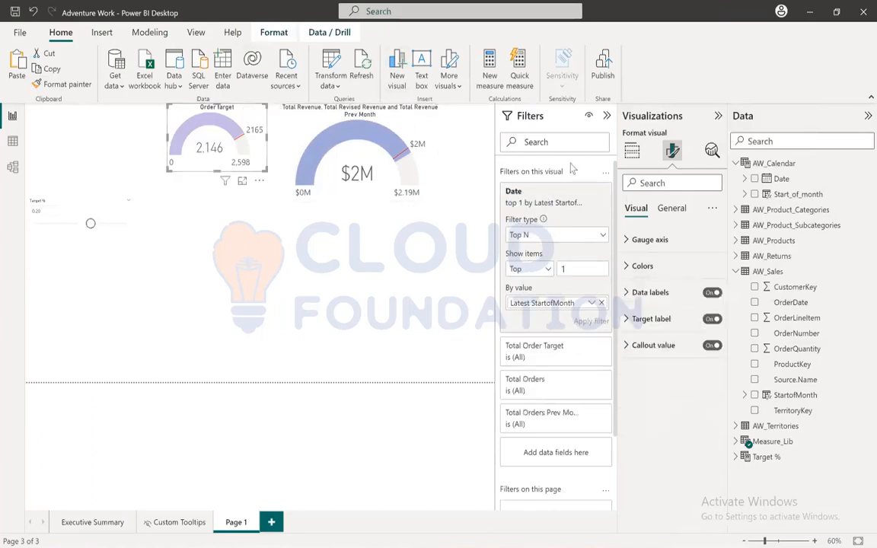
left_click(672, 208)
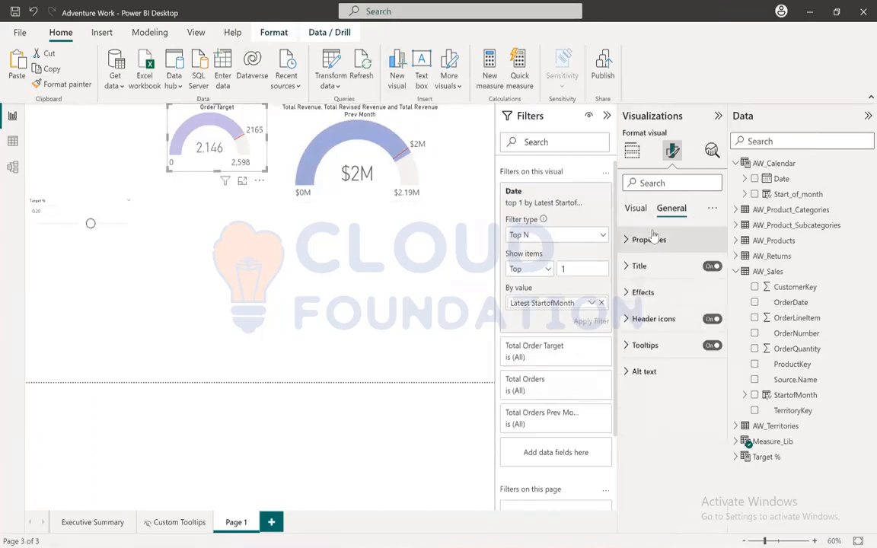
left_click(649, 240)
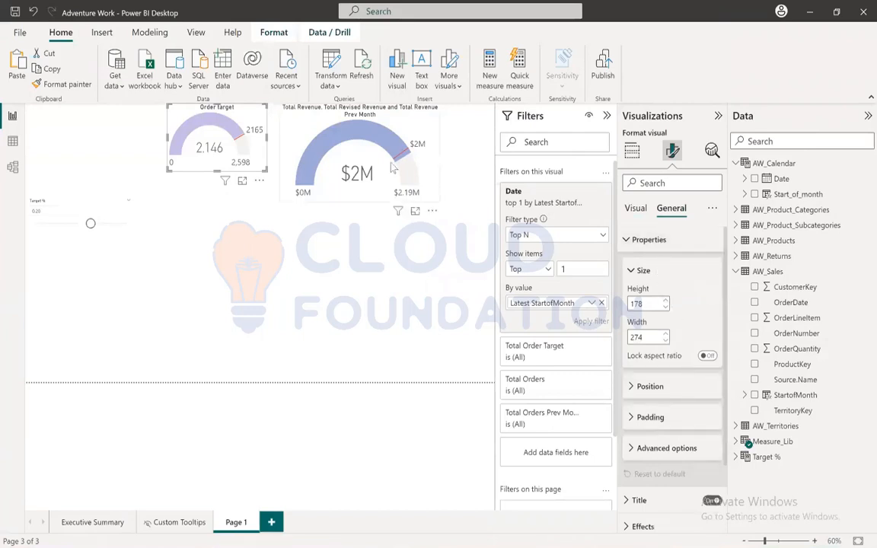
left_click(404, 129)
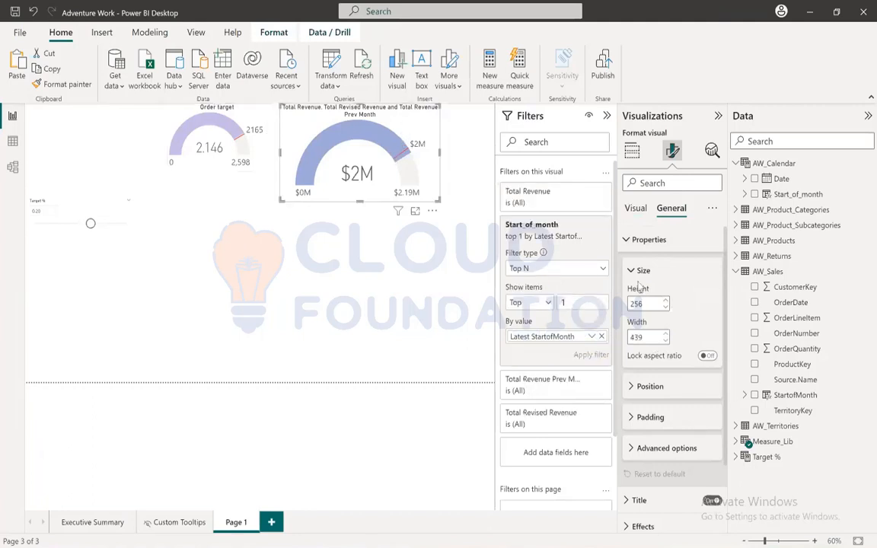
double_click(655, 304)
type("178")
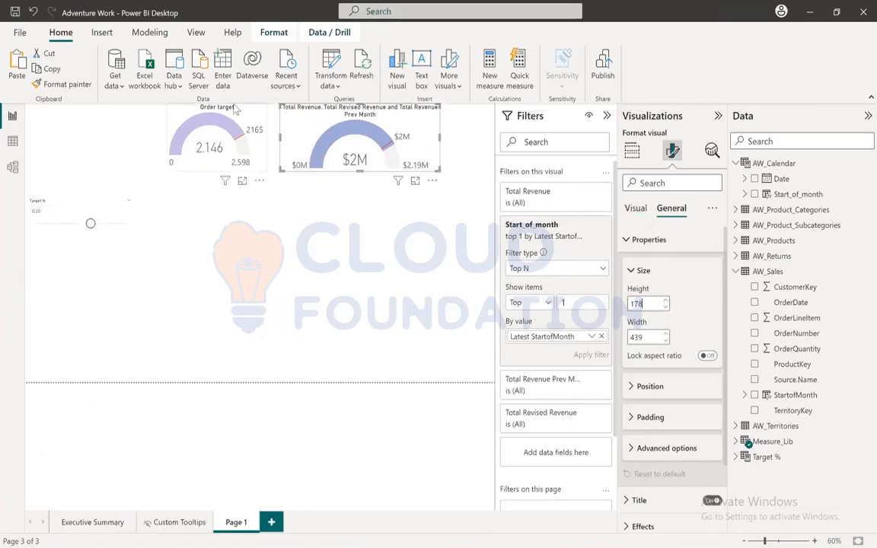
left_click(236, 109)
left_click(348, 106)
double_click(643, 340)
type("274")
key("Return")
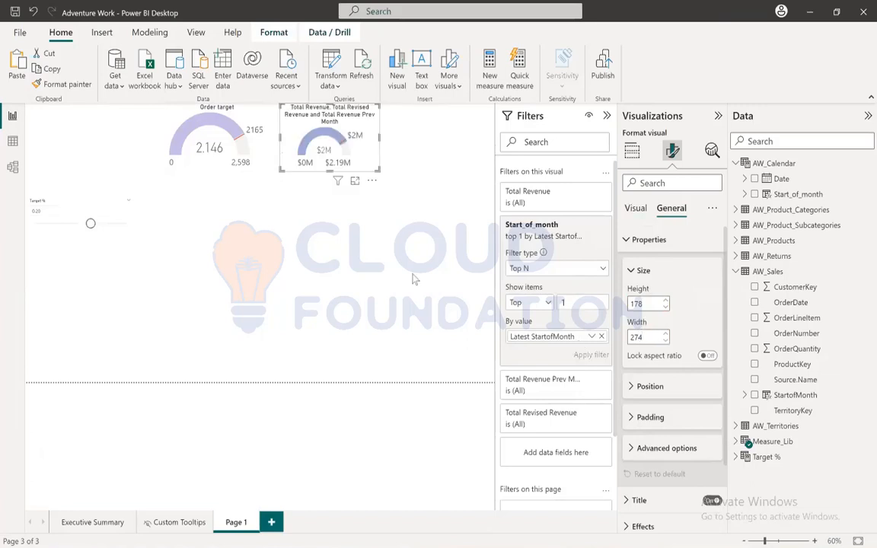
left_click(412, 280)
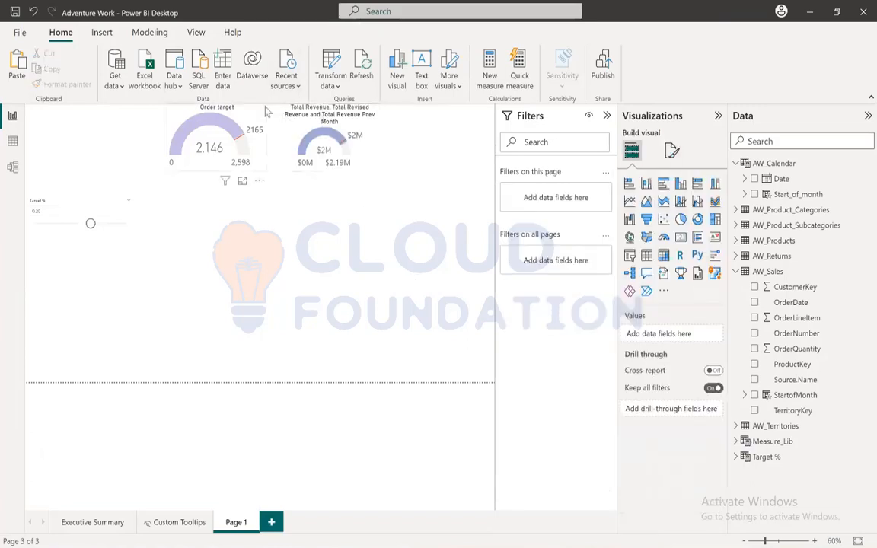
Change the revenue gauge's title text to "Revenue Target".
left_click(293, 106)
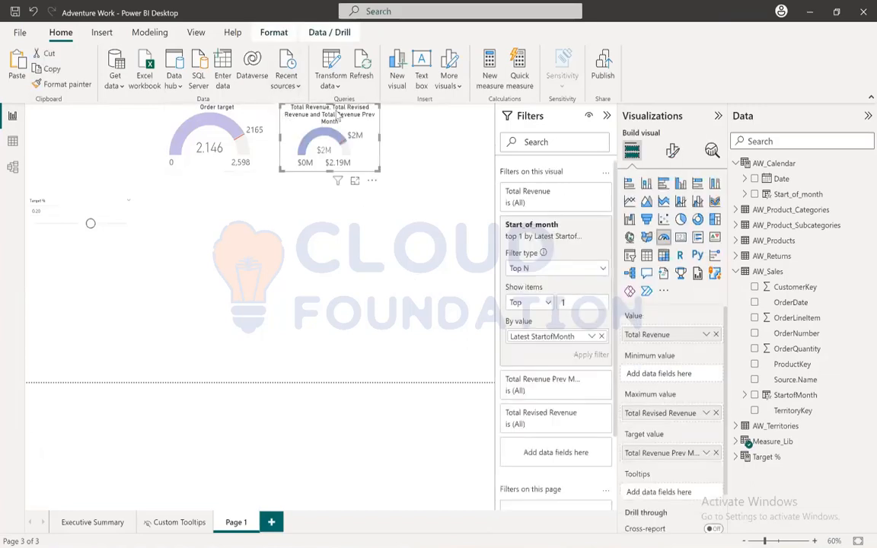
left_click(669, 152)
left_click(671, 207)
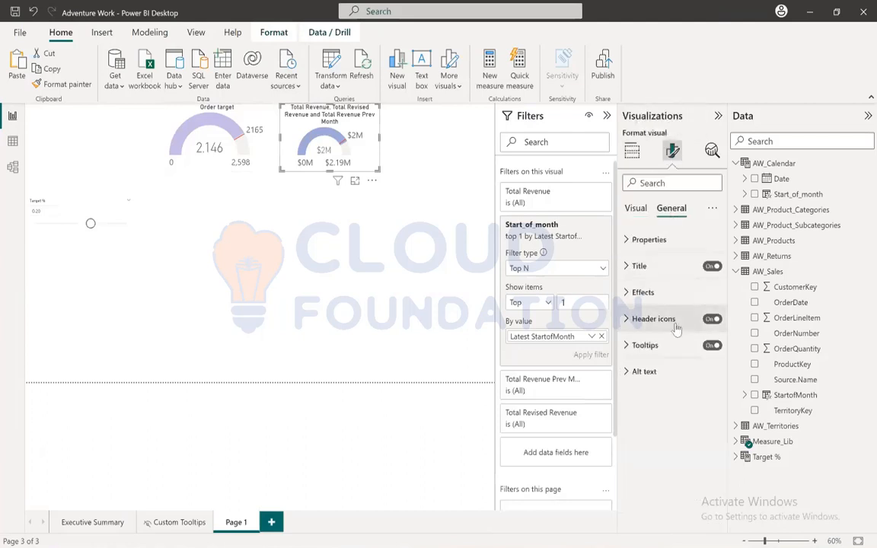
left_click(639, 266)
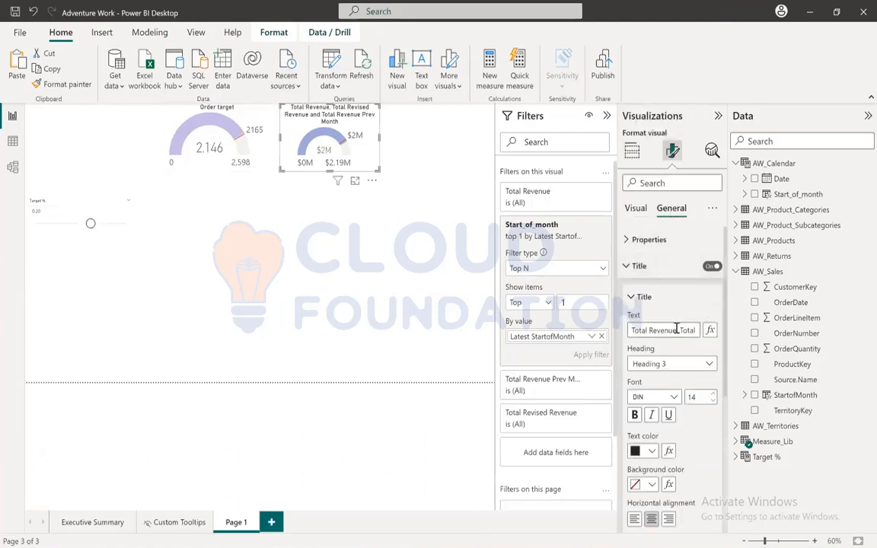
triple_click(676, 328)
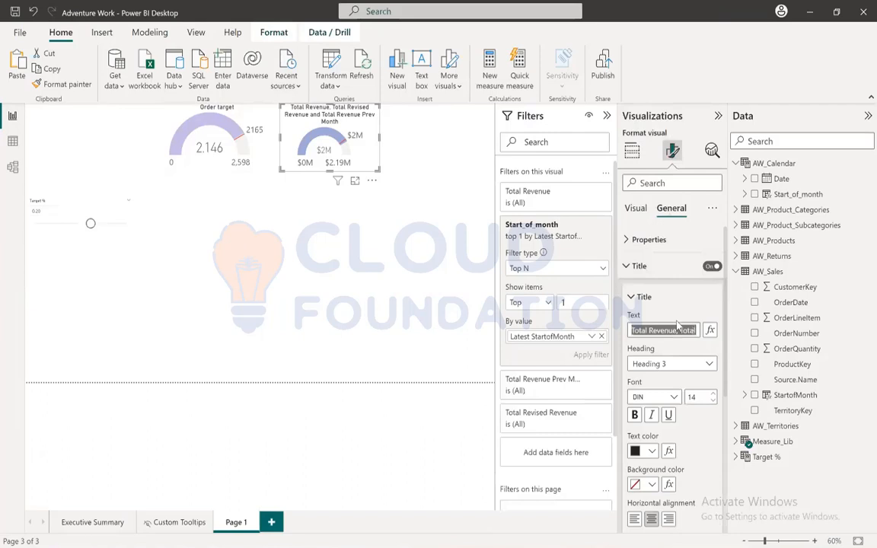
type("Reve")
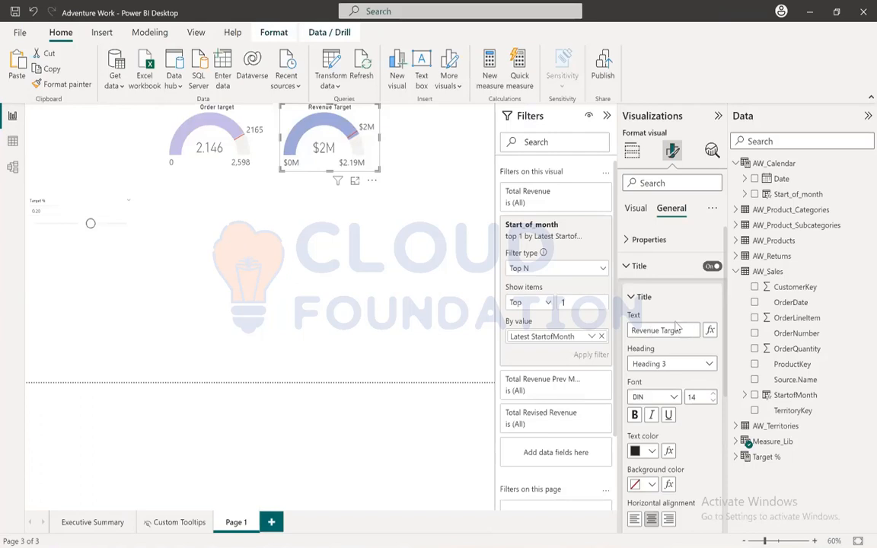
left_click(320, 244)
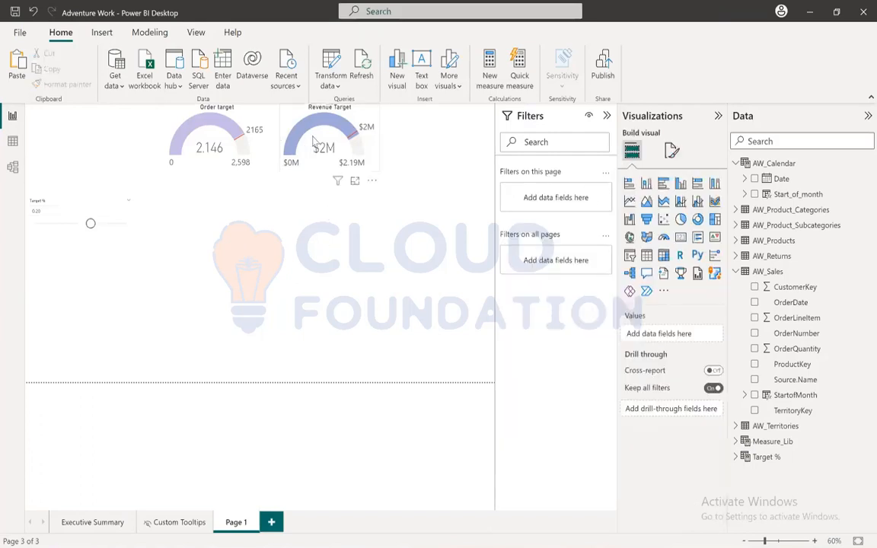
Examine the formulas of the Total Revised Revenue and Revised Price measures, including the Target % Value reference inside Revised Price.
left_click(736, 441)
scroll(777, 430, "down", 5)
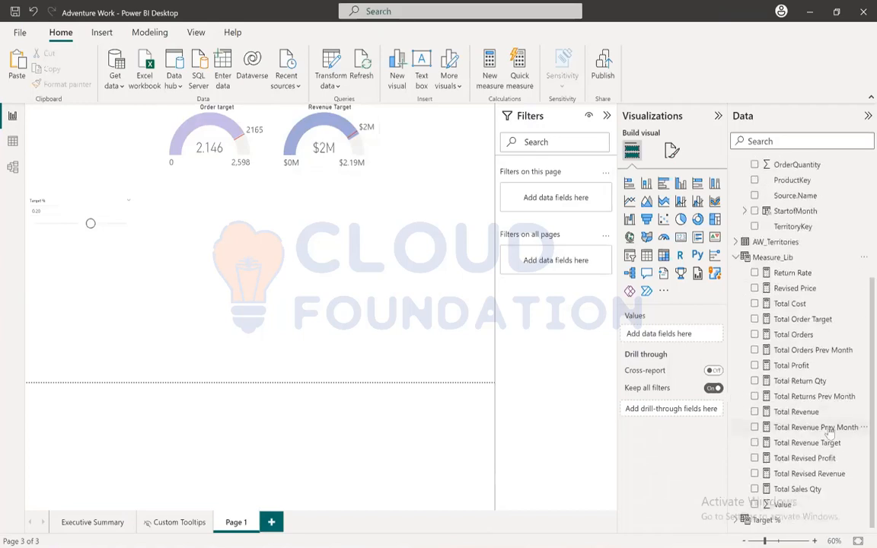
left_click(806, 474)
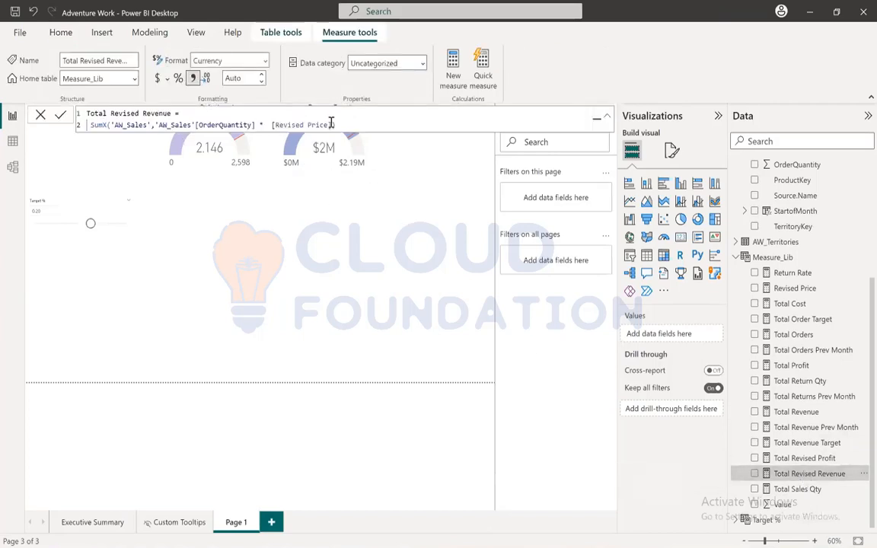
left_click_drag(333, 125, 271, 128)
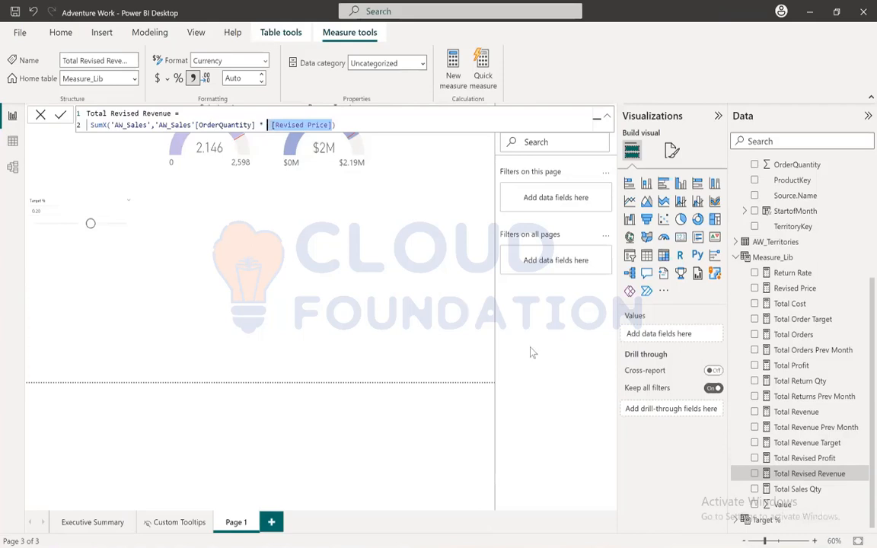
left_click(798, 292)
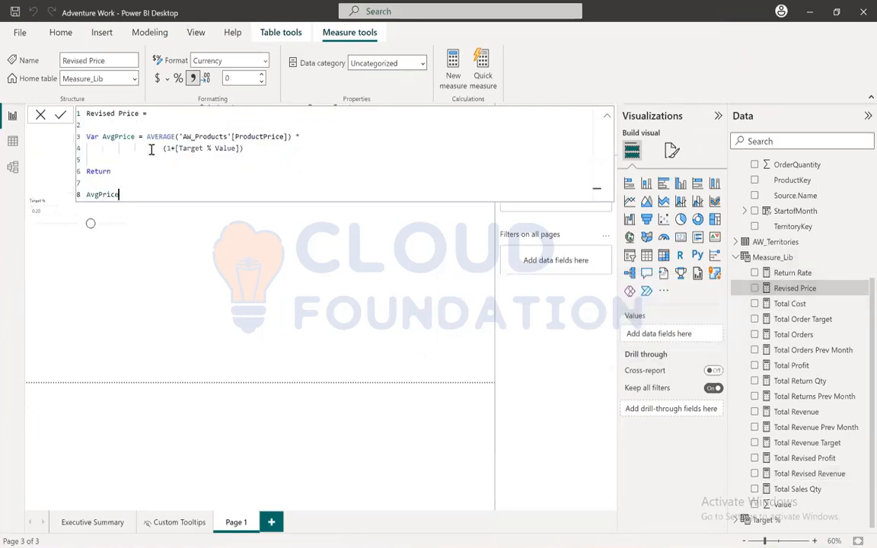
left_click(244, 148)
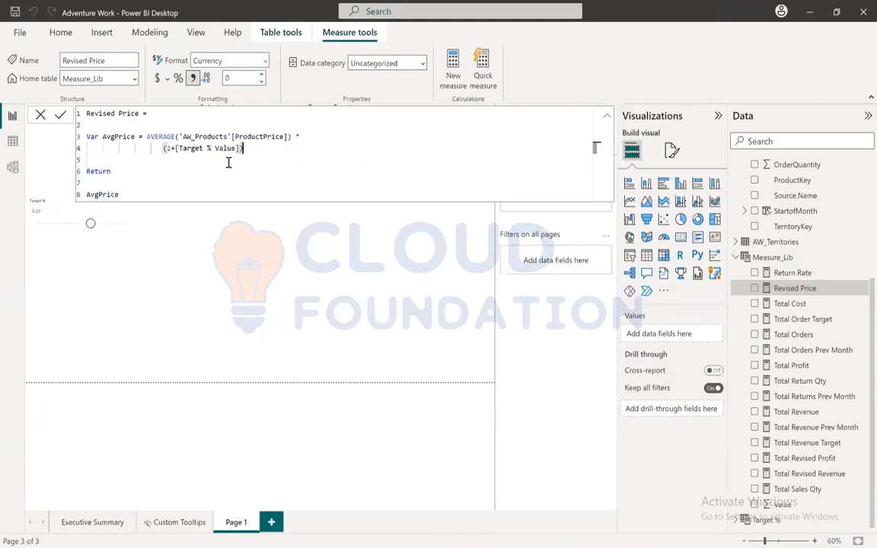
left_click(295, 161)
scroll(295, 160, "up", 3)
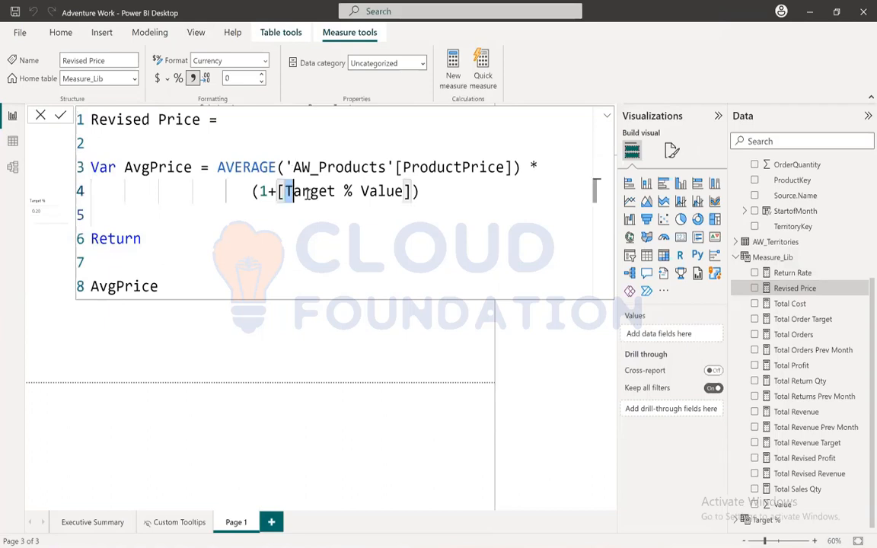
left_click_drag(285, 191, 405, 192)
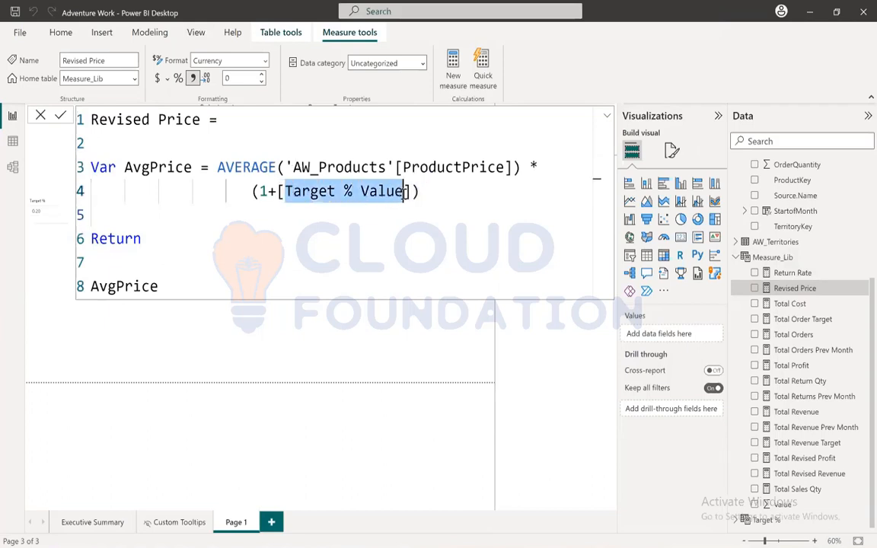
Examine the definitions of the Target % parameter table and its Target % Value measure, leaving both formulas unedited.
left_click(745, 261)
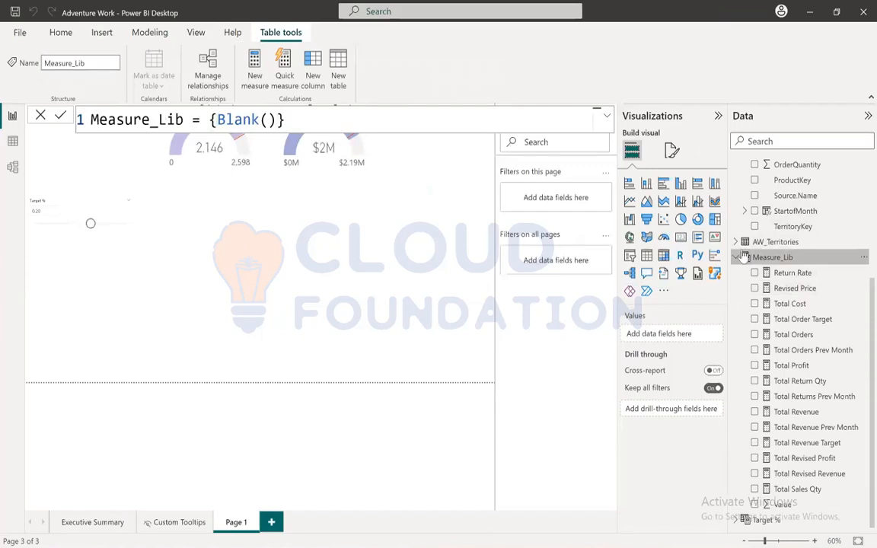
left_click(739, 259)
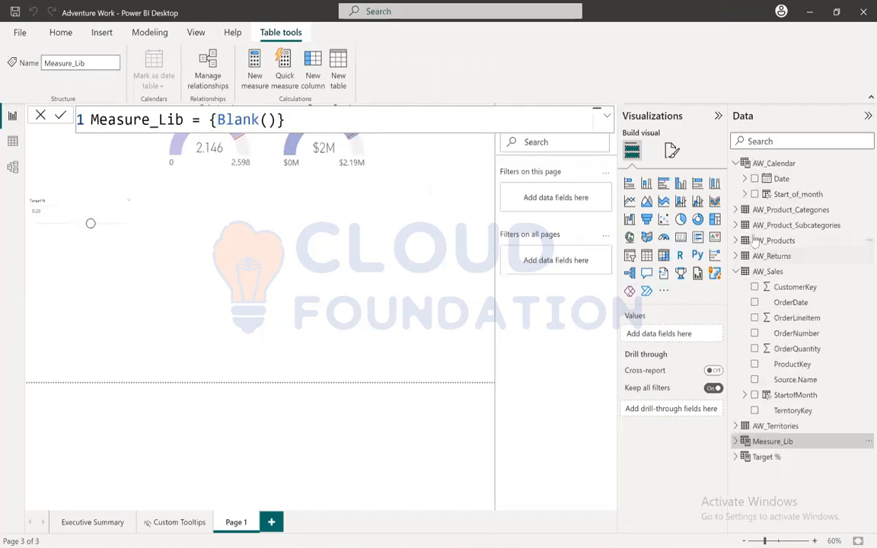
left_click(737, 164)
left_click(736, 241)
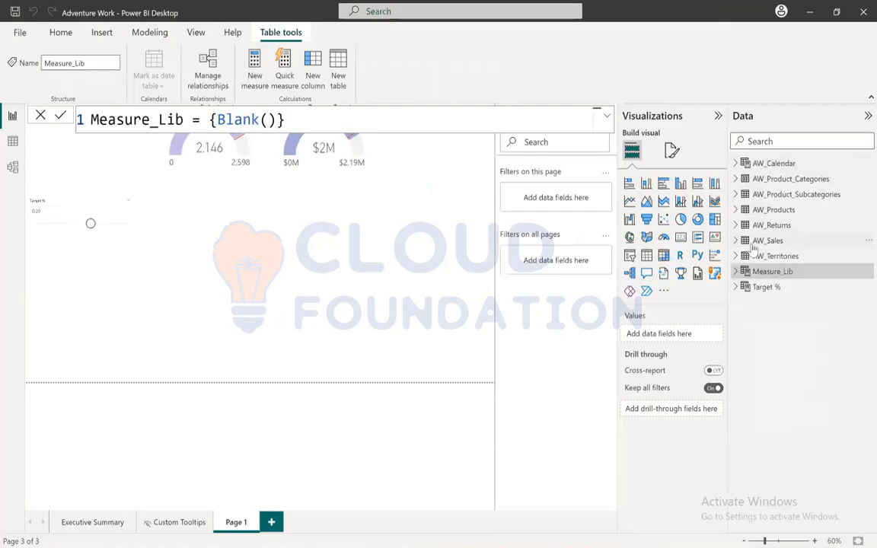
left_click(765, 287)
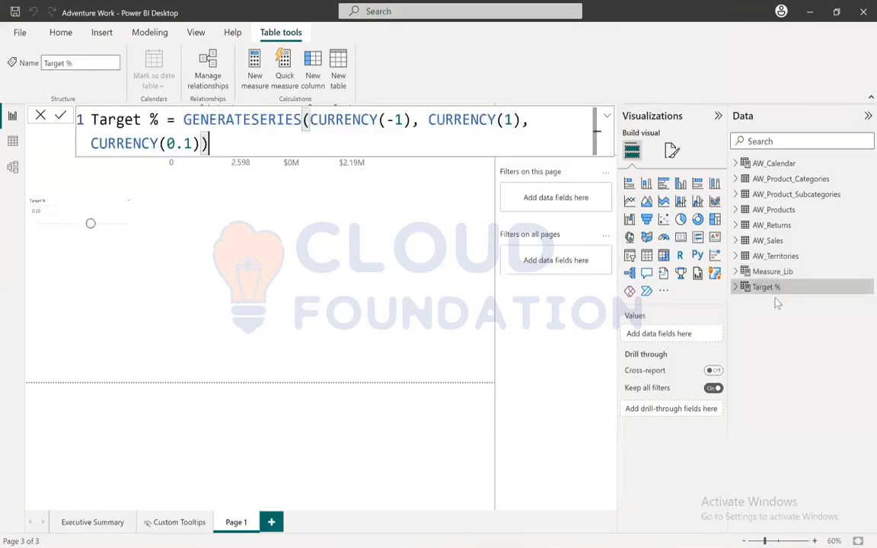
left_click(735, 288)
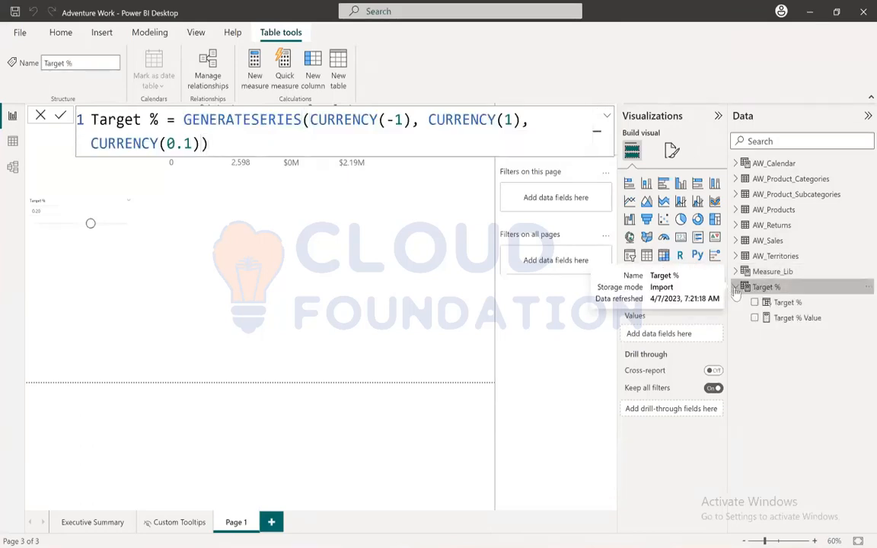
left_click(796, 318)
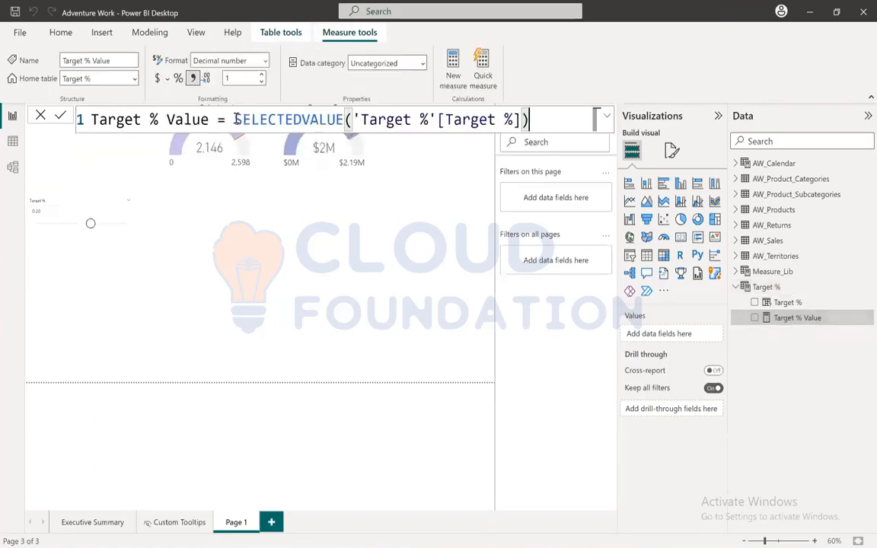
left_click_drag(234, 119, 551, 125)
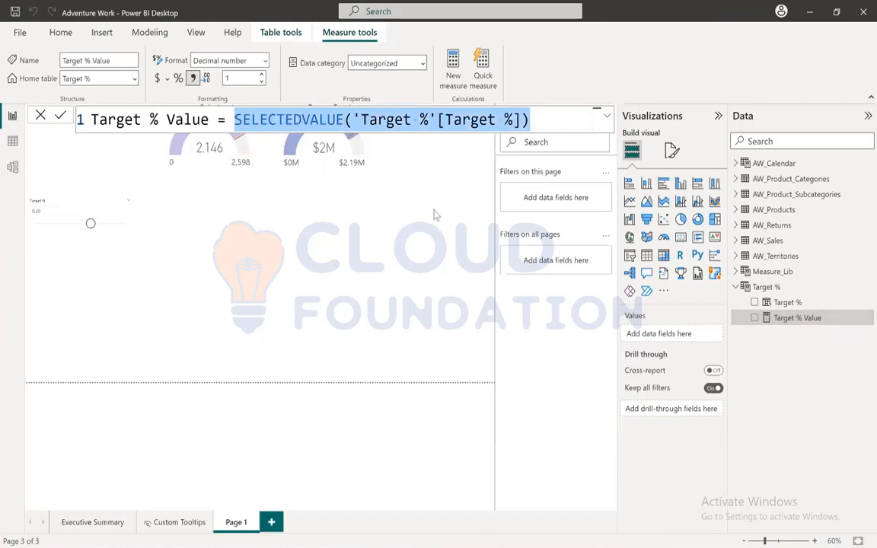
left_click(40, 115)
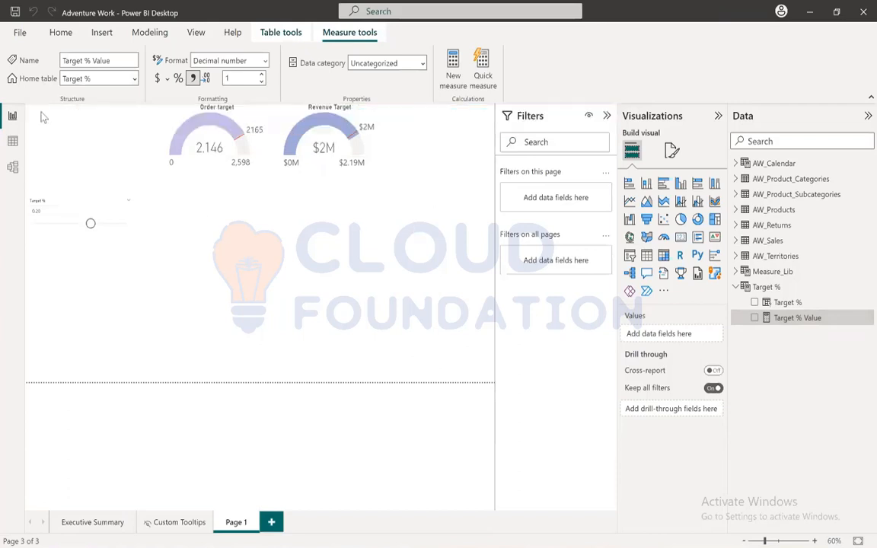
Enlarge the font size of the values shown in the Target % slicer.
left_click(61, 183)
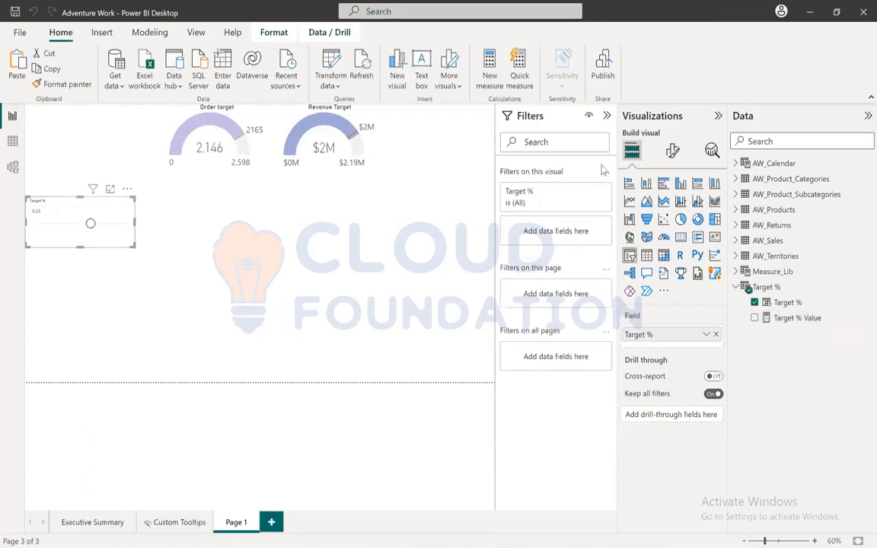
left_click(670, 151)
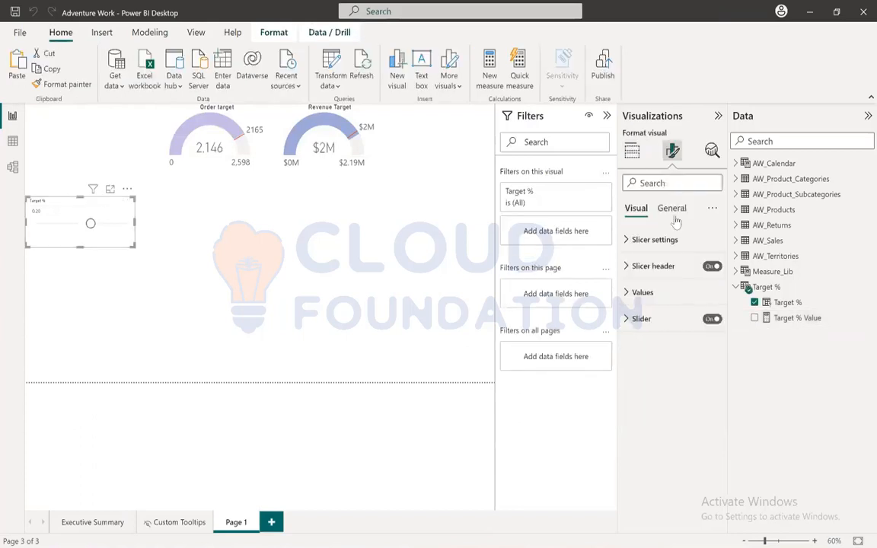
left_click(643, 293)
left_click(713, 354)
left_click(714, 354)
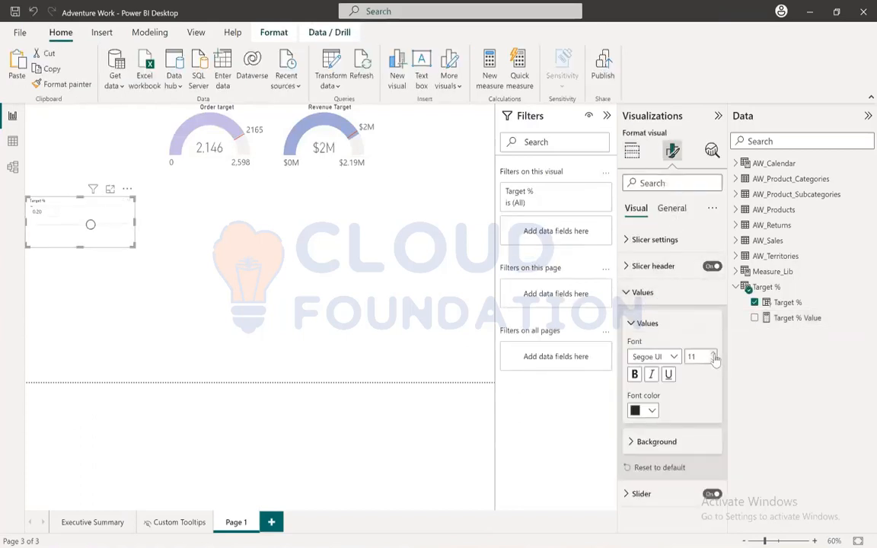
left_click(714, 354)
left_click(713, 354)
left_click(714, 355)
left_click(714, 355)
left_click(714, 355)
left_click(635, 294)
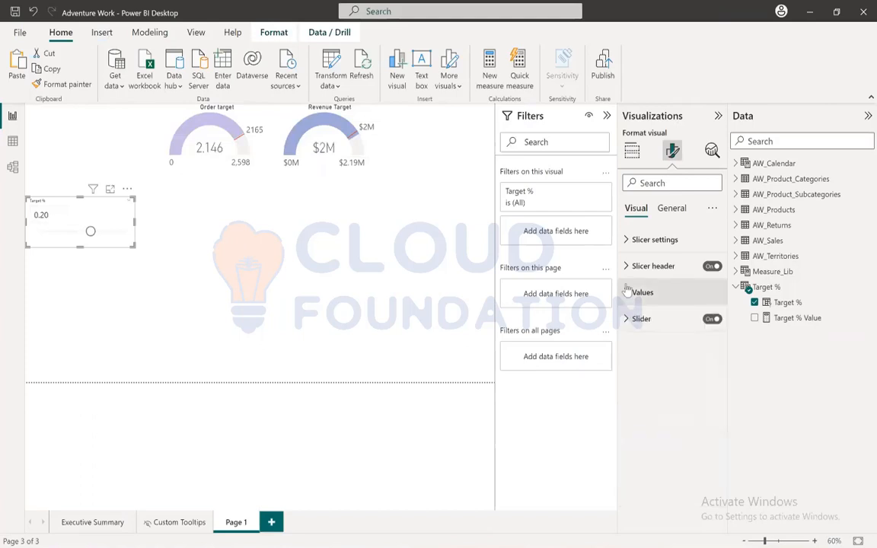
Make the header text of the Target % slicer bold.
left_click(635, 268)
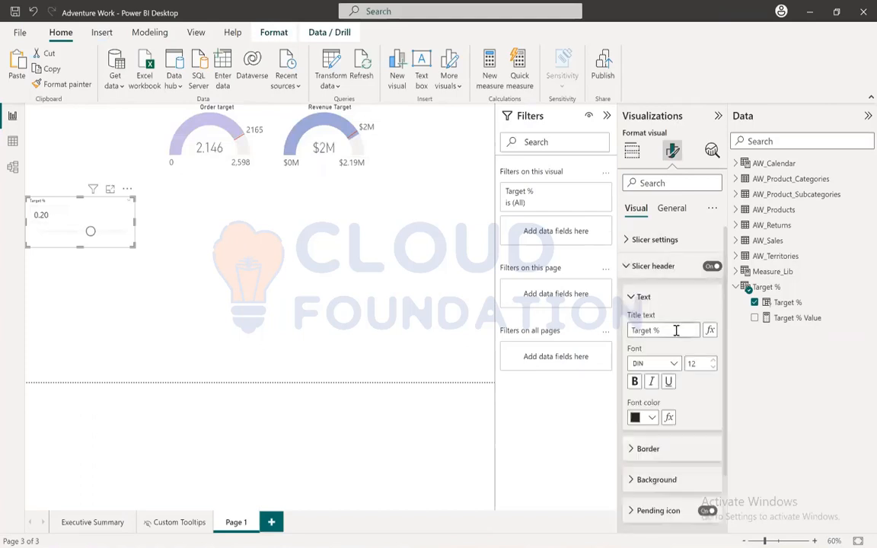
left_click(714, 361)
left_click(634, 381)
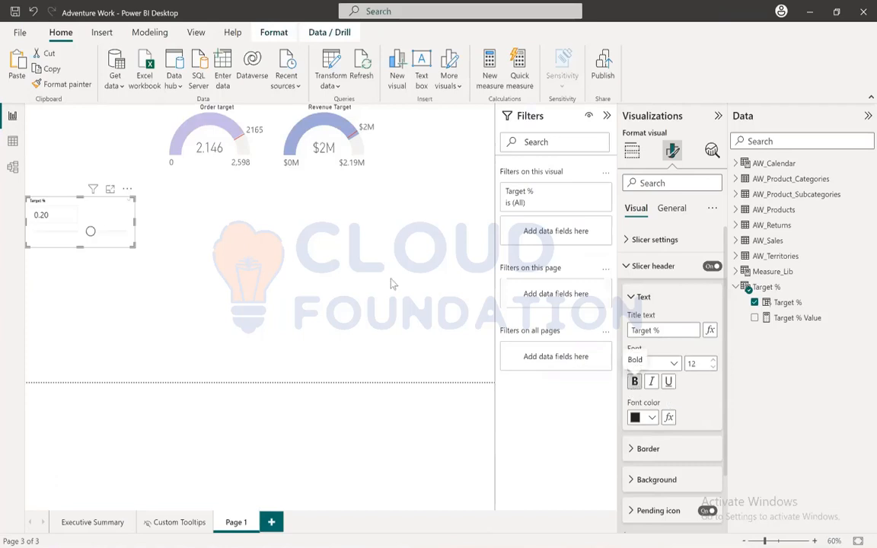
left_click(175, 207)
Test the Target % slicer at -0.10 and 0.20, and leave it set to 0.10.
left_click_drag(90, 232, 76, 237)
left_click(86, 237)
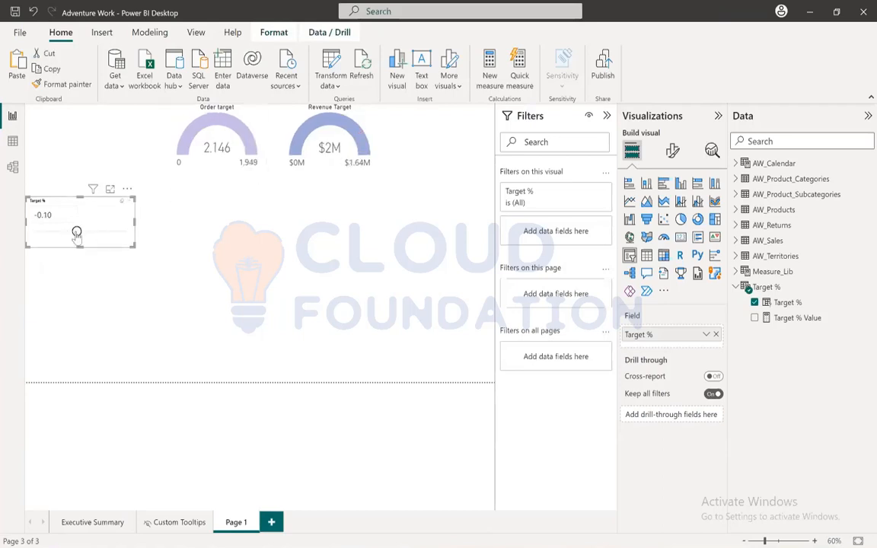
left_click_drag(77, 237, 90, 239)
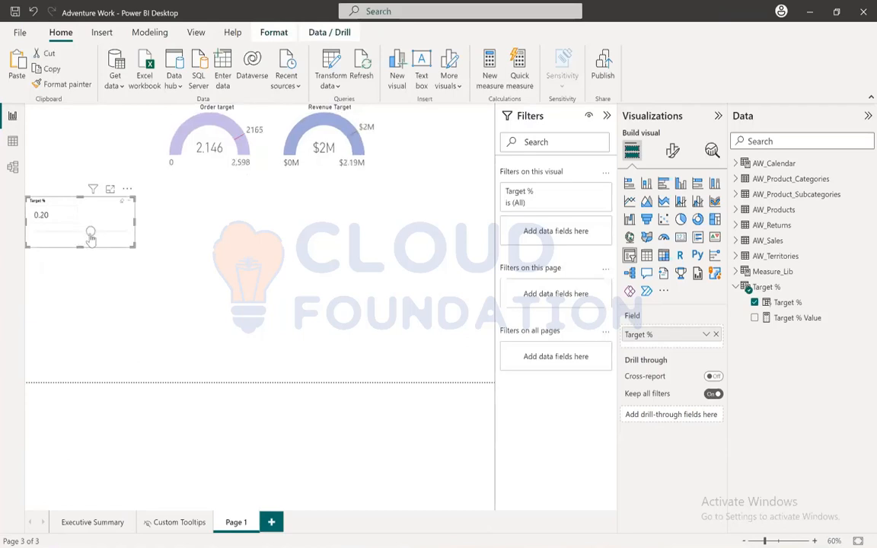
mouse_move(91, 238)
left_mouse_down()
mouse_move(106, 238)
mouse_move(85, 238)
left_mouse_up()
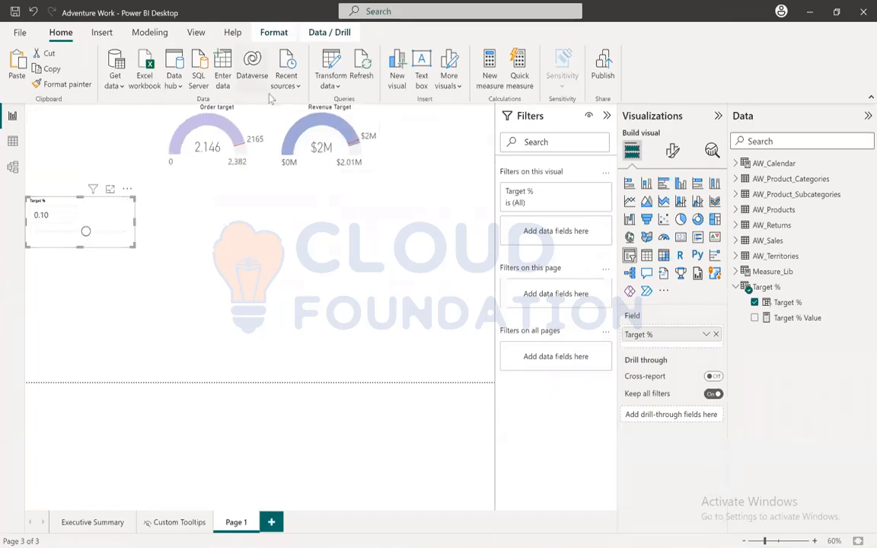
left_click(318, 162)
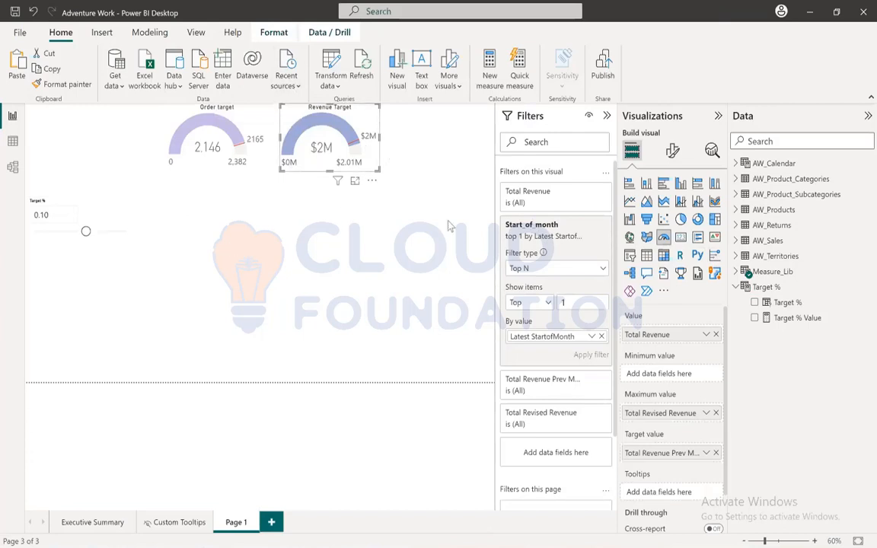
left_click(164, 105)
left_click(283, 105)
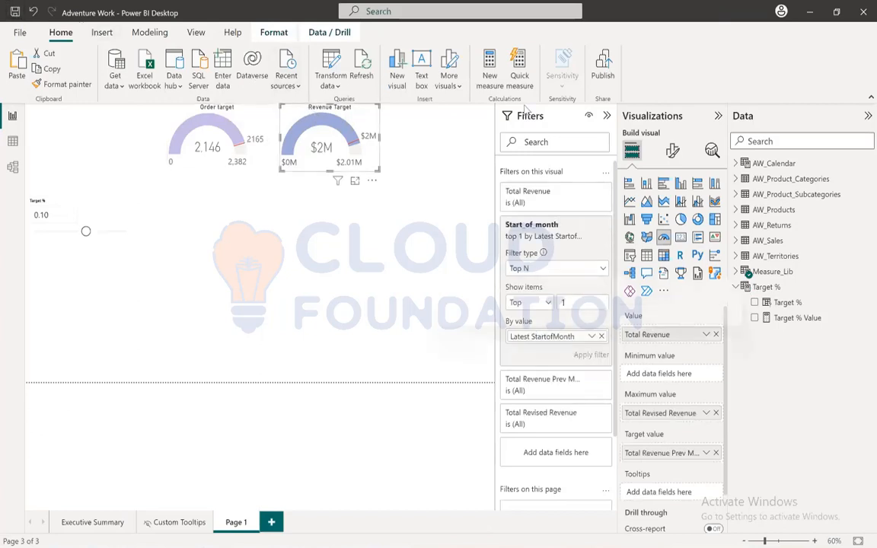
left_click(384, 120)
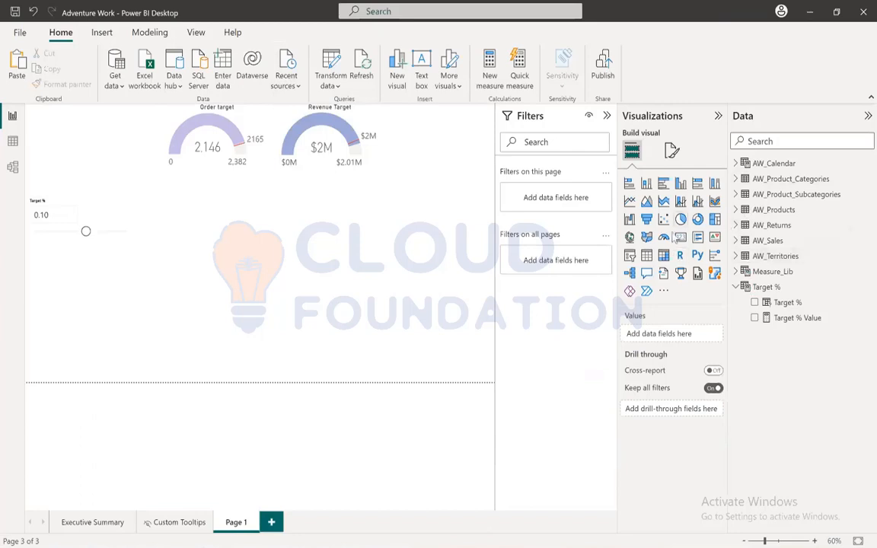
Add a third gauge visual to Page 1, place it beside the Revenue Target gauge and open it in focus mode.
left_click(664, 238)
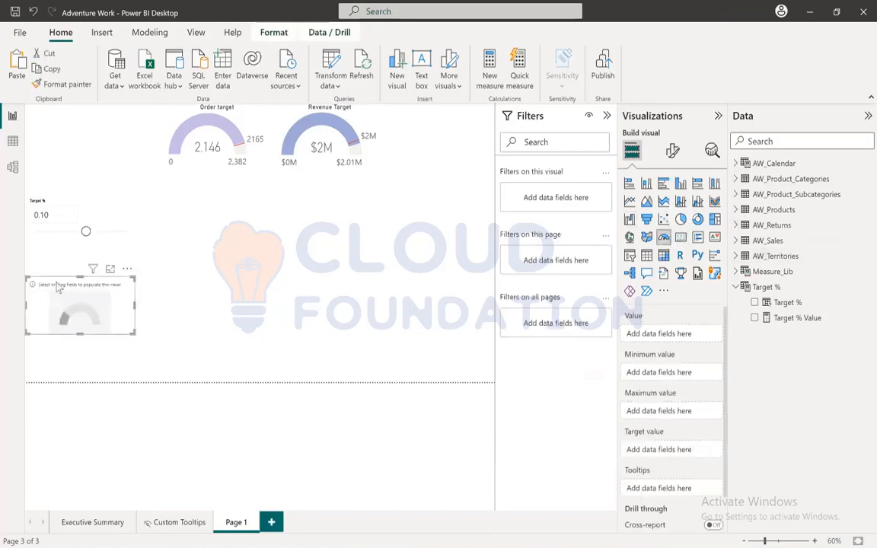
left_click_drag(52, 259, 501, 97)
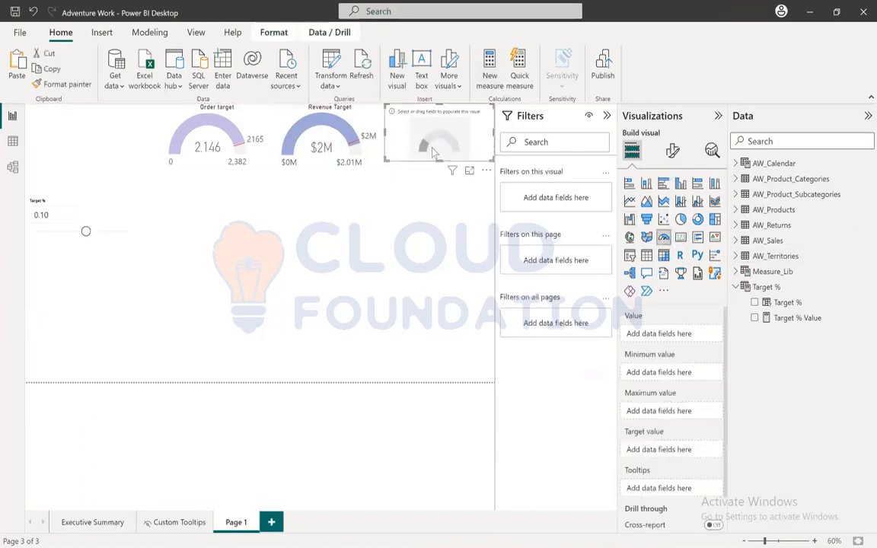
left_click(469, 171)
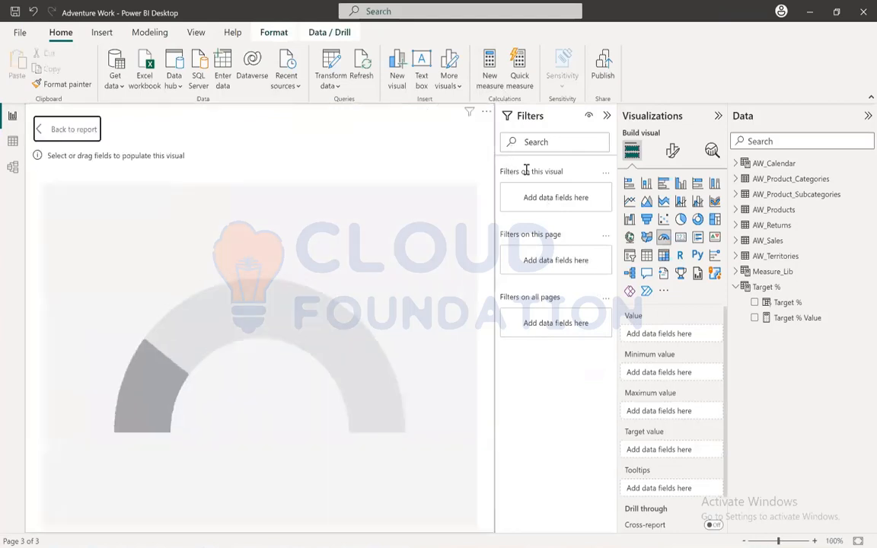
Assign Total Return Qty as the new gauge's value and Total Returns Prev Month as its maximum value.
left_click(754, 288)
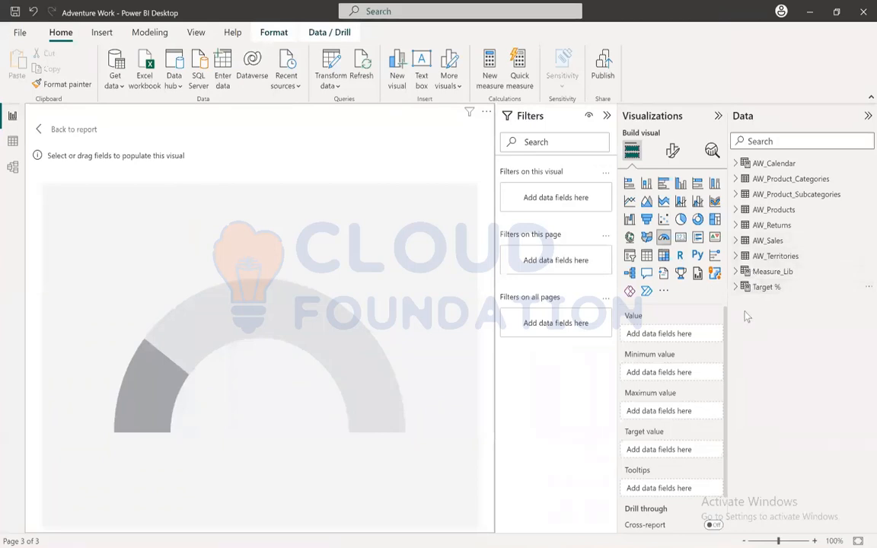
left_click(745, 274)
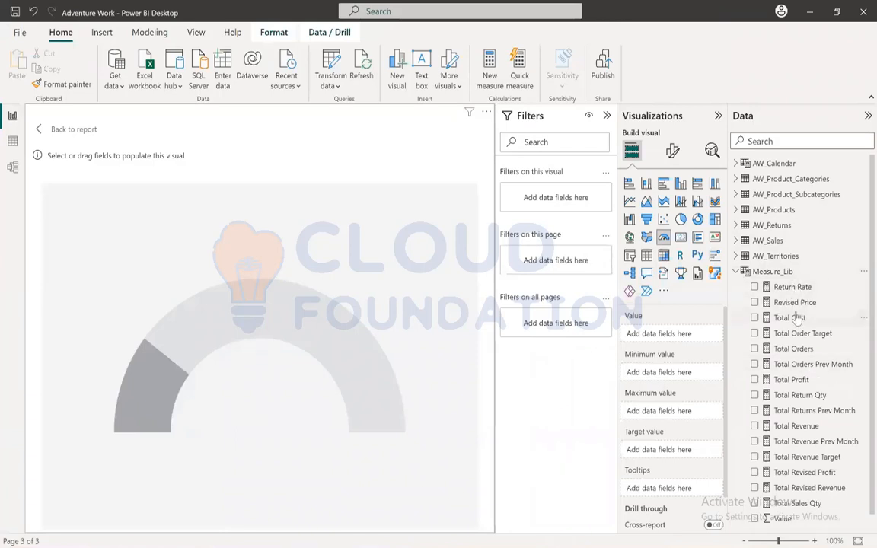
scroll(797, 407, "down", 1)
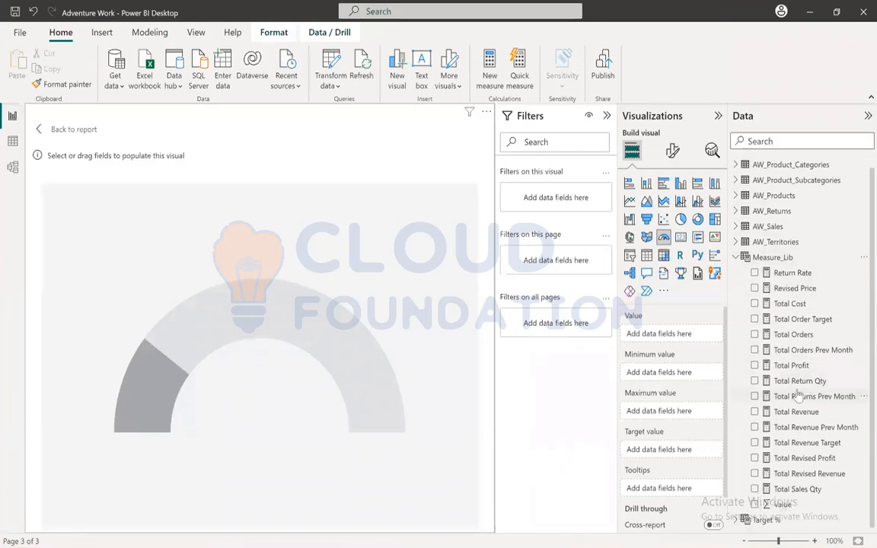
left_click_drag(812, 386, 695, 336)
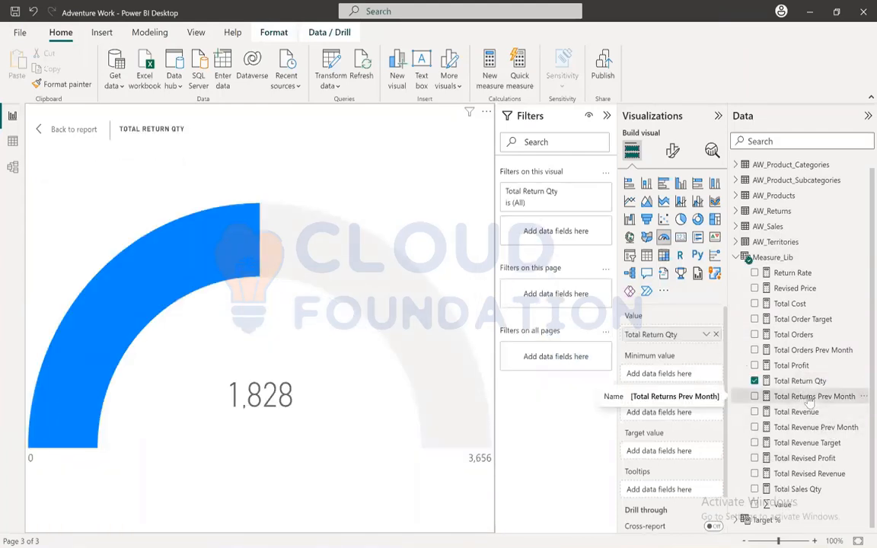
left_click_drag(809, 399, 668, 417)
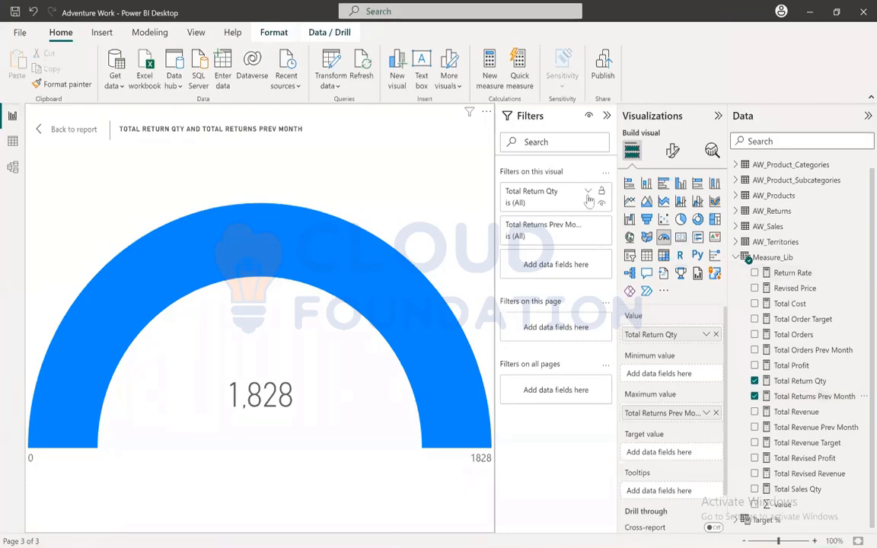
left_click(736, 258)
left_click(736, 164)
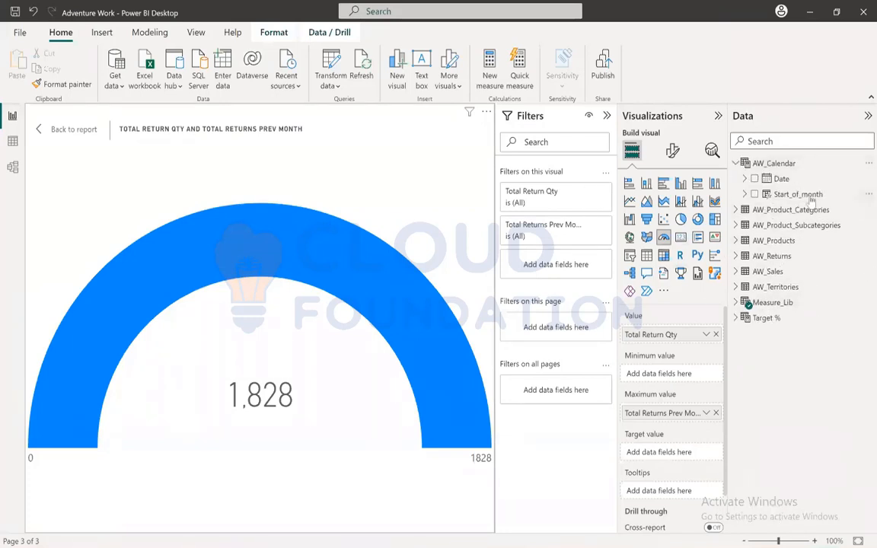
left_click_drag(812, 200, 549, 188)
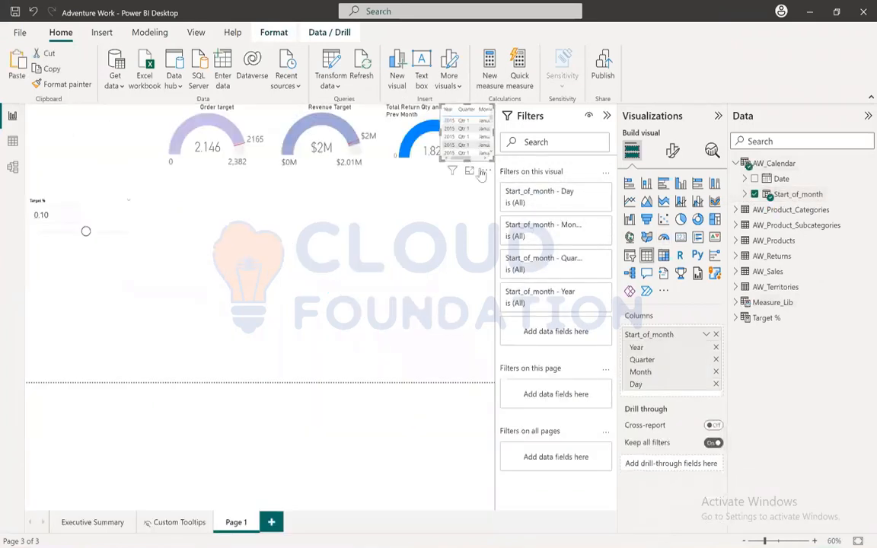
left_click(481, 174)
left_click(515, 214)
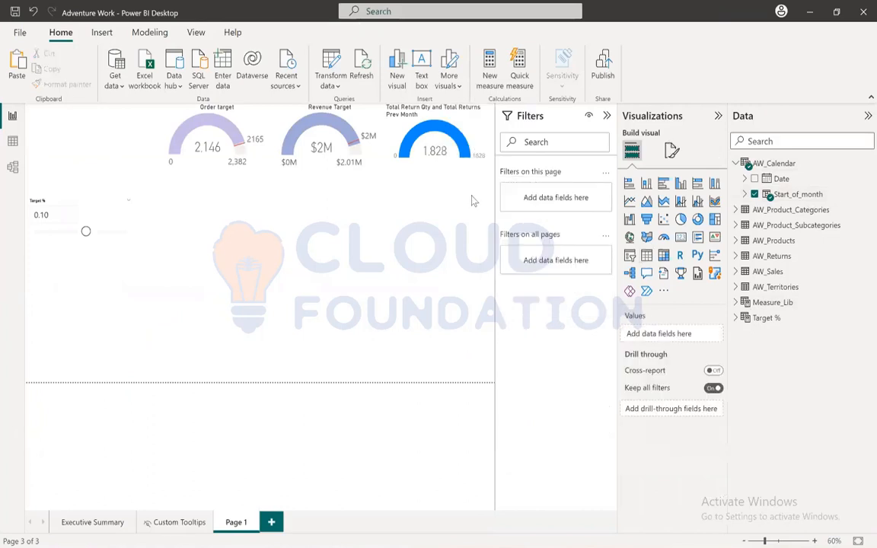
Select the returns gauge, leave its focus mode for Page 1 and clear the selection.
left_click(462, 118)
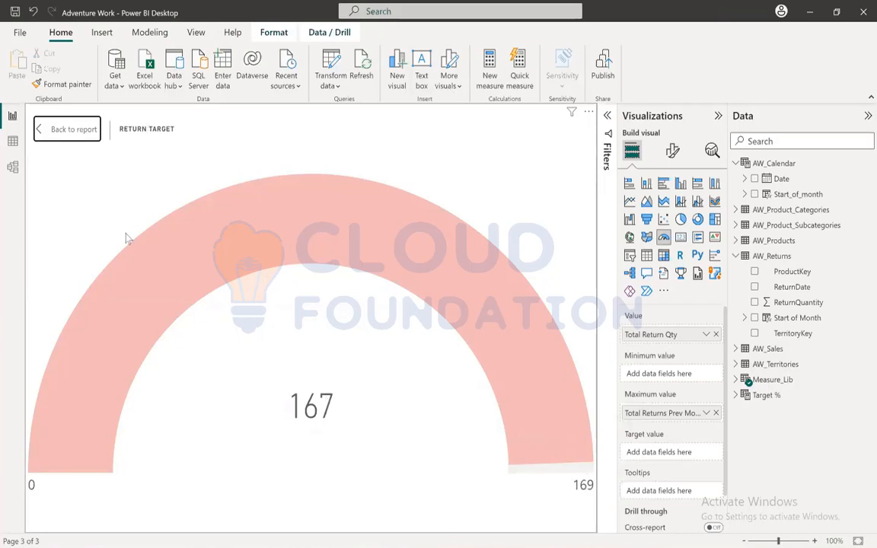
left_click(60, 131)
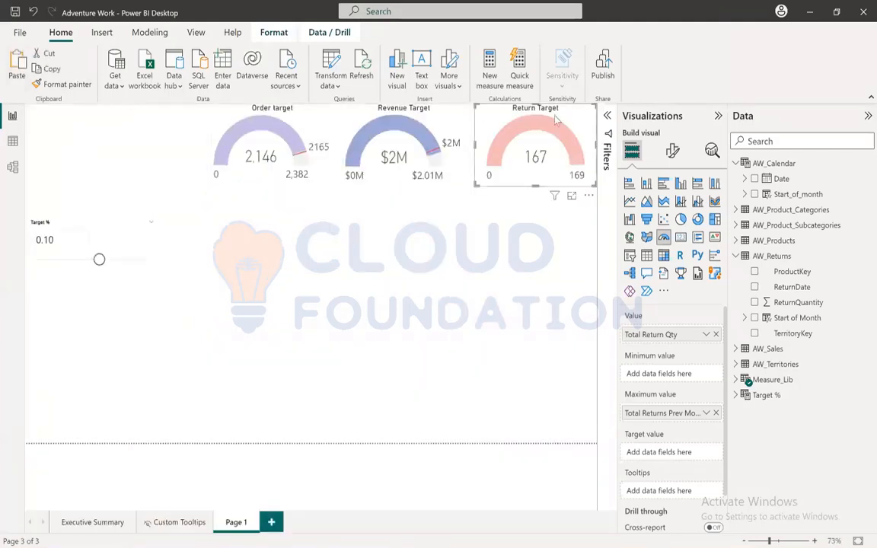
left_click(427, 274)
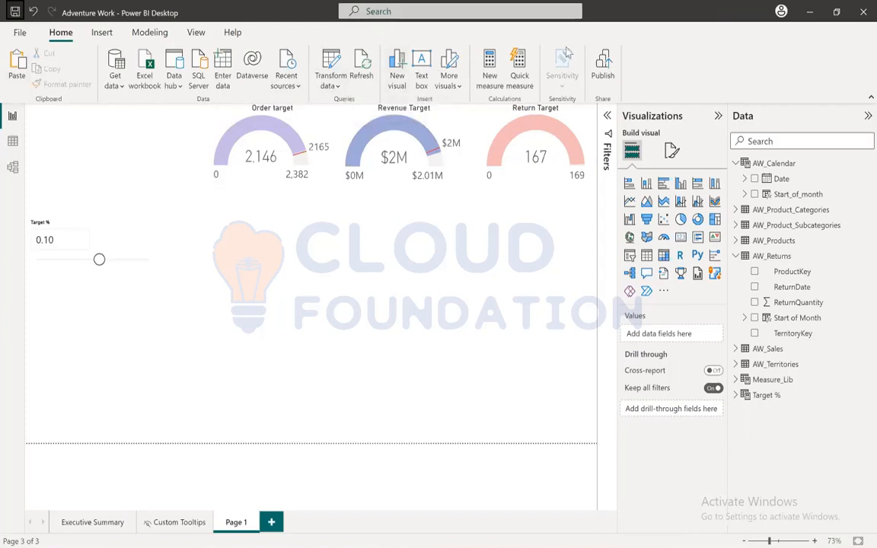
Add an area chart beneath the Target % slicer and stretch it to the page's bottom and right edges.
left_click(646, 201)
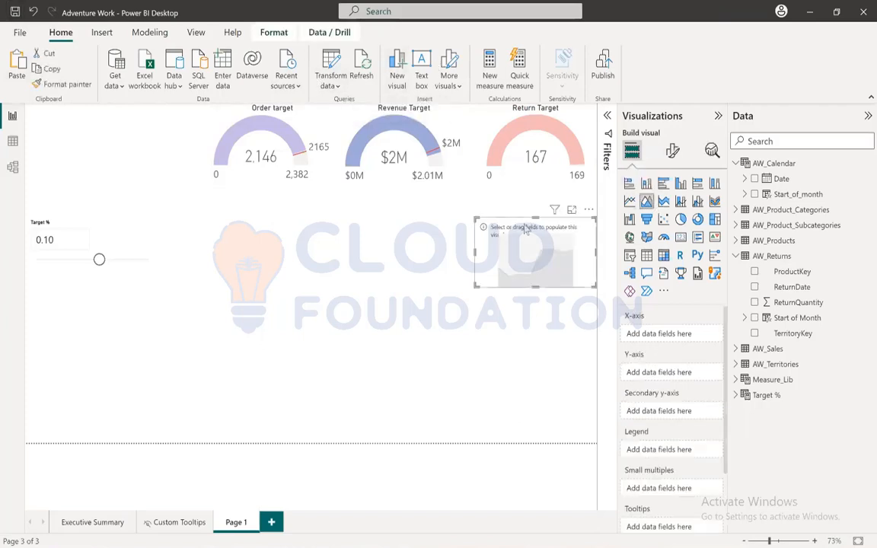
left_click_drag(525, 230, 76, 312)
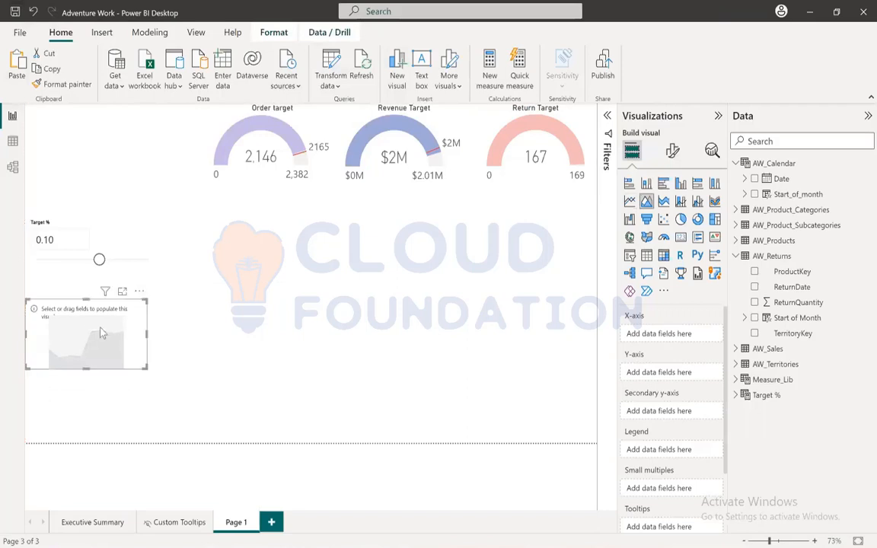
left_click_drag(84, 369, 66, 429)
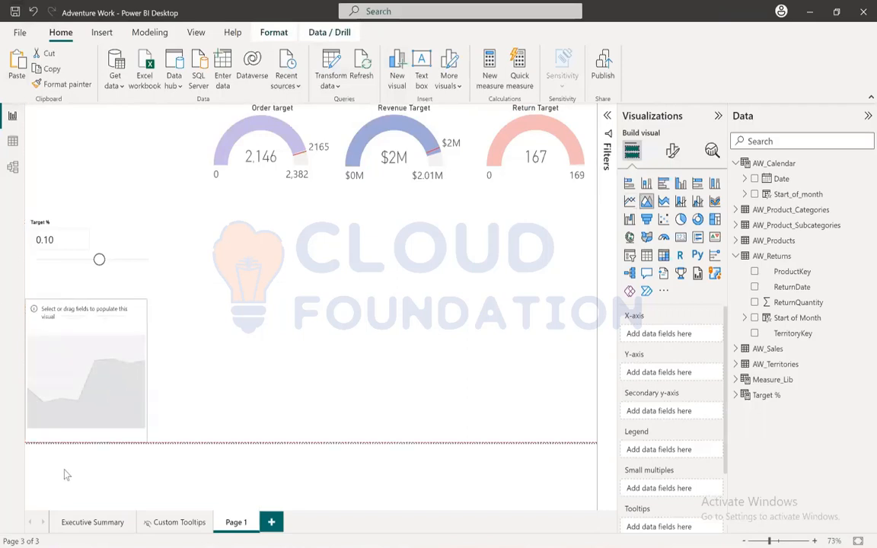
left_click_drag(66, 475, 69, 469)
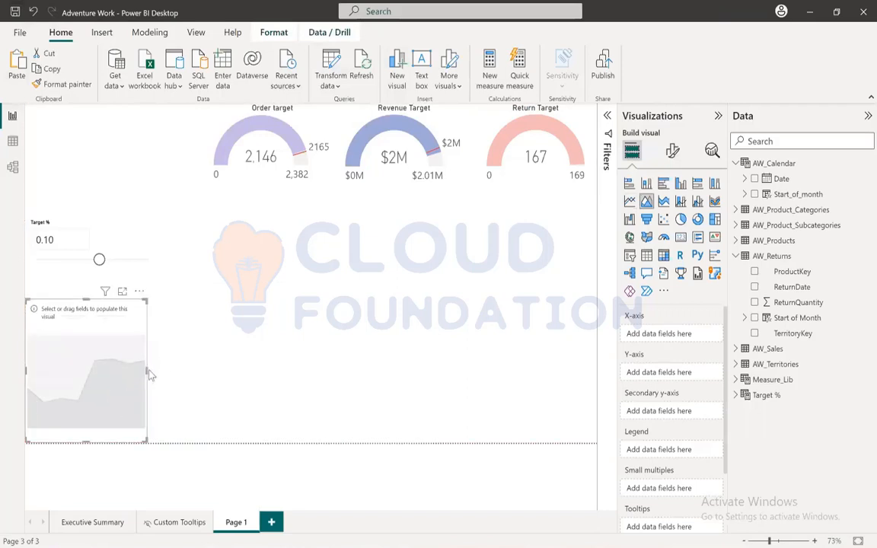
left_click_drag(145, 370, 597, 335)
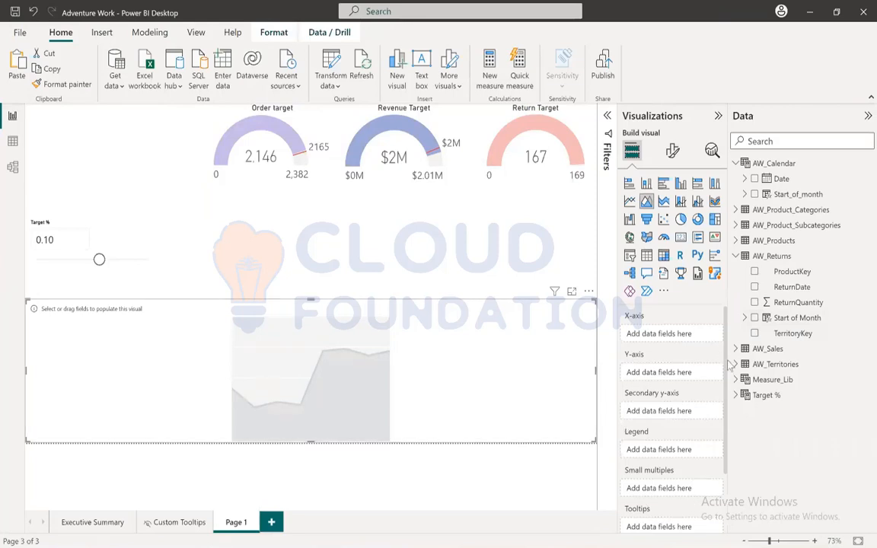
Assign Start_of_month from AW_Calendar to the area chart's X-axis as a plain date instead of a date hierarchy.
scroll(727, 369, "down", 3)
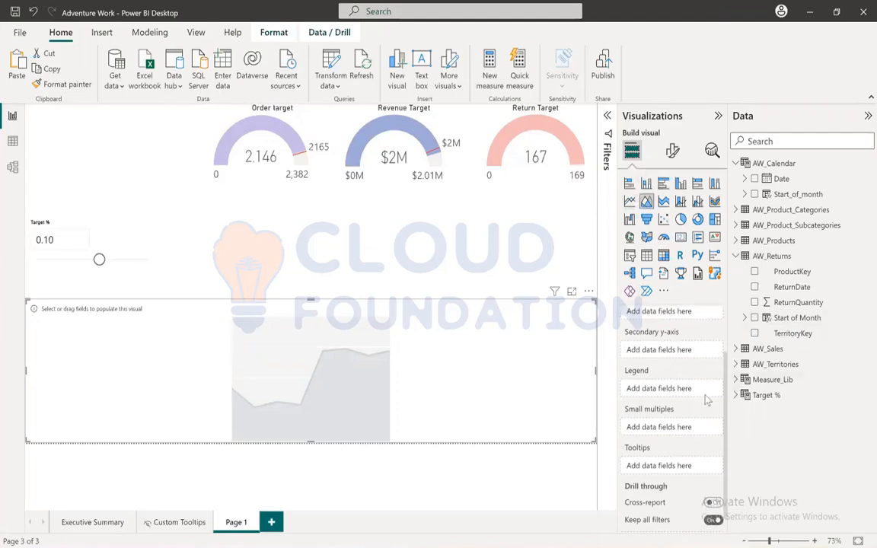
scroll(702, 393, "down", 1)
scroll(707, 390, "up", 3)
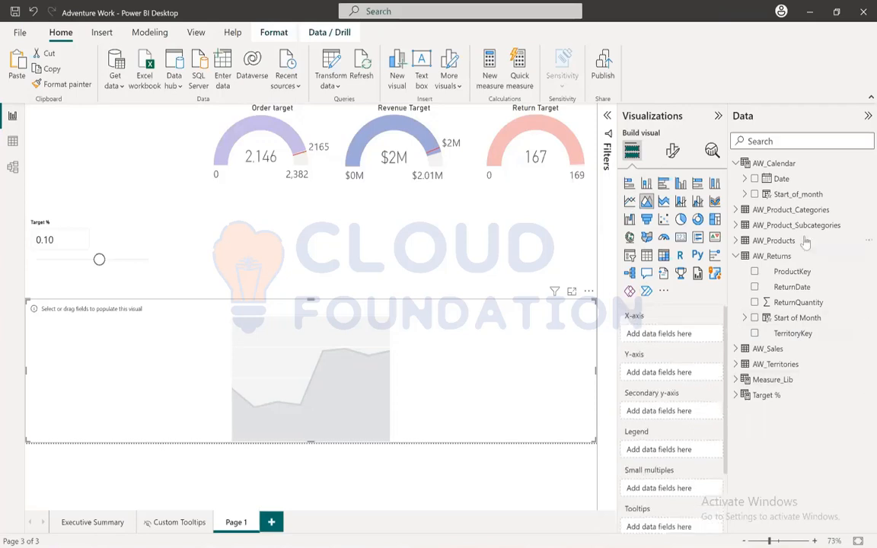
left_click_drag(792, 194, 661, 340)
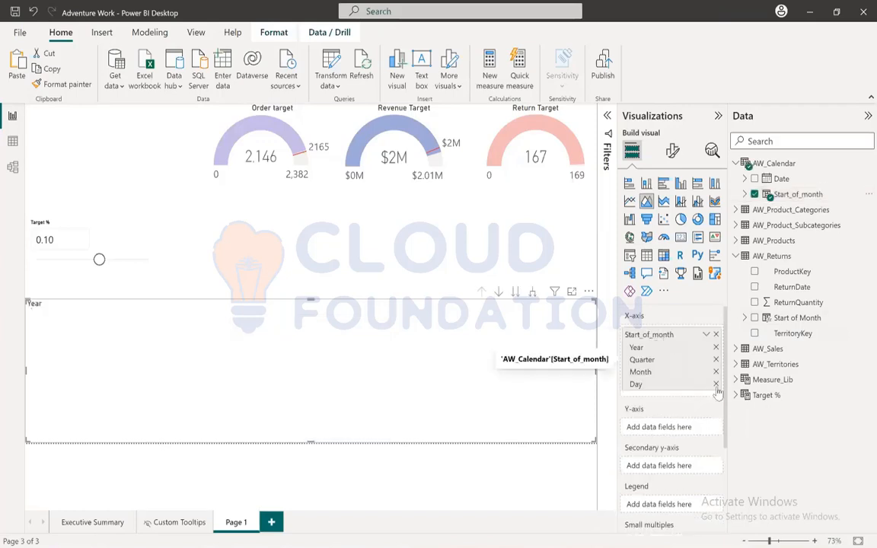
left_click(706, 335)
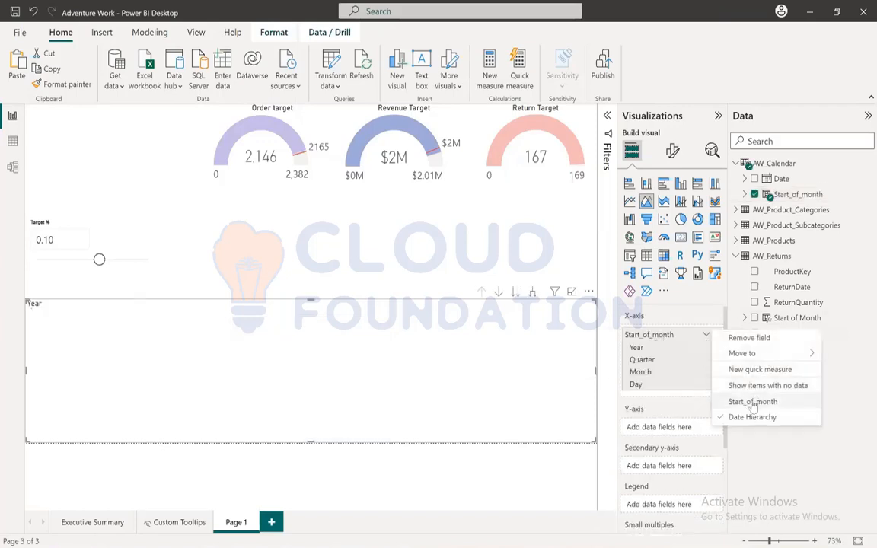
left_click(752, 402)
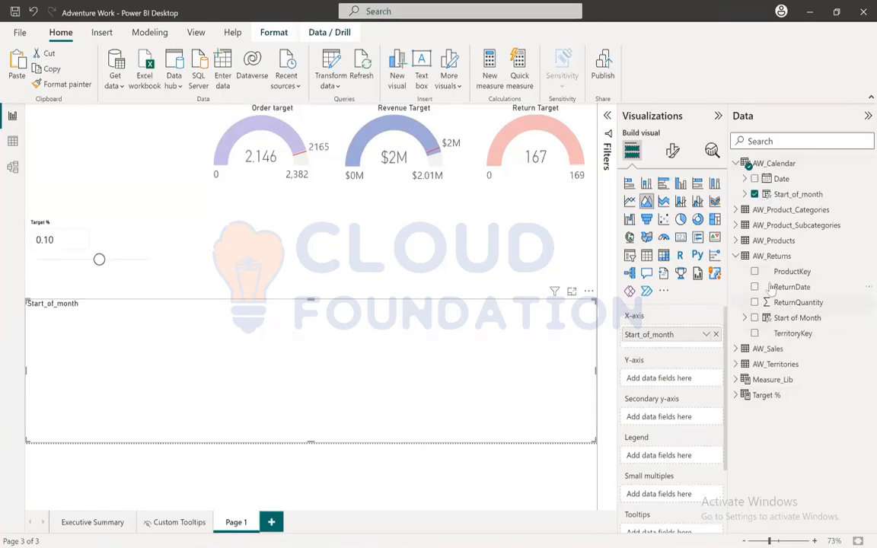
Assign the Total Return Qty measure from Measure_Lib to the area chart's Y-axis.
left_click(738, 259)
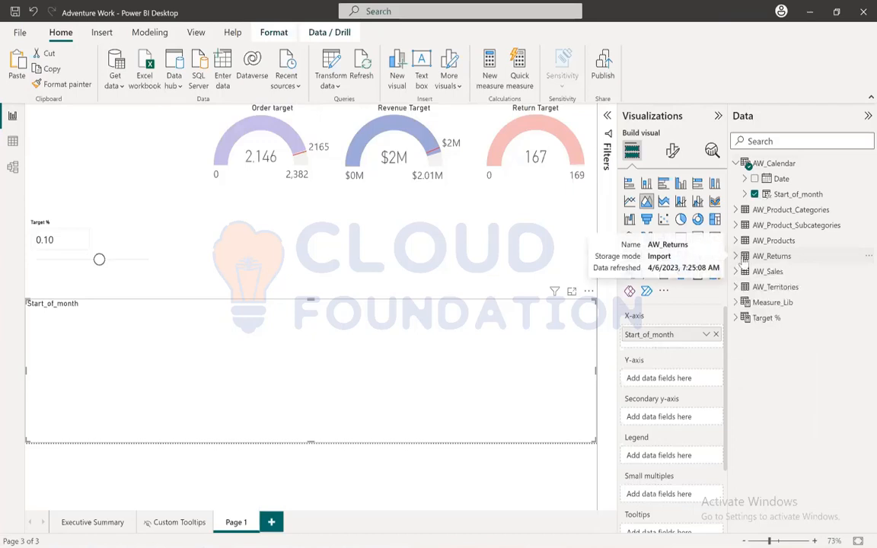
left_click(738, 303)
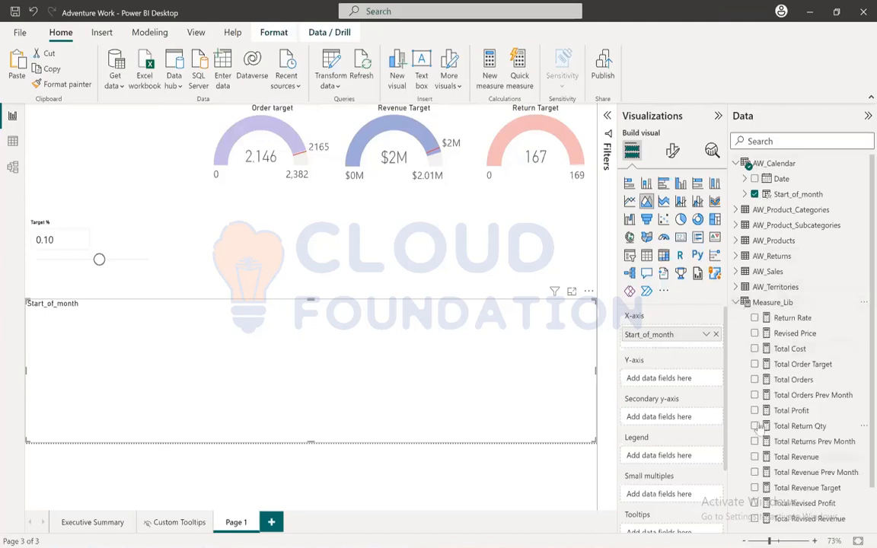
left_click_drag(764, 424, 686, 387)
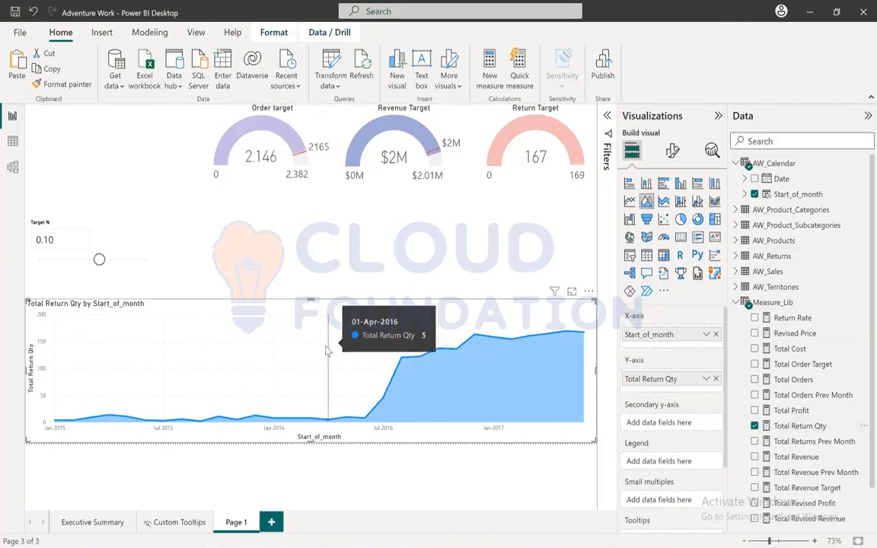
Set the area chart's title to "Monthly Returns", centre it and save the report.
left_click(673, 150)
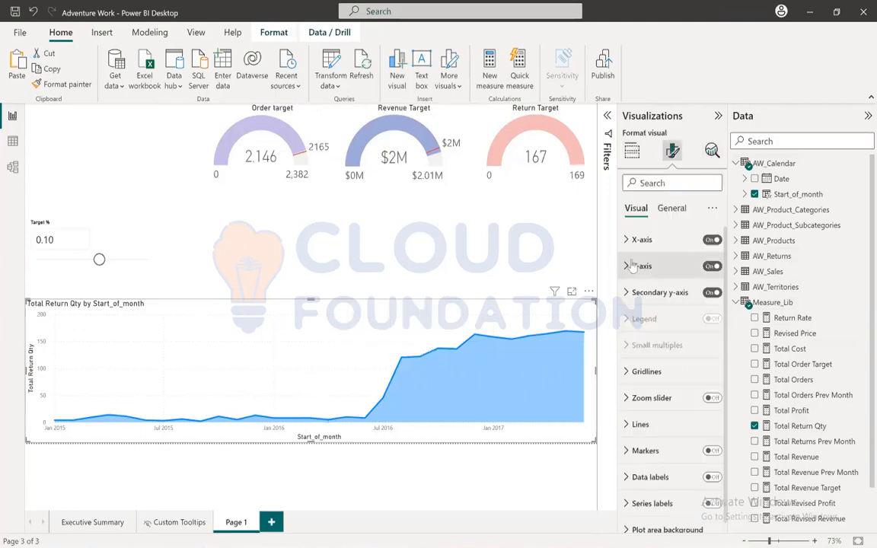
left_click(672, 208)
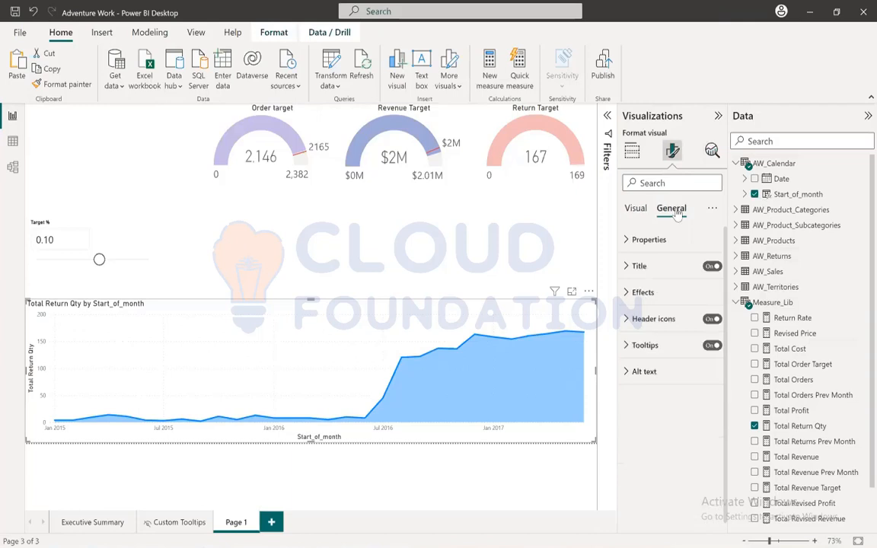
left_click(654, 266)
triple_click(666, 330)
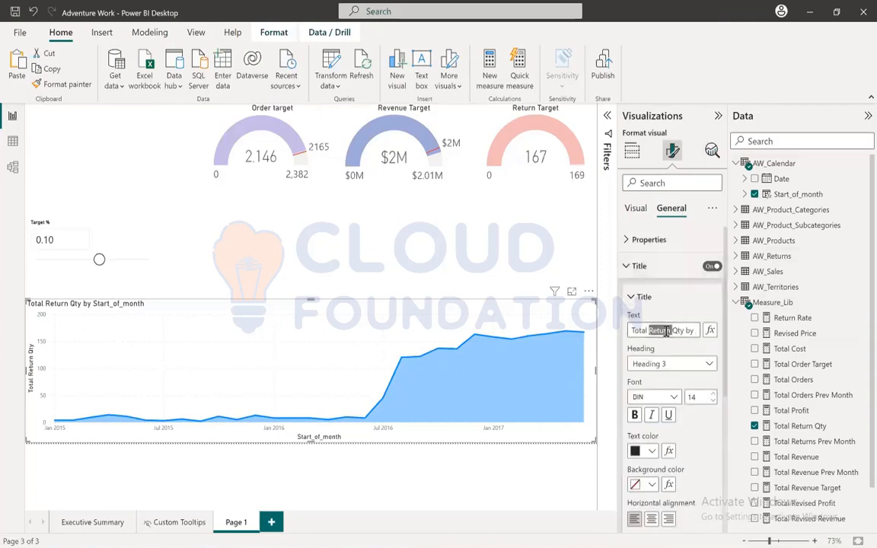
type("Month")
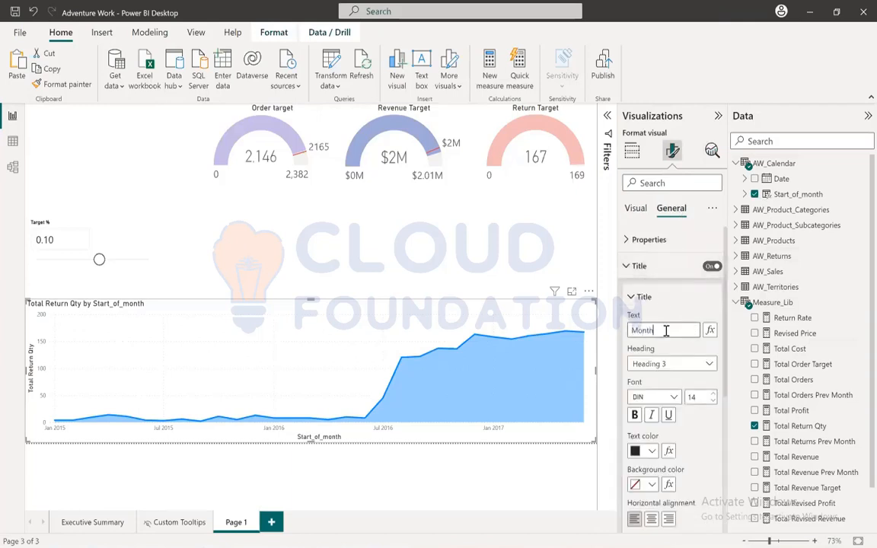
type("ly Returns")
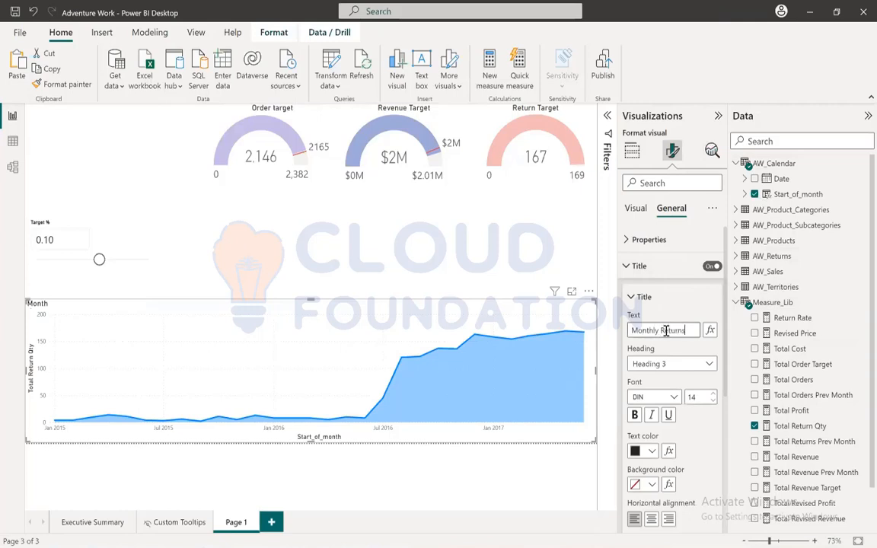
left_click(652, 520)
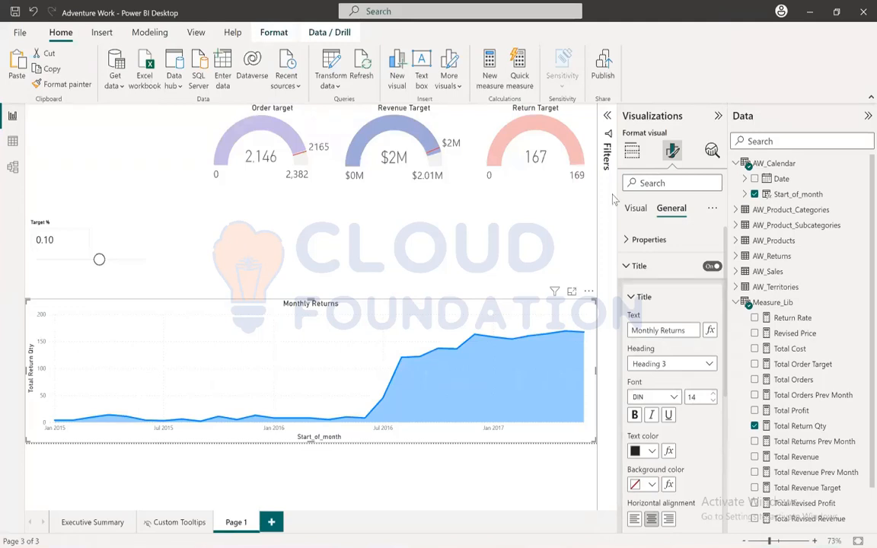
left_click(629, 266)
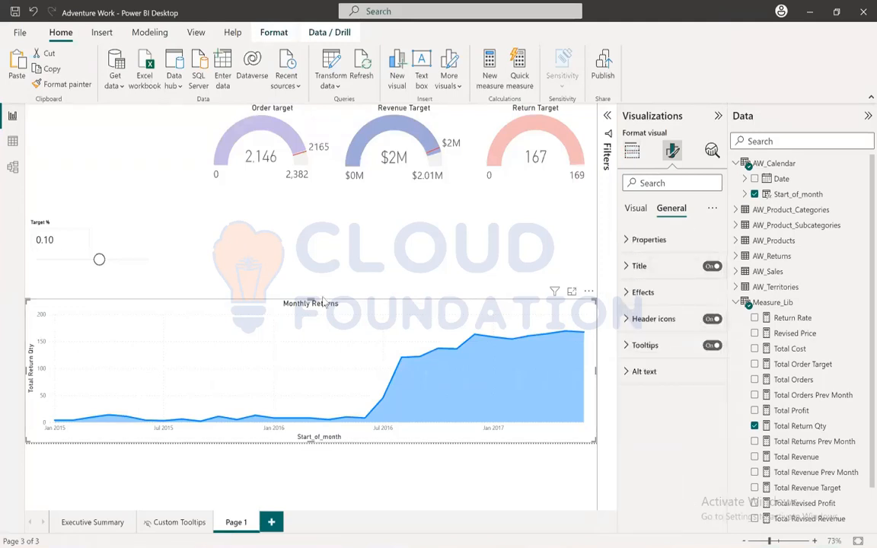
left_click(15, 12)
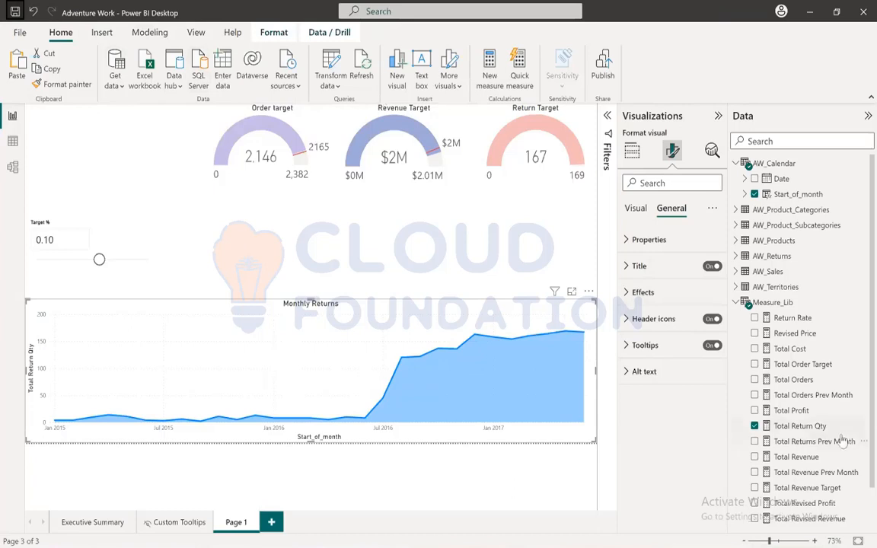
Copy the Total Return Qty formula, Sum('AW_Returns'[ReturnQuantity]), into a new measure in Measure_Lib.
left_click(792, 426)
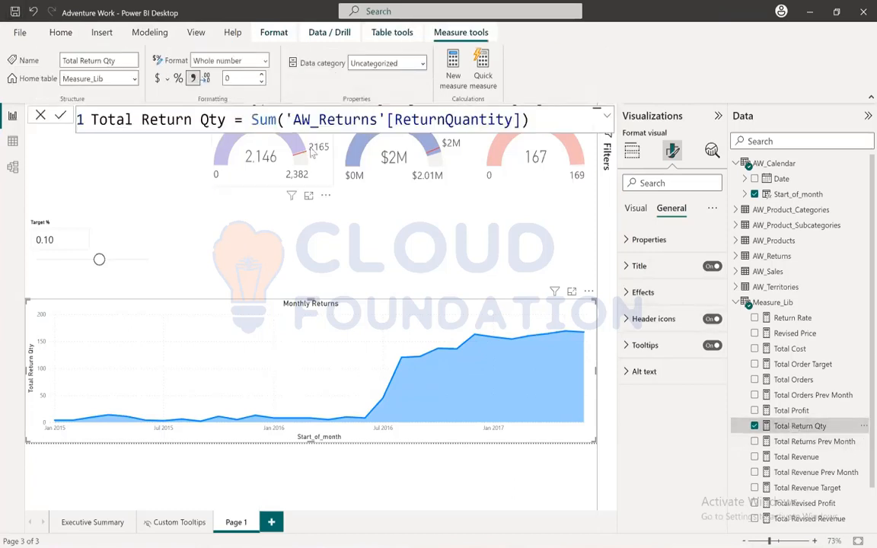
mouse_move(311, 153)
left_click_drag(533, 121, 134, 93)
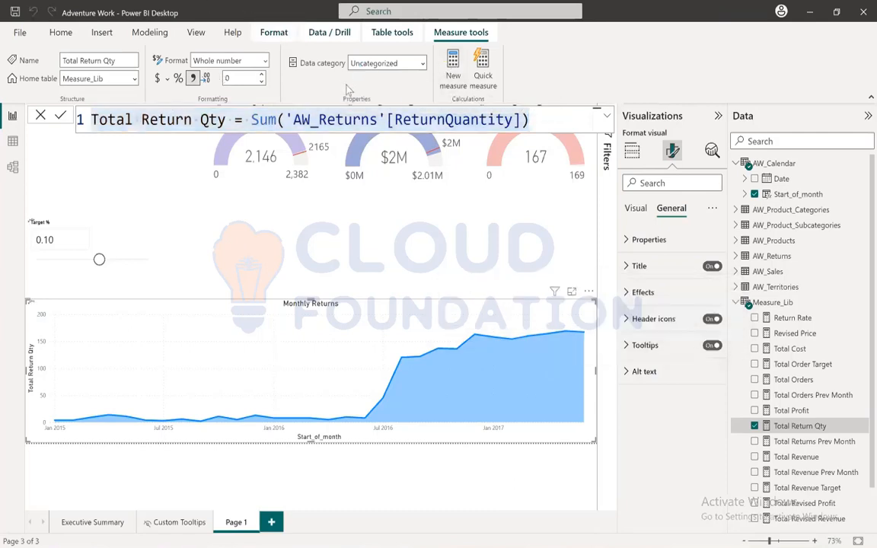
type("Total Return Qty = Sum('AW_Returns'[ReturnQuantity])")
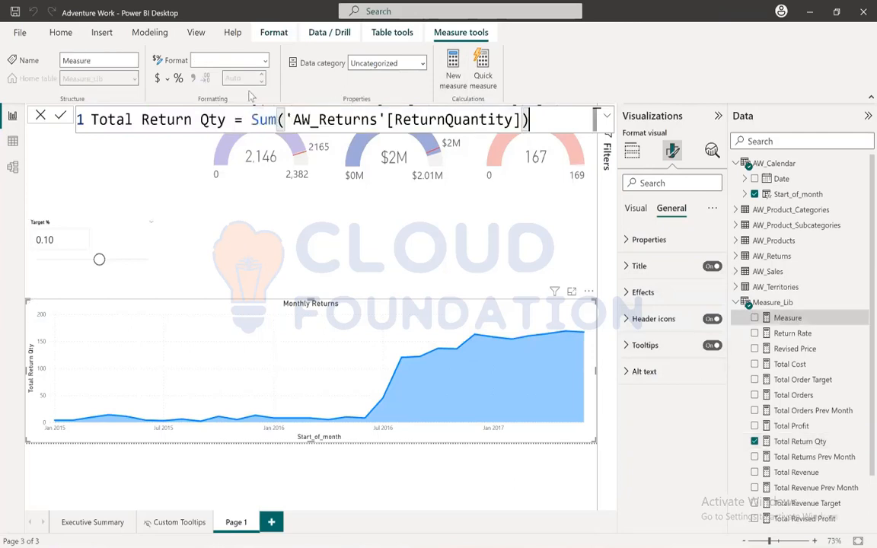
Change the measure name in the new formula to Total Return Count.
left_click(233, 112)
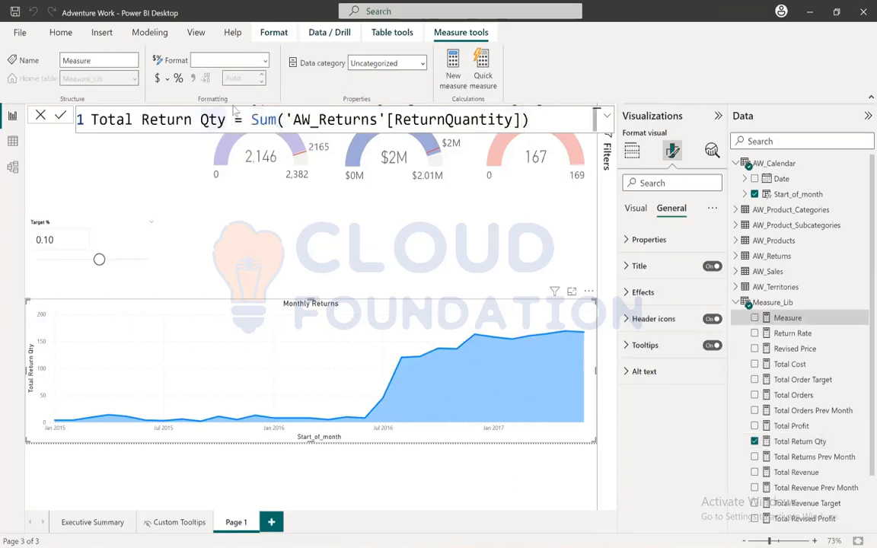
key("BackSpace")
key("BackSpace")
key("BackSpace")
type("Count")
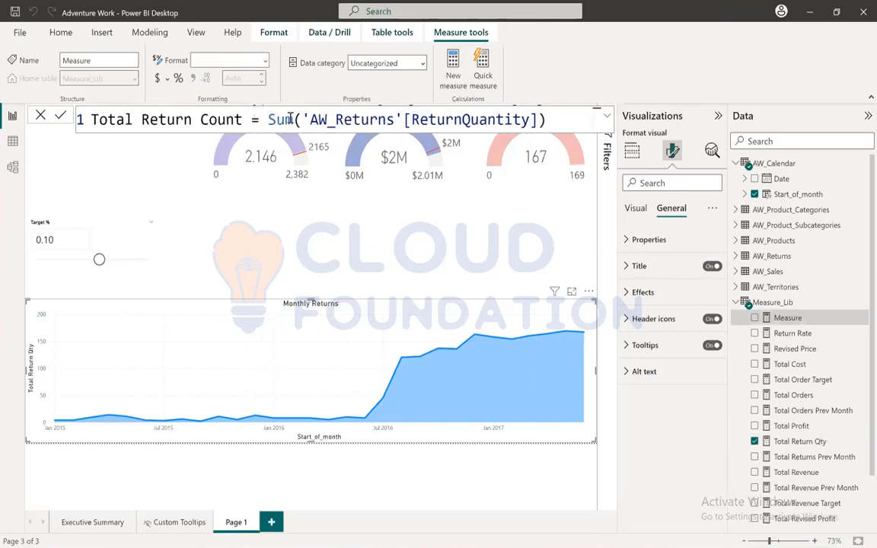
Replace Sum with COUNTA in the Total Return Count formula over 'AW_Returns'[ReturnQuantity] and commit the measure.
key("BackSpace")
key("BackSpace")
key("BackSpace")
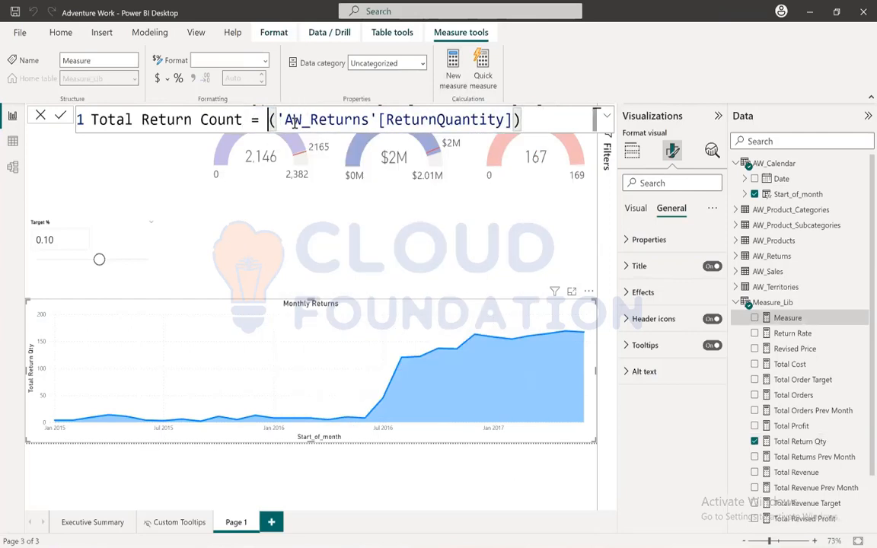
type("Count")
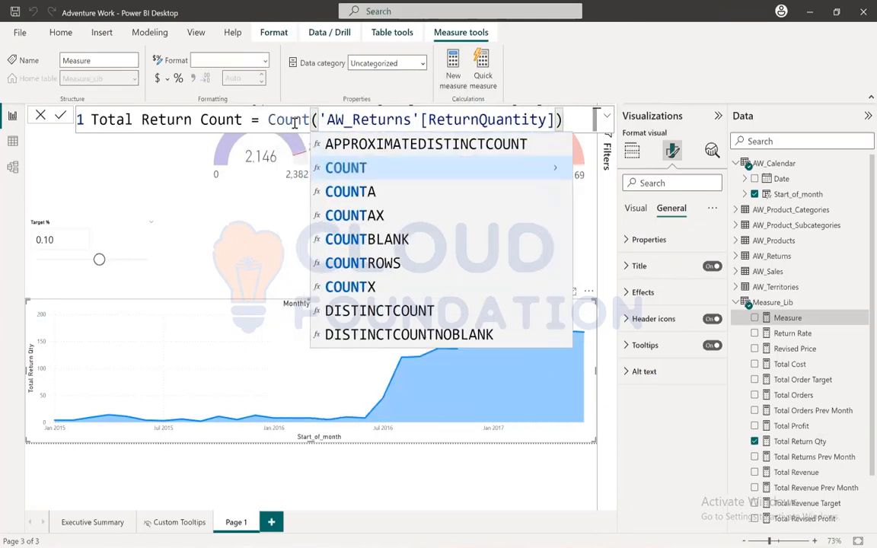
key("Down")
key("Tab")
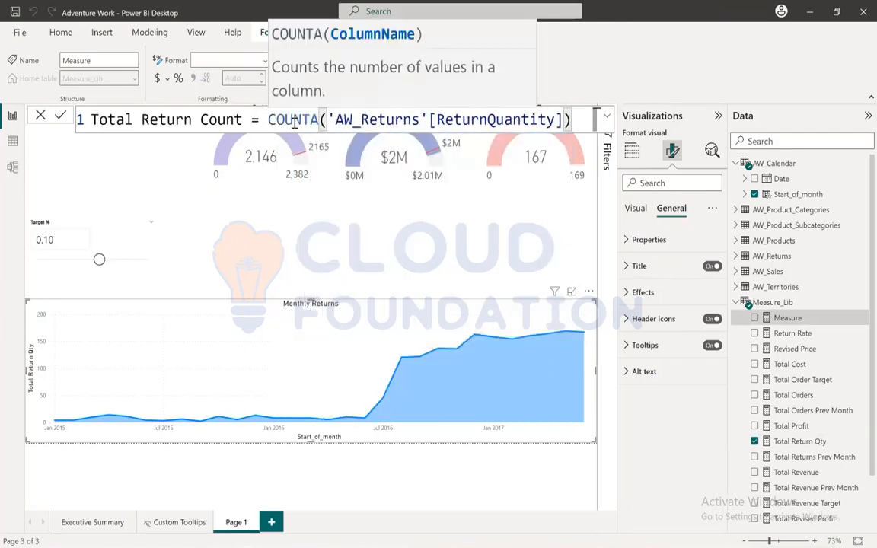
left_click(60, 116)
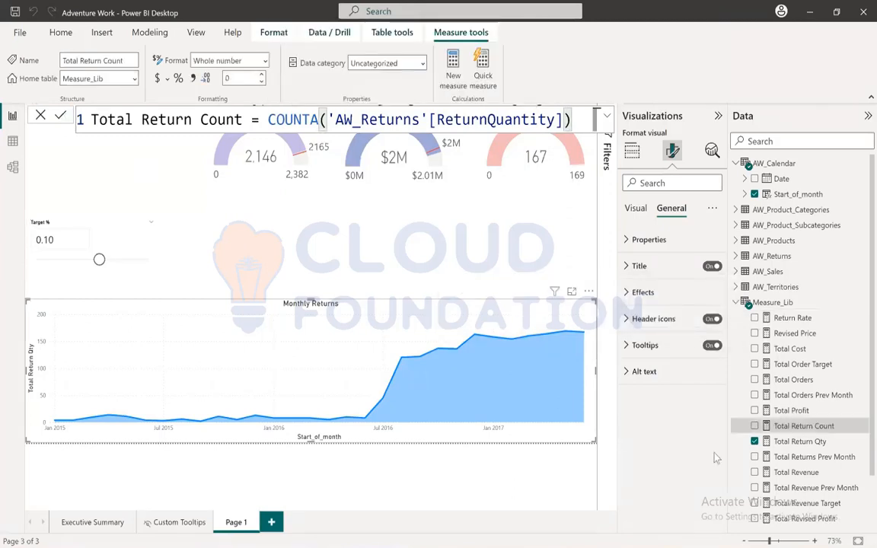
Add the Total Return Count measure to the area chart's Y-axis below Total Return Qty.
left_click(632, 151)
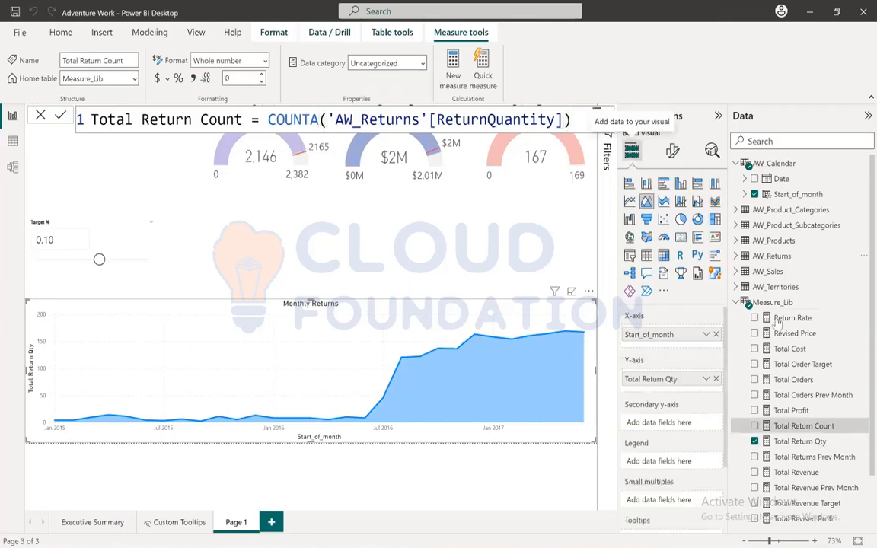
left_click_drag(783, 428, 651, 391)
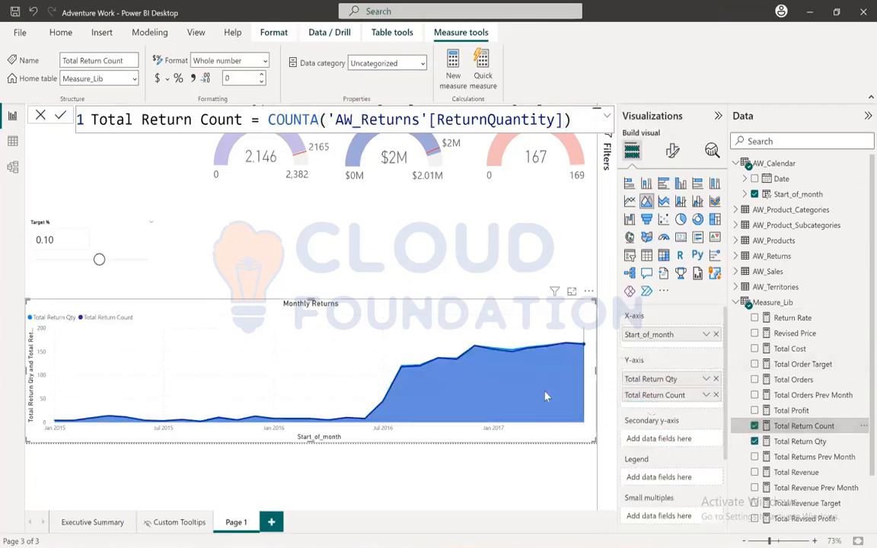
Set the area chart's line stroke width to 2 px and turn on its markers.
left_click(672, 151)
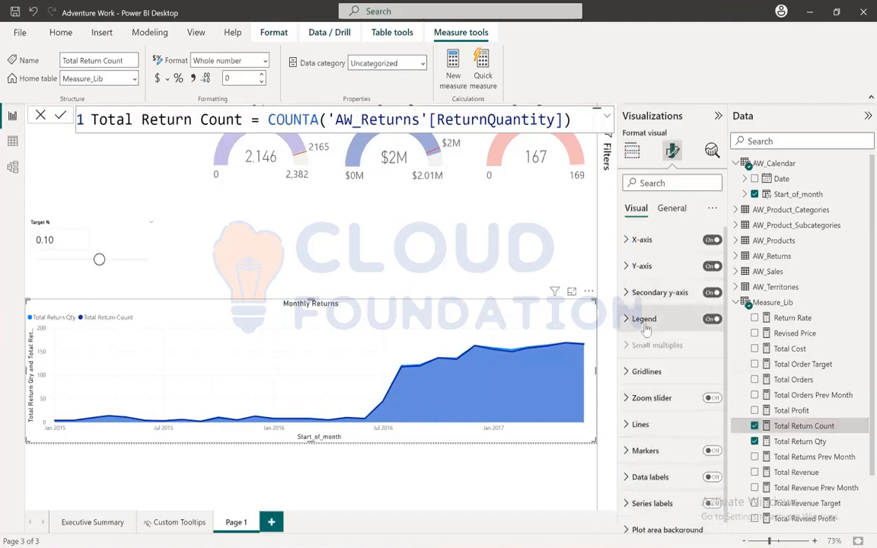
scroll(645, 380, "down", 1)
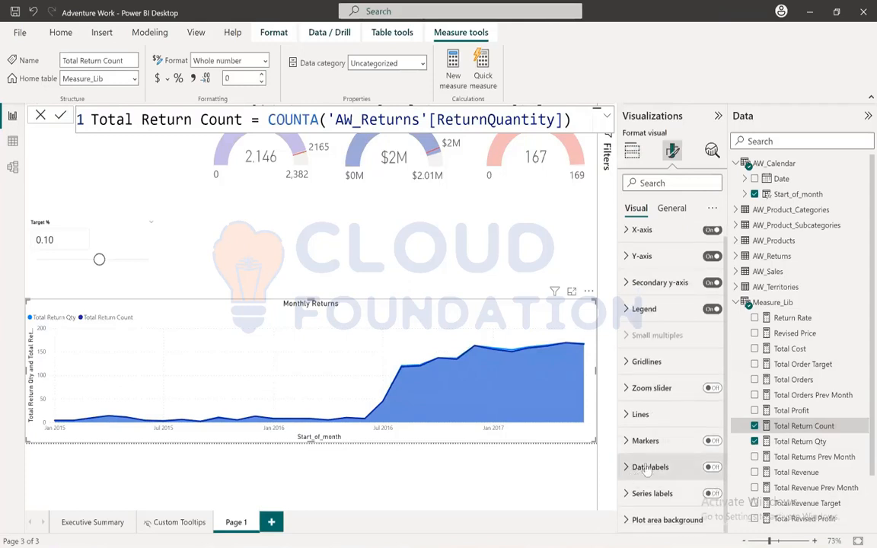
left_click(640, 414)
scroll(662, 418, "down", 5)
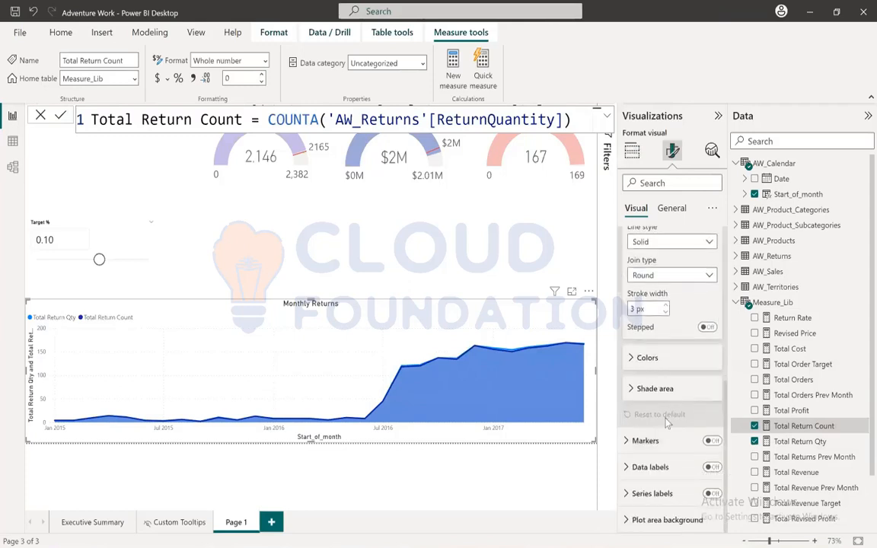
left_click(664, 358)
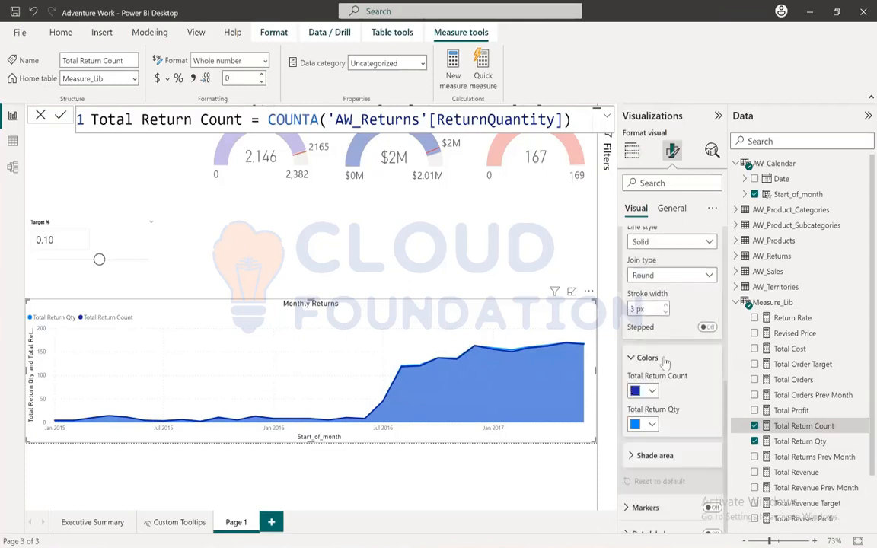
left_click(666, 313)
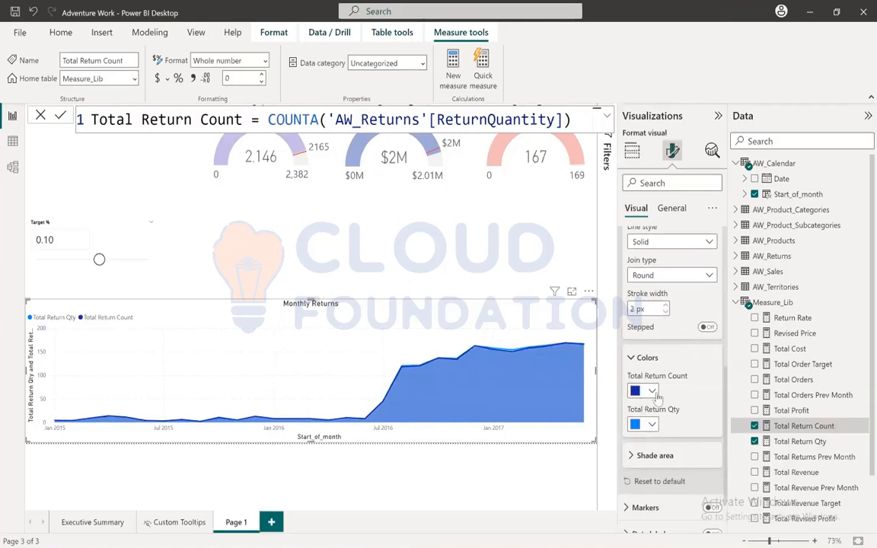
left_click(710, 508)
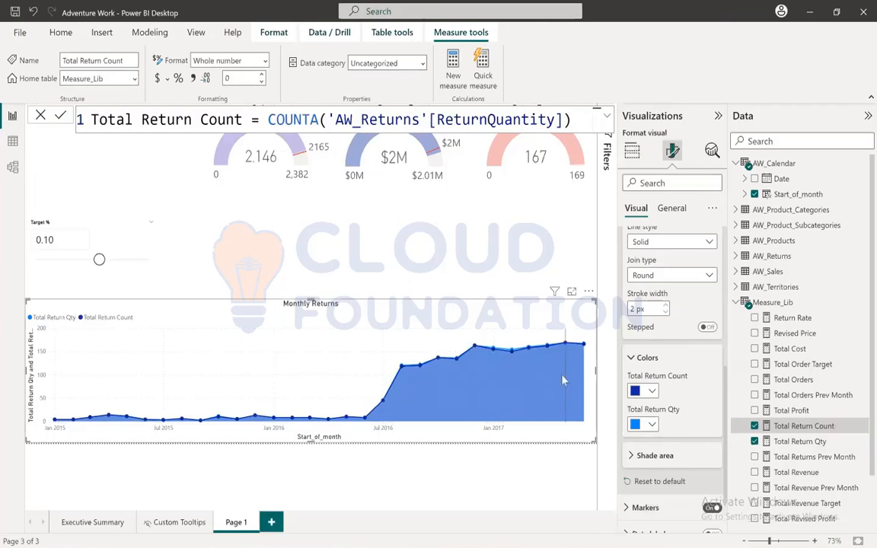
Colour the Total Return Count line light pink and the Total Return Qty line light grey.
left_click(653, 391)
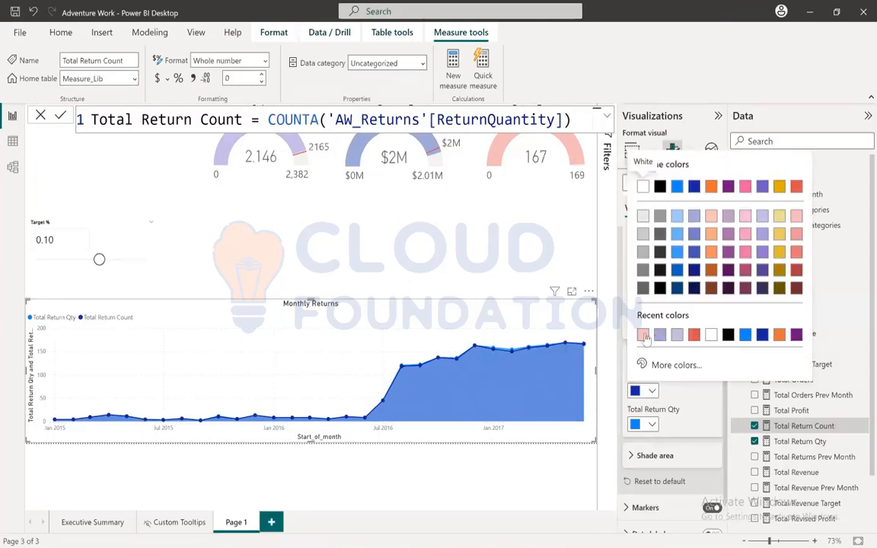
left_click(644, 335)
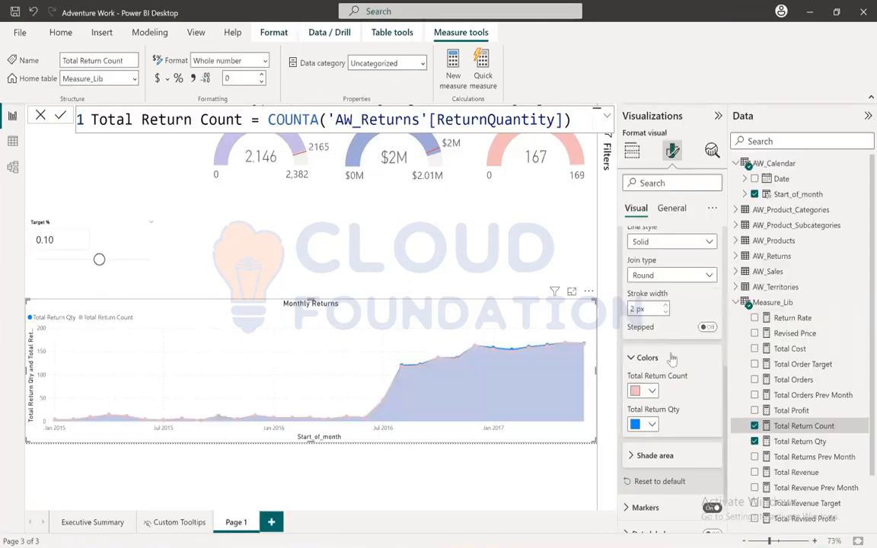
left_click(652, 424)
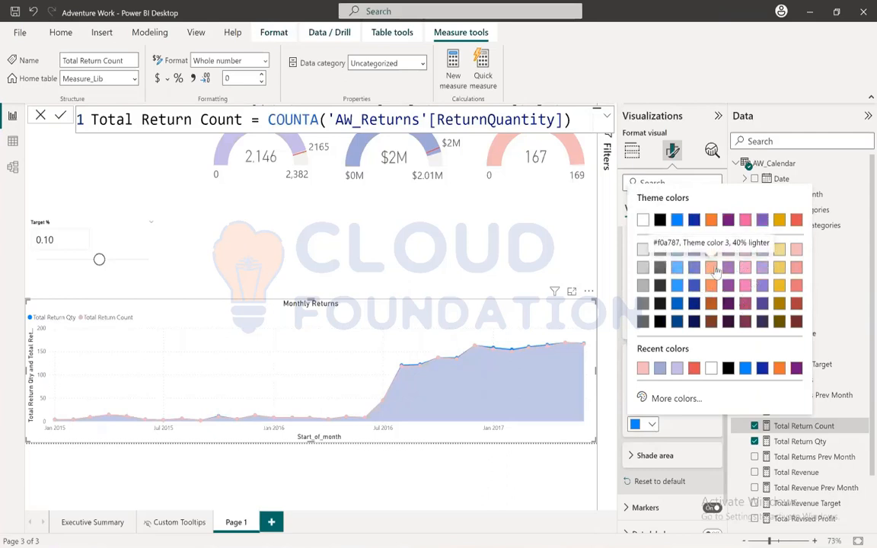
left_click(644, 251)
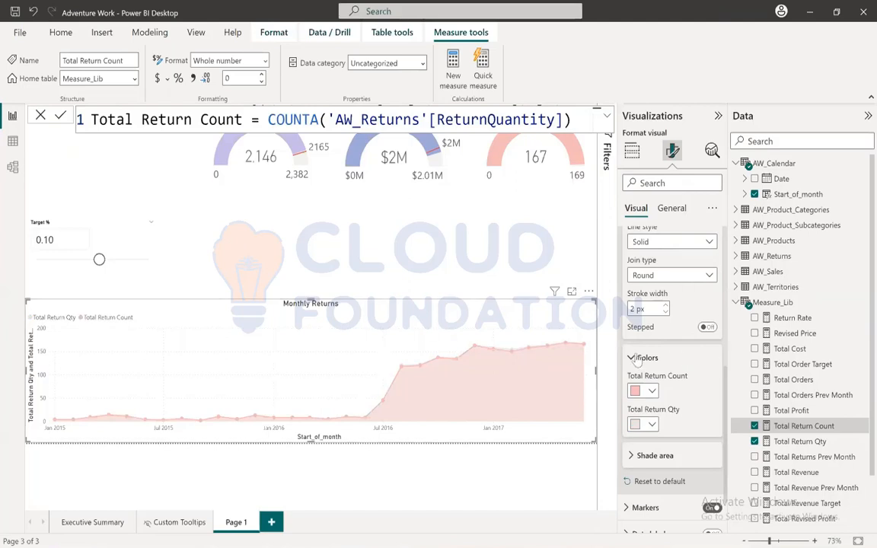
scroll(689, 389, "down", 2)
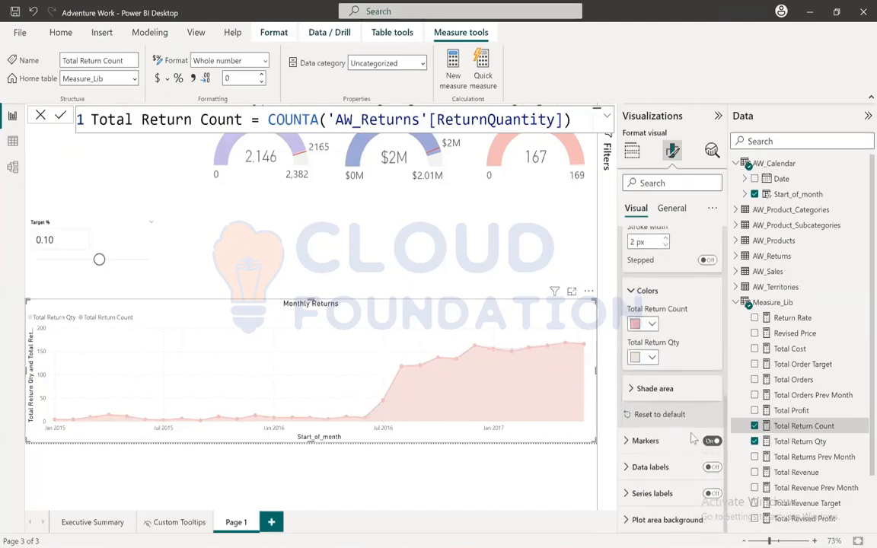
left_click(712, 469)
left_click(638, 152)
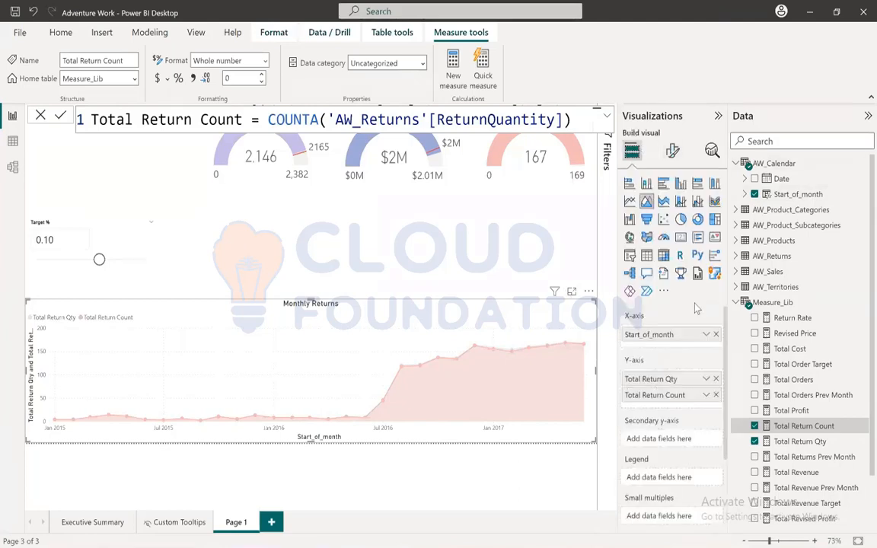
Turn off the X-axis title of the Monthly Returns chart.
left_click(672, 150)
left_click(639, 241)
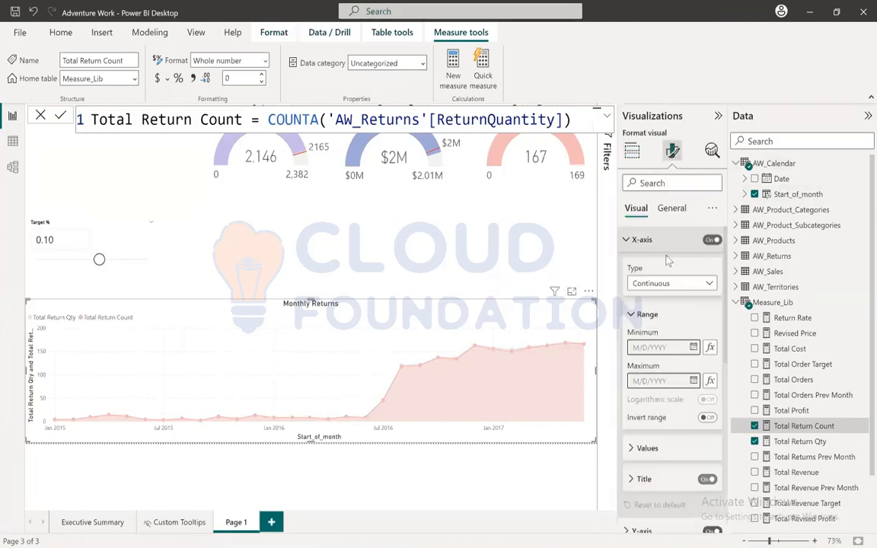
left_click(707, 480)
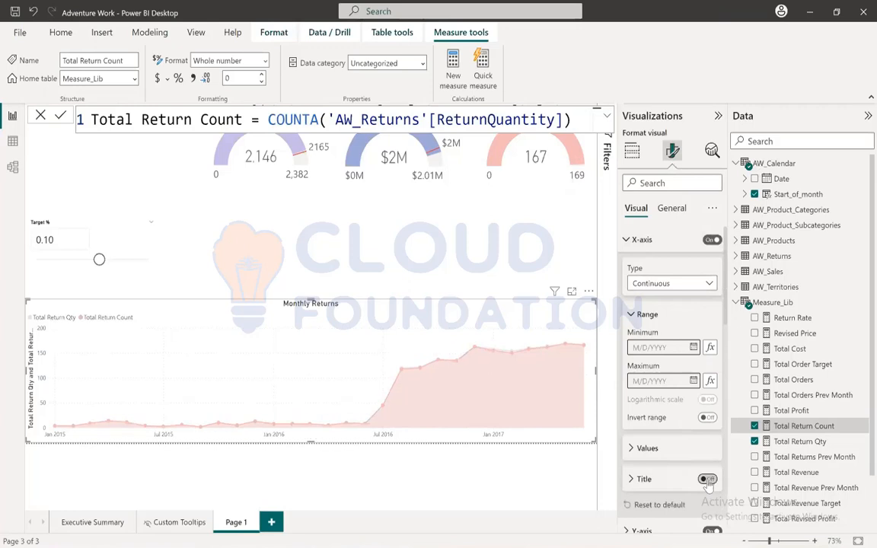
left_click(643, 239)
Turn off the Y-axis title and the Y-axis itself on the Monthly Returns chart.
left_click(676, 266)
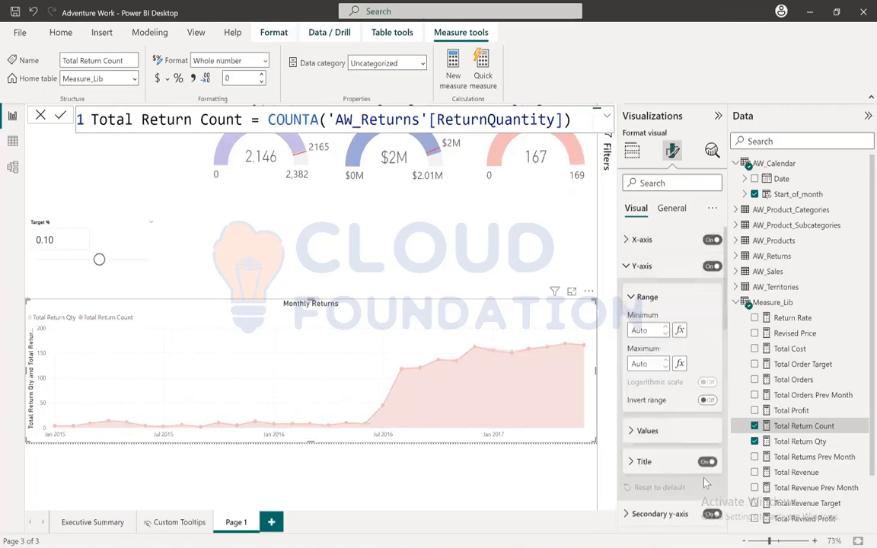
left_click(707, 463)
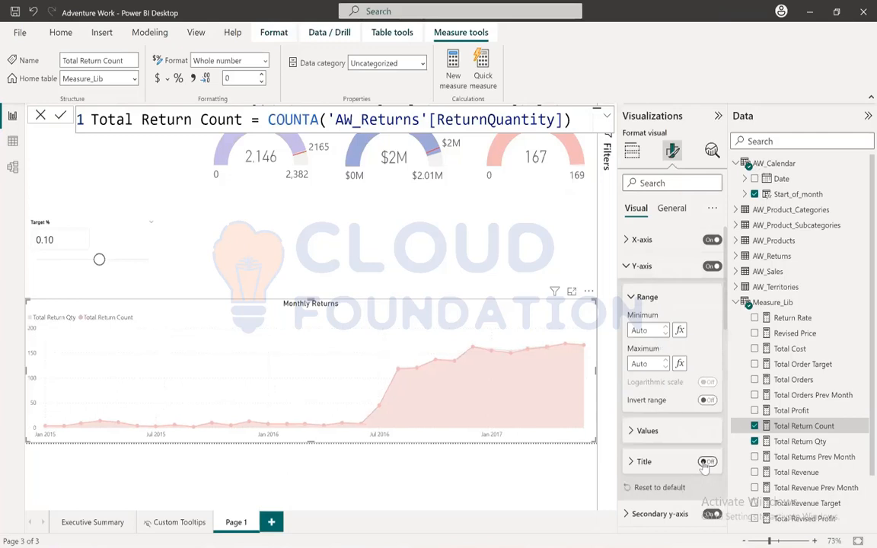
left_click(713, 266)
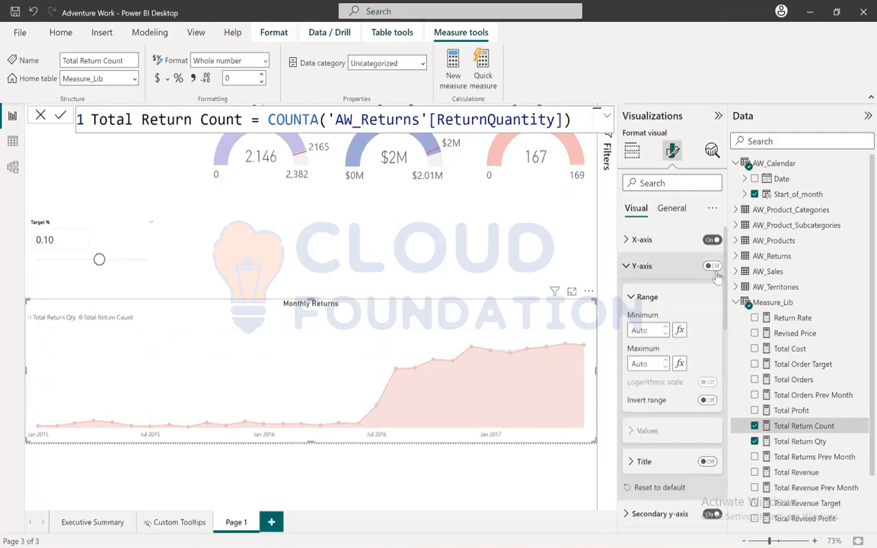
left_click(629, 268)
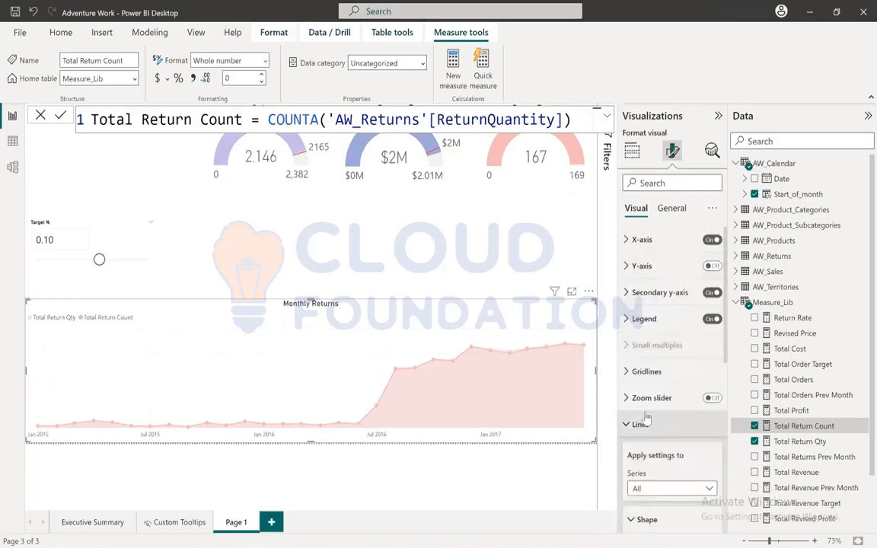
Turn off the vertical gridlines of the Monthly Returns chart.
left_click(686, 372)
scroll(688, 430, "down", 6)
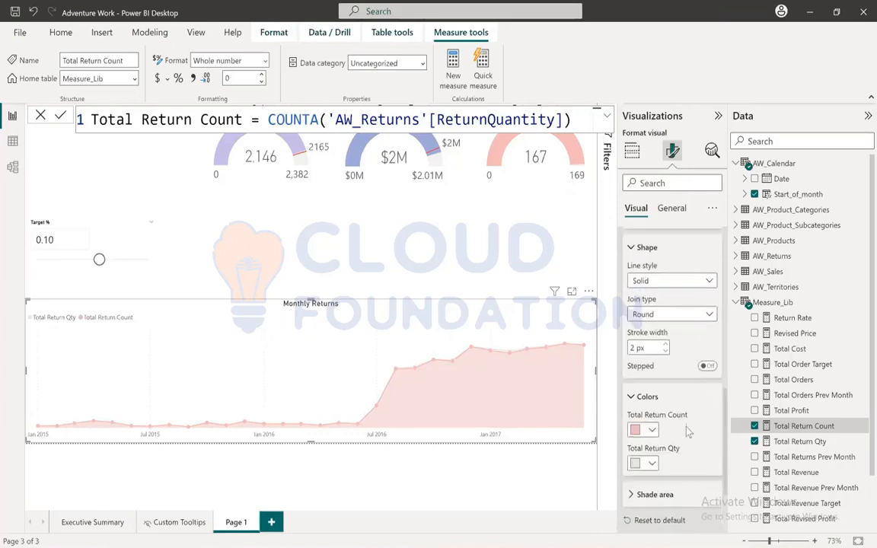
scroll(685, 427, "up", 3)
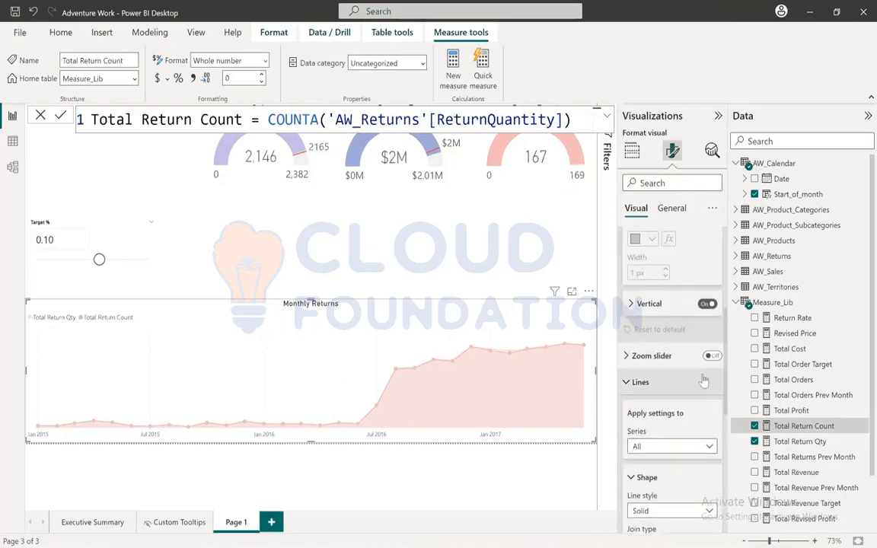
scroll(697, 396, "down", 3)
scroll(705, 378, "down", 4)
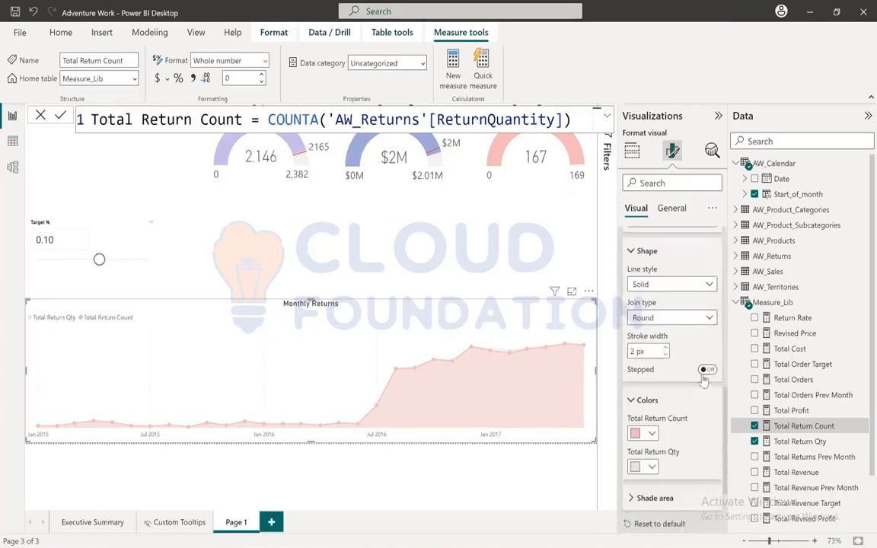
scroll(704, 379, "up", 3)
scroll(705, 380, "up", 5)
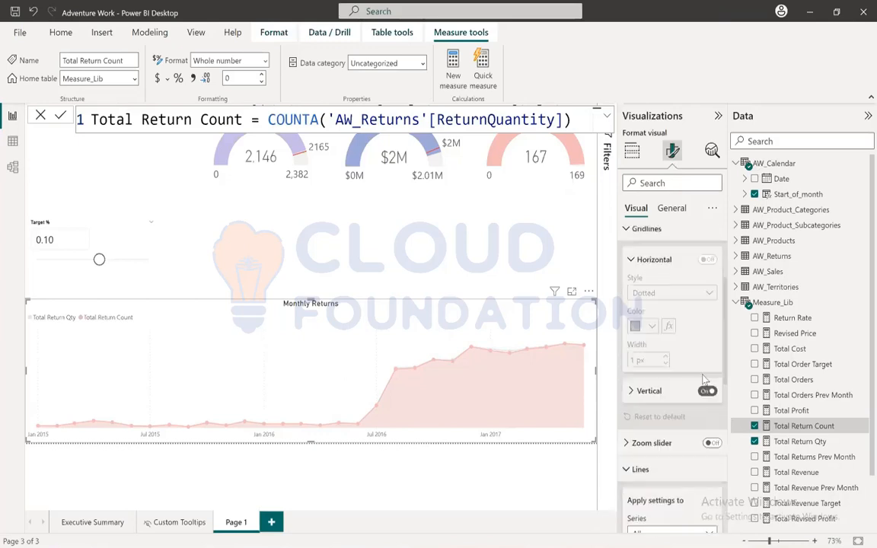
left_click(708, 396)
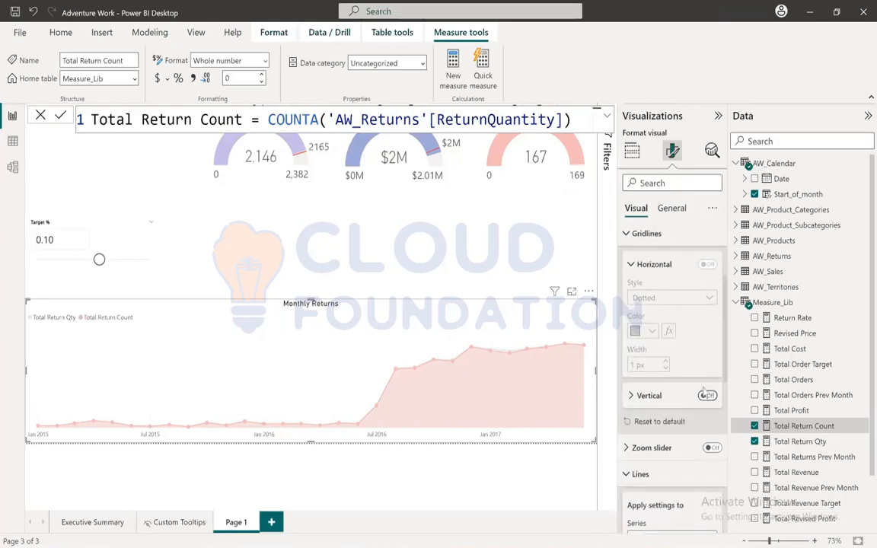
scroll(705, 392, "down", 6)
scroll(705, 387, "up", 7)
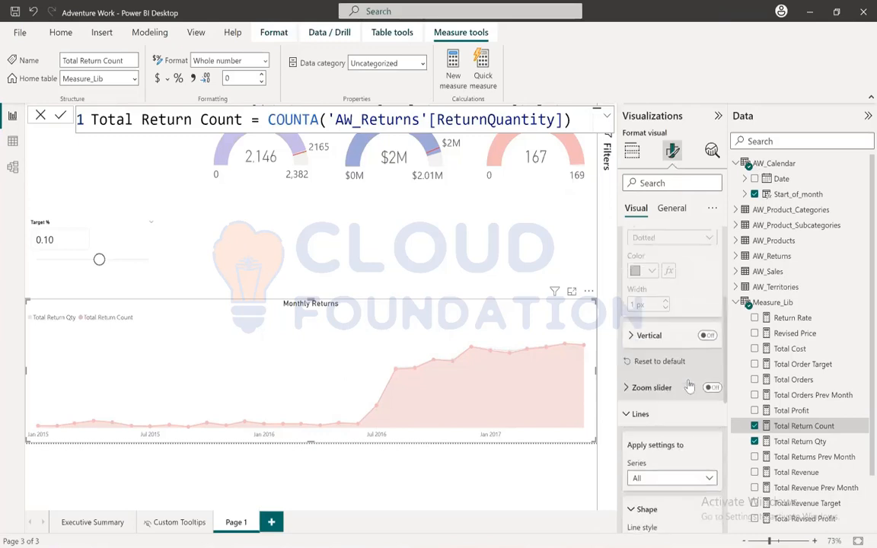
left_click(647, 372)
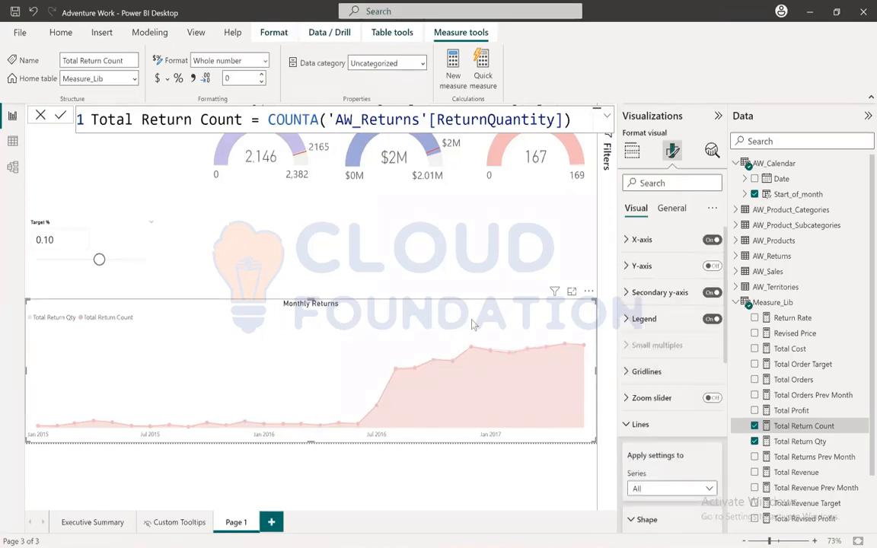
Set the Monthly Returns chart's legend position to Bottom center.
left_click(641, 424)
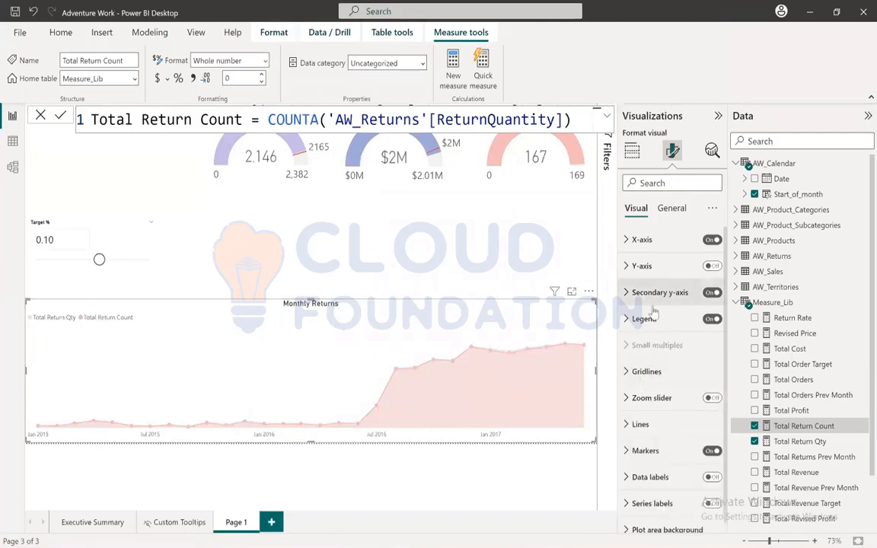
left_click(645, 318)
left_click(653, 385)
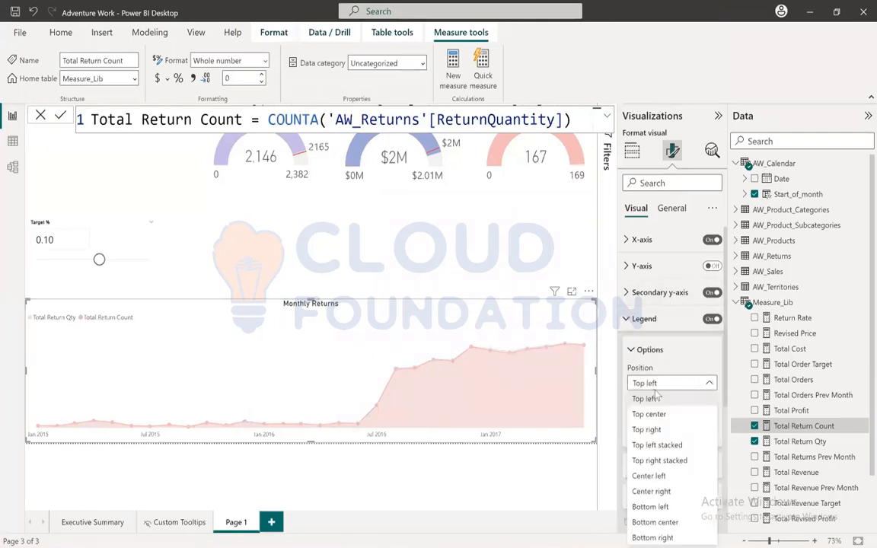
left_click(655, 522)
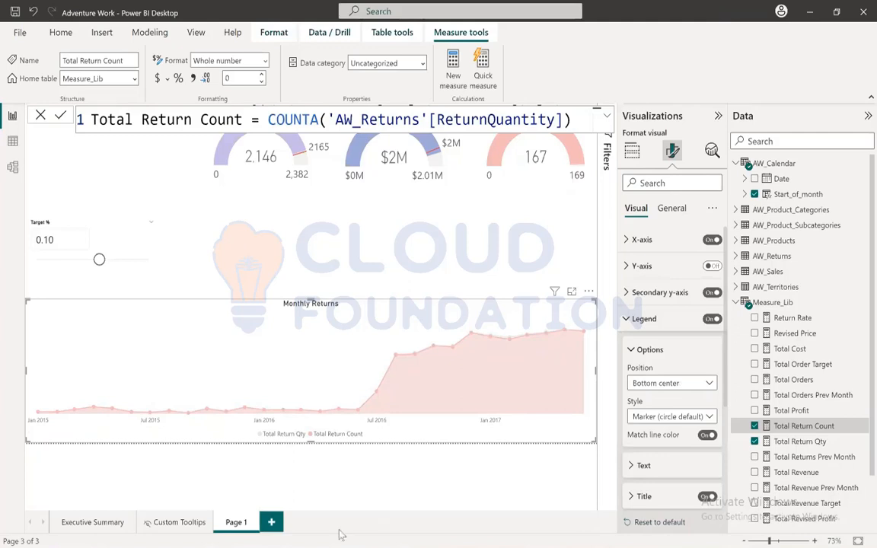
Reduce the Monthly Returns chart's height by lowering its upper edge slightly.
mouse_move(396, 369)
left_click_drag(311, 298, 311, 322)
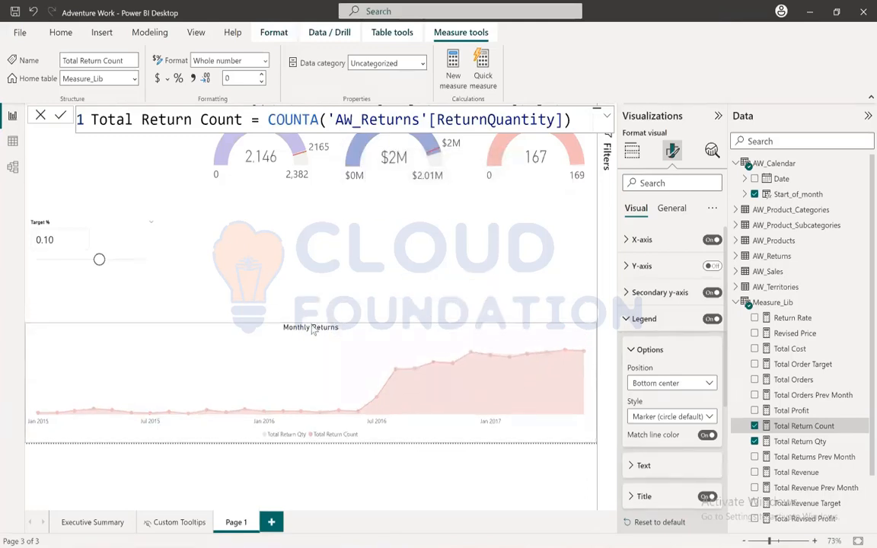
Save the report.
left_click(259, 256)
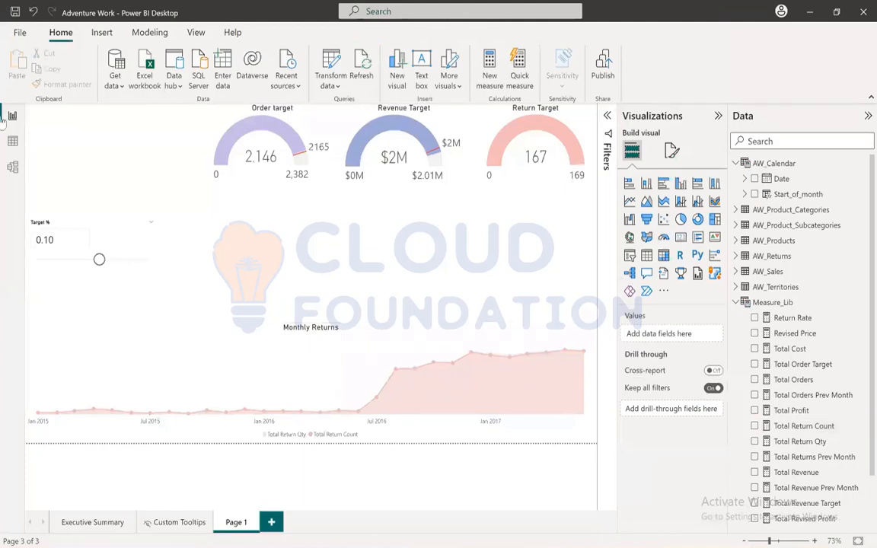
left_click(15, 13)
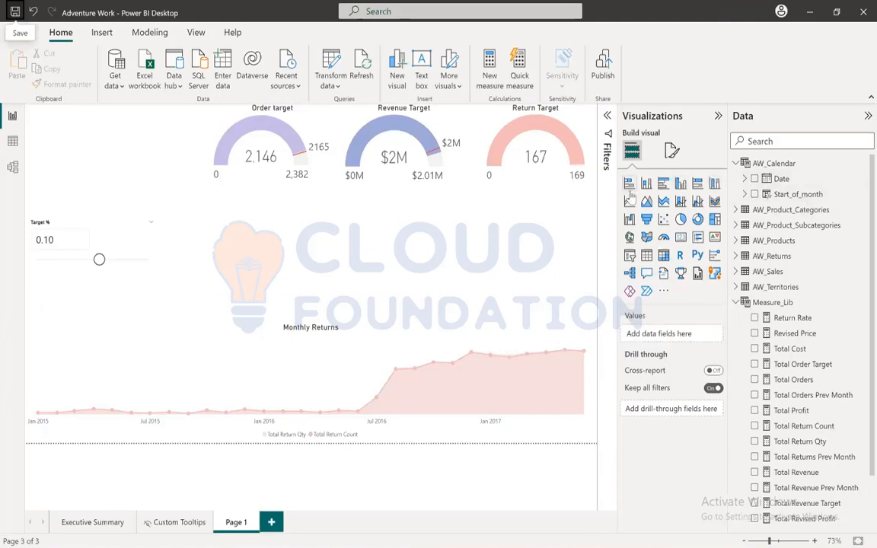
Insert a line chart and resize it to fill the space beneath the Revenue and Return gauges, above the Monthly Returns chart.
left_click(630, 201)
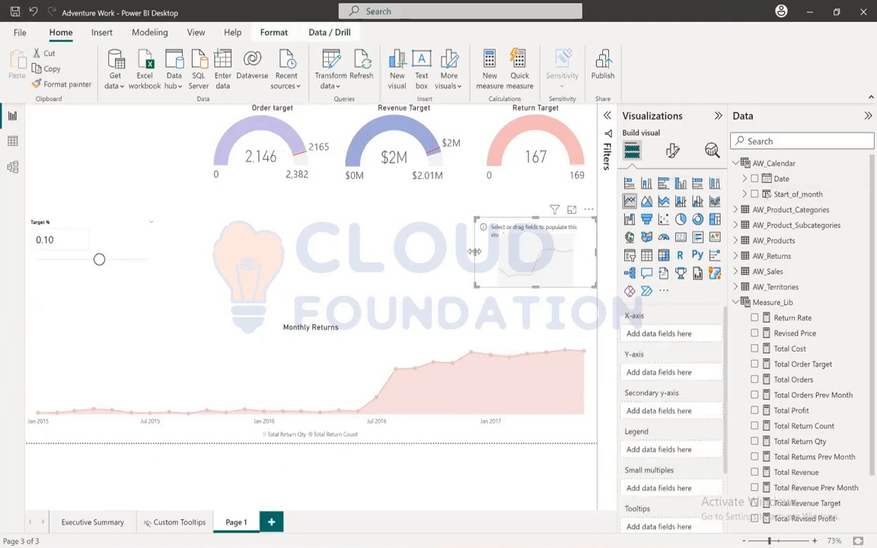
left_click_drag(475, 252, 354, 253)
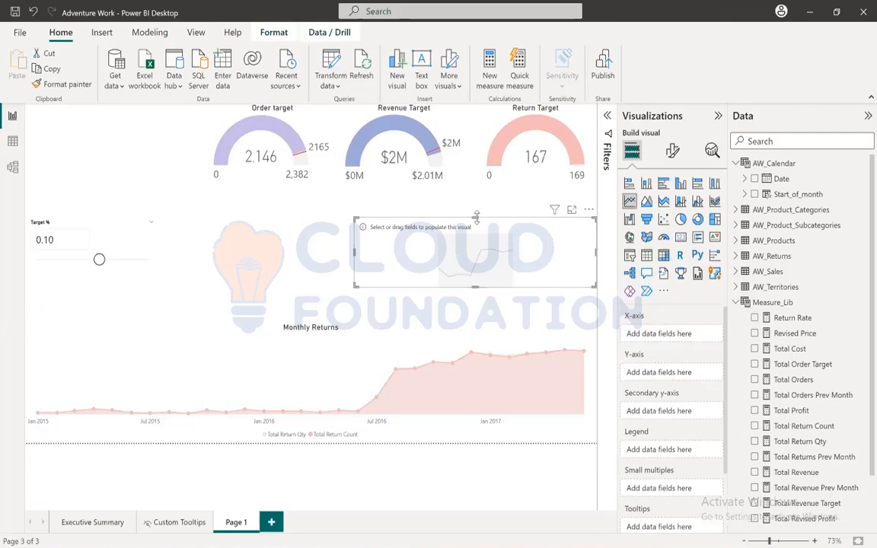
left_click_drag(476, 217, 476, 204)
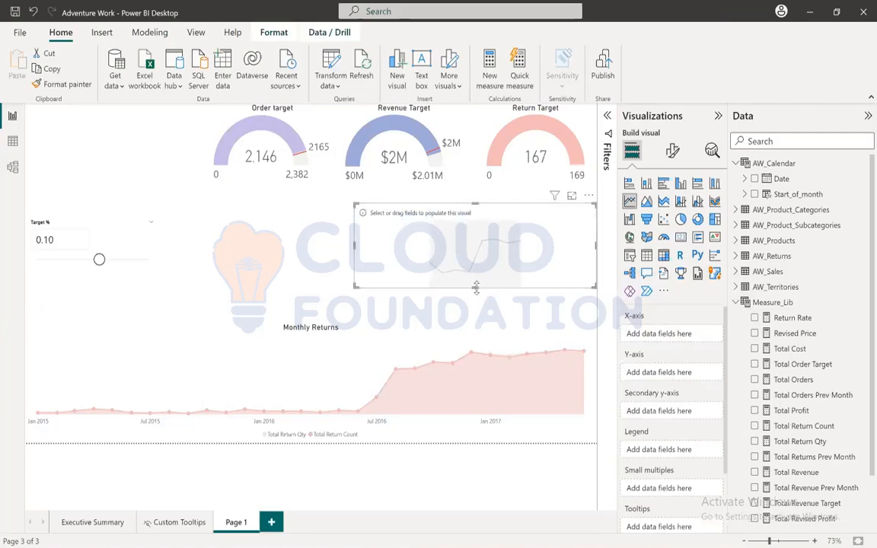
left_click_drag(476, 287, 476, 295)
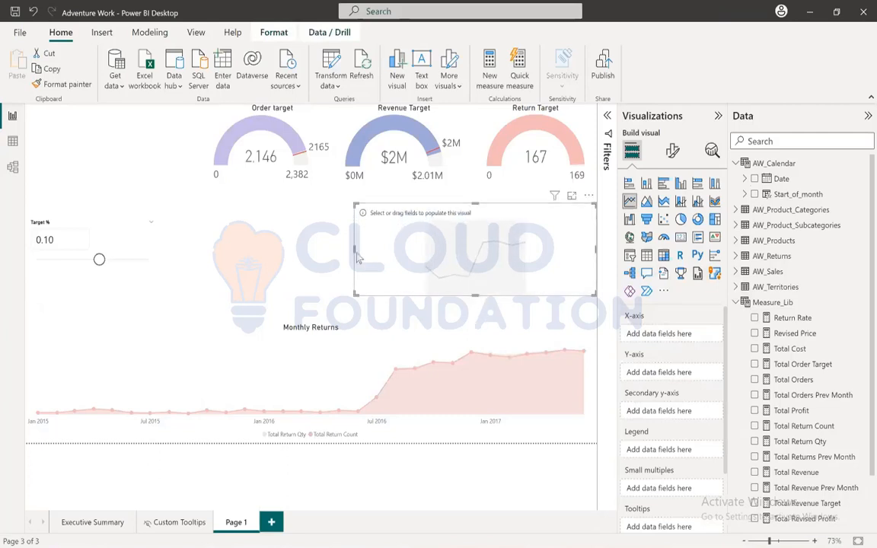
left_click_drag(356, 253, 367, 253)
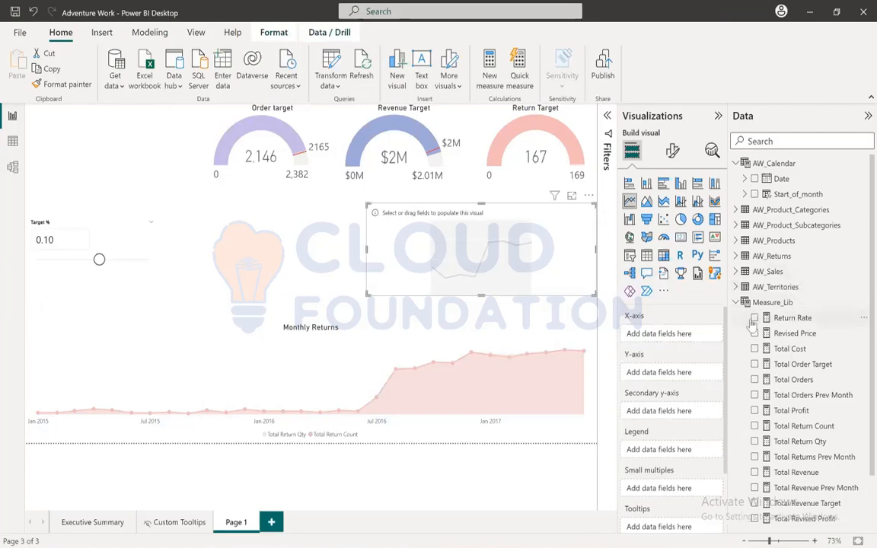
Put Start_of_month on the line chart's X-axis as the plain date field instead of the Date Hierarchy.
left_click(755, 194)
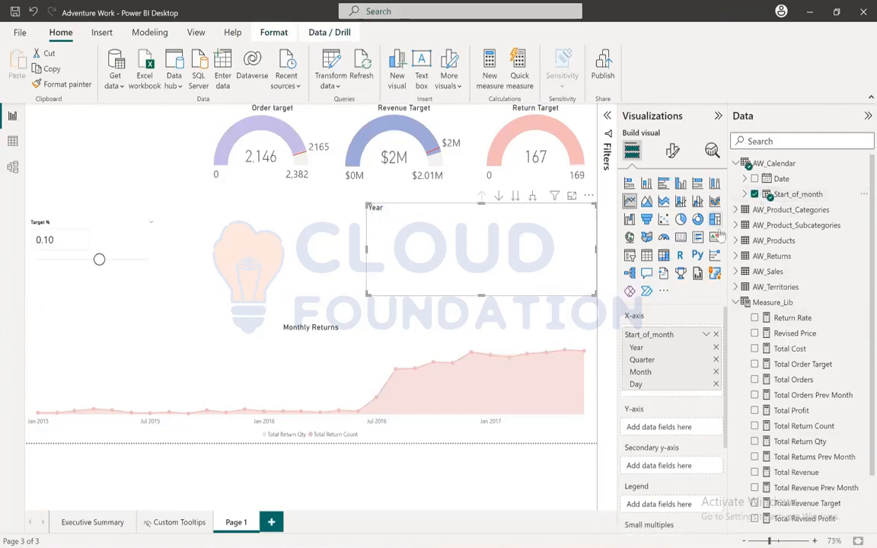
left_click(706, 335)
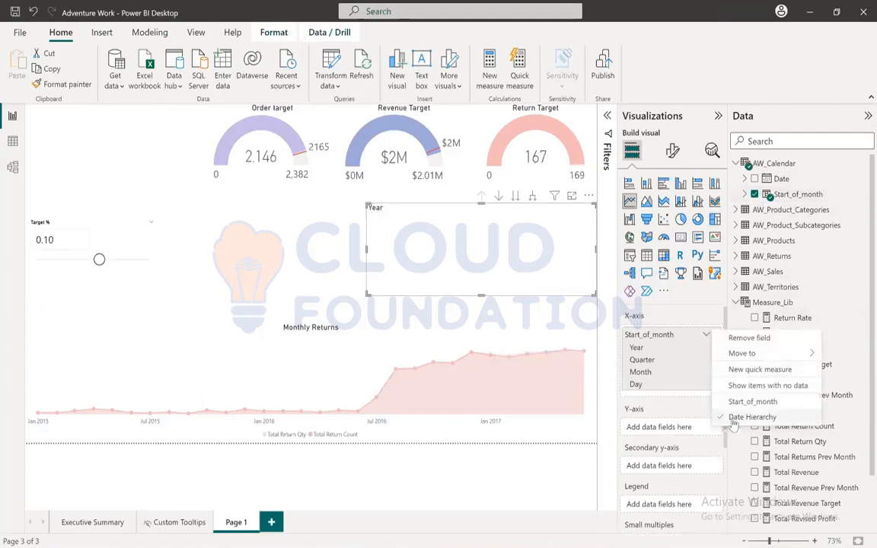
left_click(752, 402)
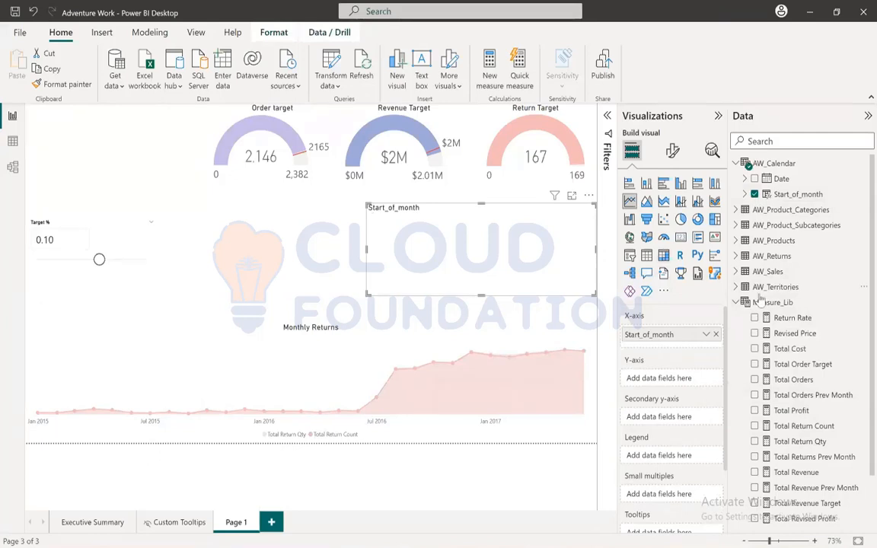
Change the line chart's title text to "Monthly Profits".
left_click(672, 150)
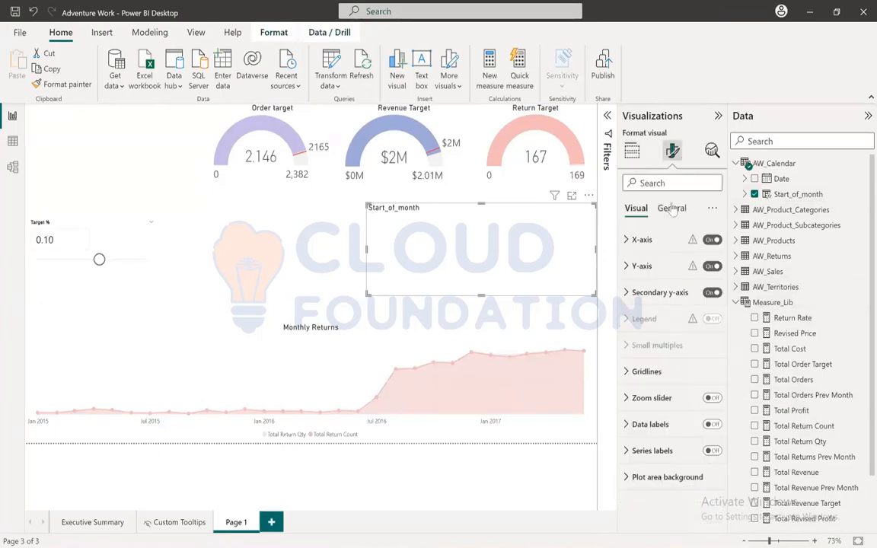
left_click(673, 209)
left_click(655, 267)
double_click(664, 330)
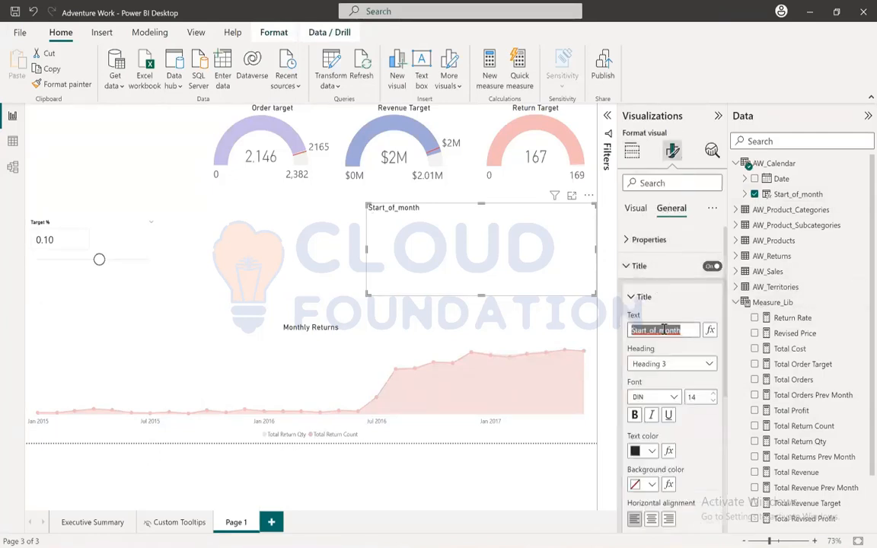
type("Monthly Profits")
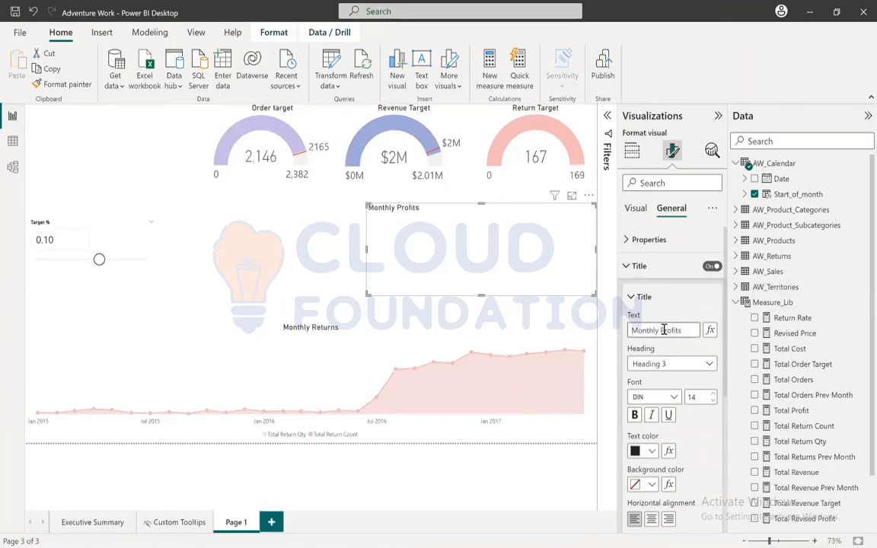
left_click(641, 299)
left_click(626, 268)
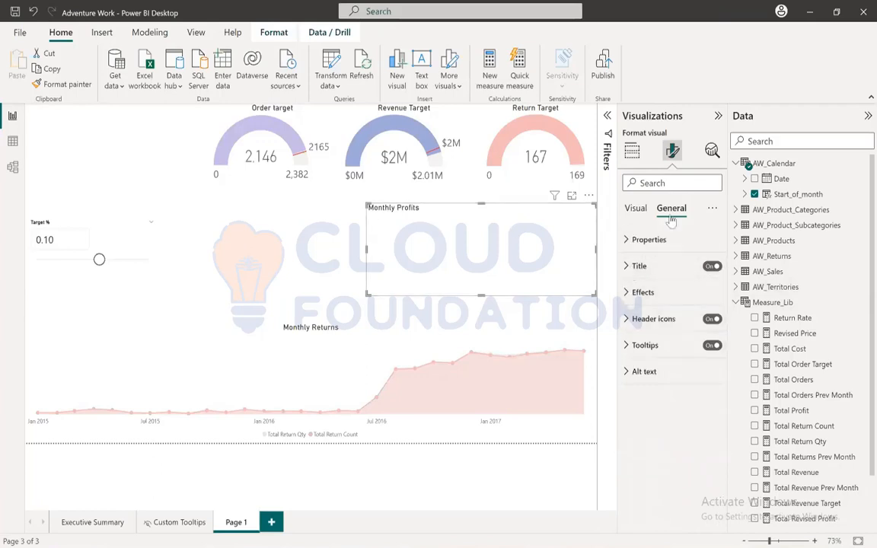
Center the Monthly Profits chart's title horizontally.
left_click(626, 267)
left_click(641, 297)
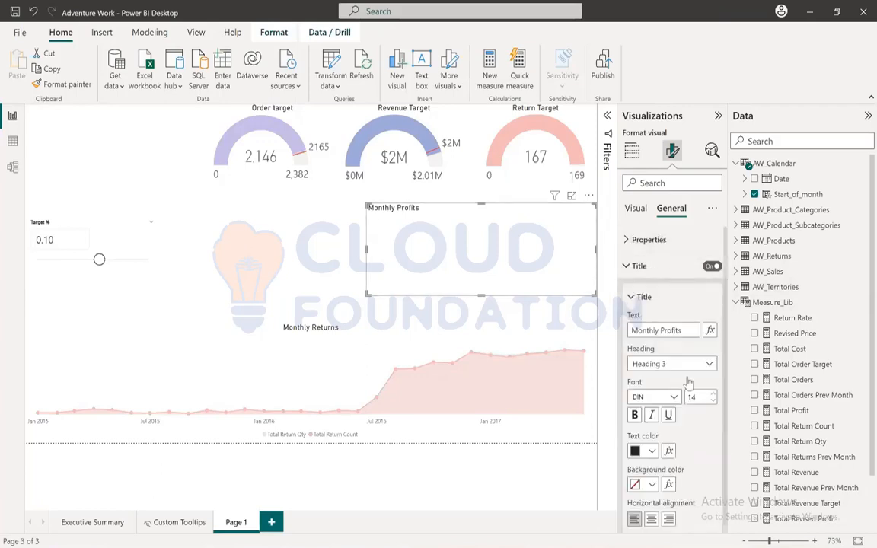
left_click(654, 520)
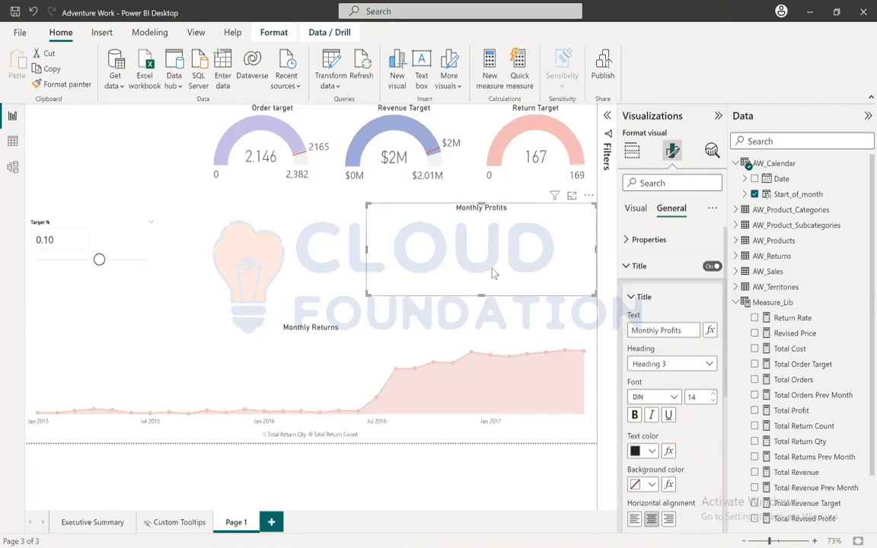
left_click(640, 266)
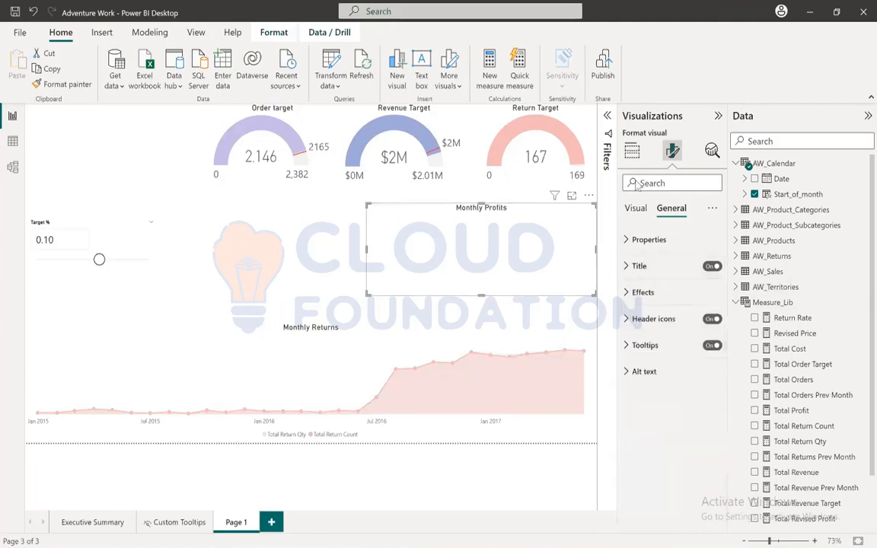
Plot Total Profit on the Monthly Profits chart's Y-axis and copy the Monthly Returns chart's formatting onto it with Format painter.
left_click(633, 152)
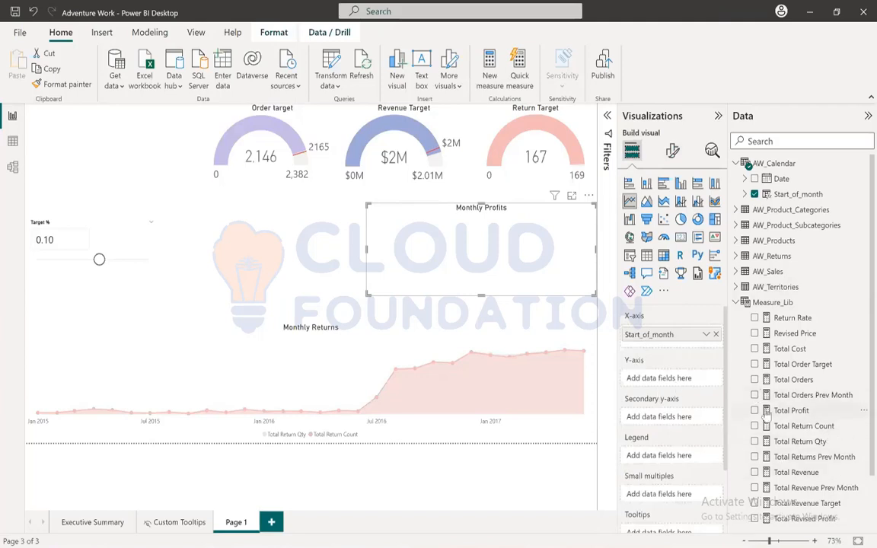
mouse_move(781, 414)
left_mouse_down()
mouse_move(634, 379)
mouse_move(649, 382)
left_mouse_up()
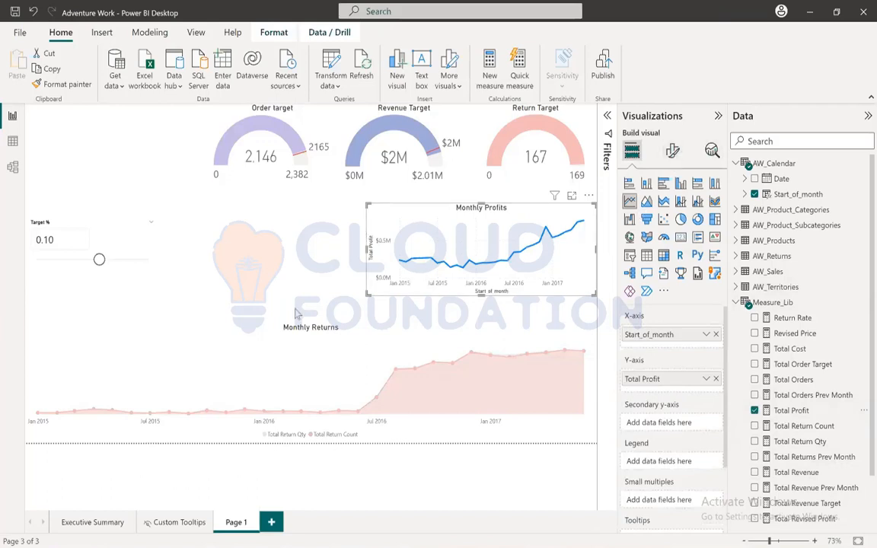
left_click(228, 329)
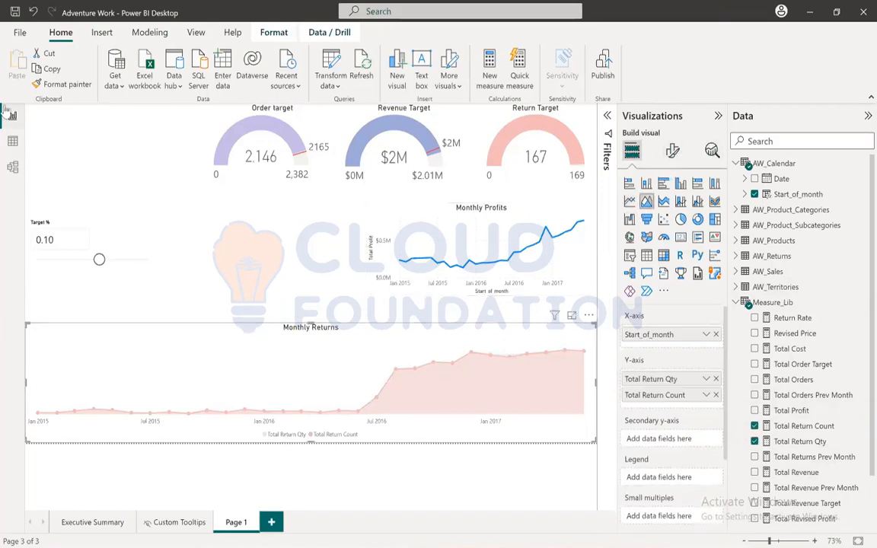
left_click(417, 256)
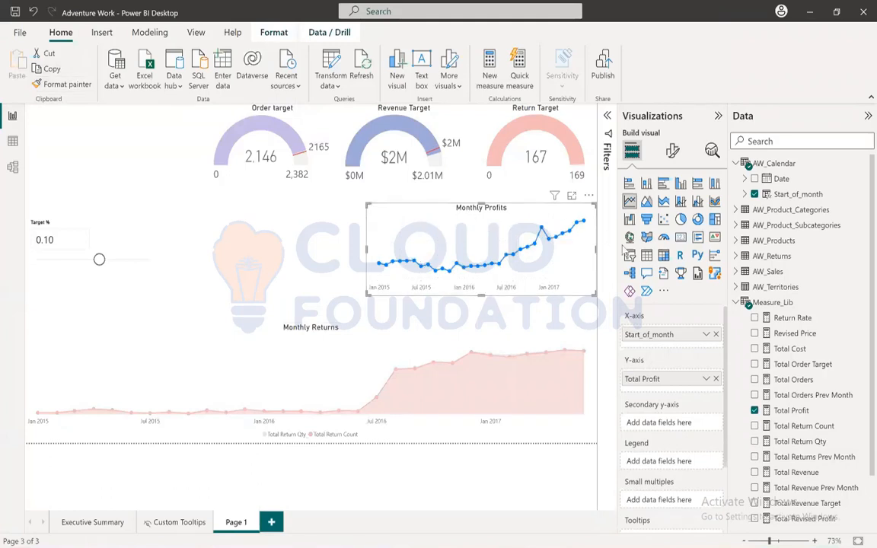
Turn off the Monthly Profits chart's markers and color its Total Profit line with the lightest grey tint of the black theme color.
left_click(673, 151)
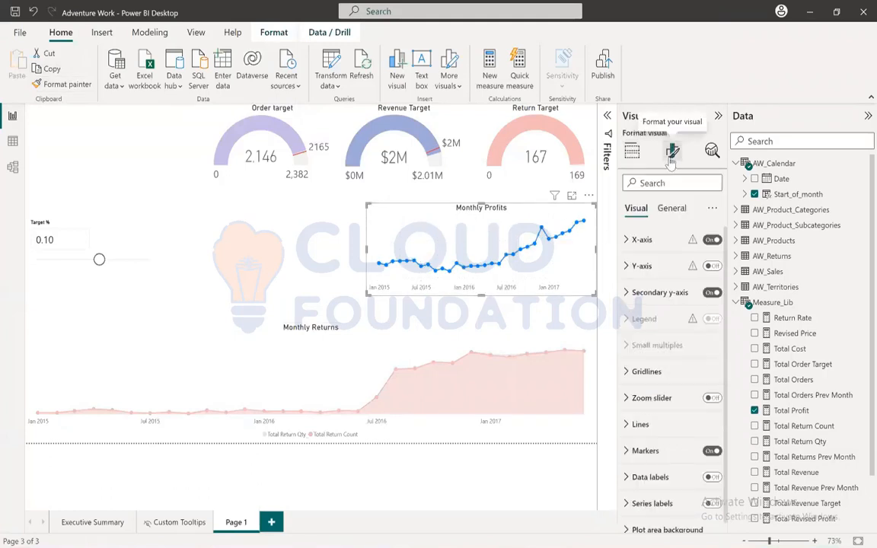
left_click(712, 451)
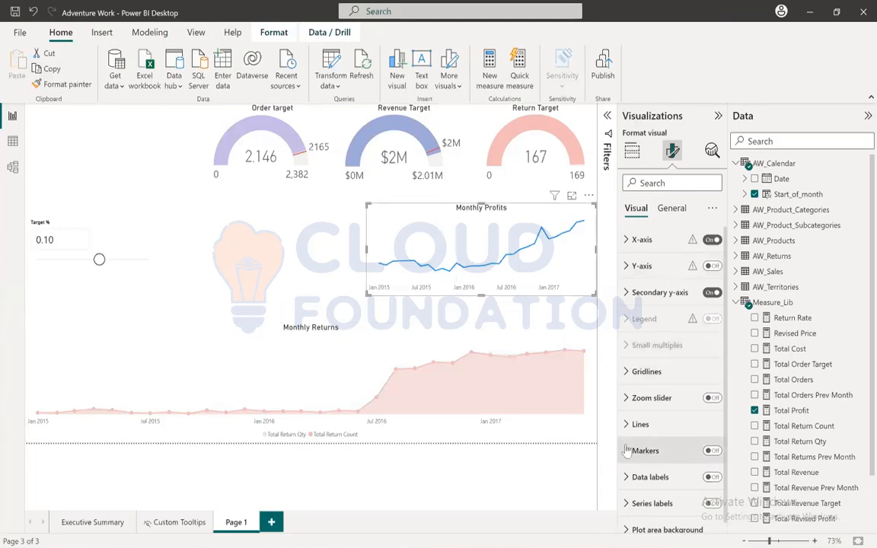
left_click(641, 425)
scroll(647, 381, "down", 3)
left_click(647, 343)
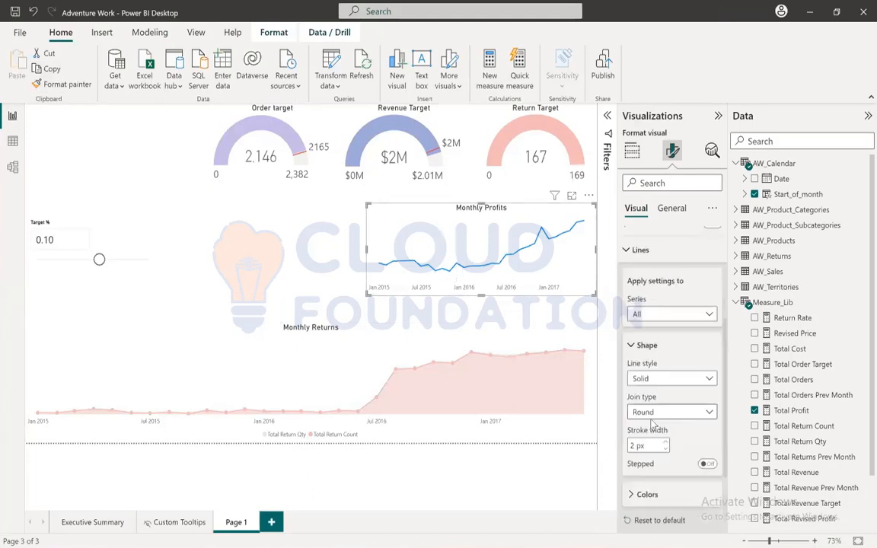
scroll(656, 358, "down", 2)
left_click(647, 389)
scroll(655, 374, "down", 1)
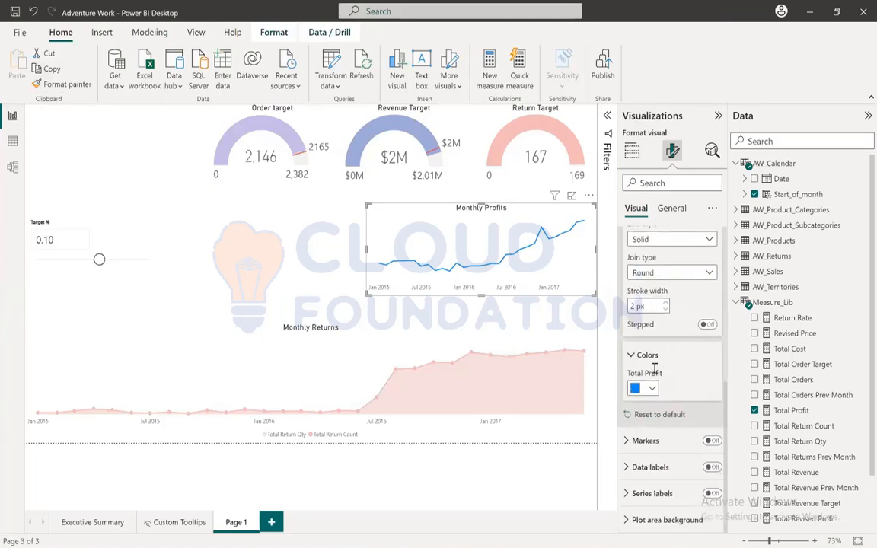
left_click(649, 390)
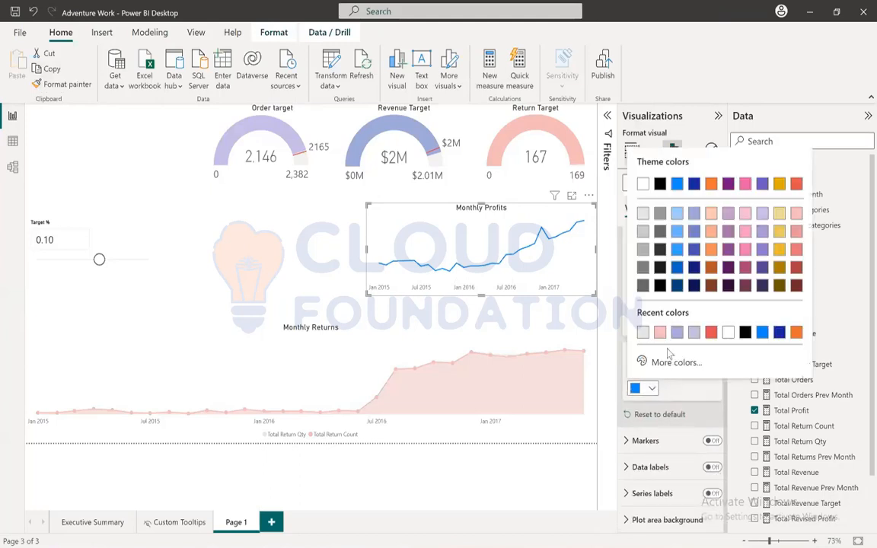
left_click(661, 216)
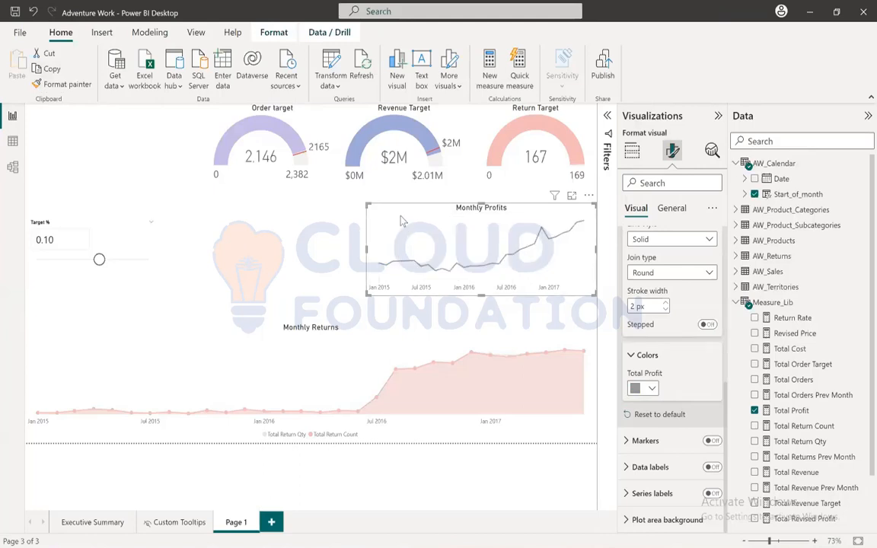
Duplicate the Monthly Profits chart and place the copy directly beside the original, on the side of the Target % slicer.
key("ctrl+c")
key("ctrl+v")
left_click_drag(426, 219, 217, 212)
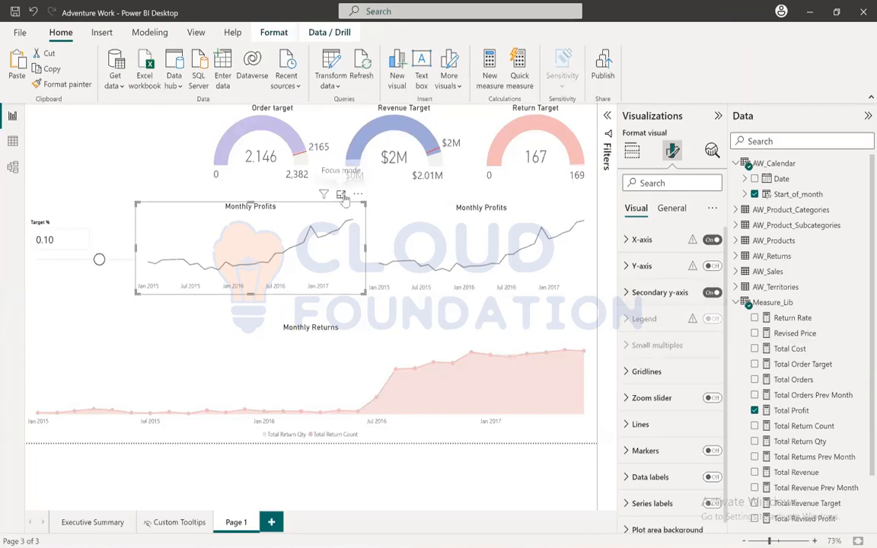
Narrow the Target % slicer so that it clears the duplicated Monthly Profits chart.
left_click(99, 262)
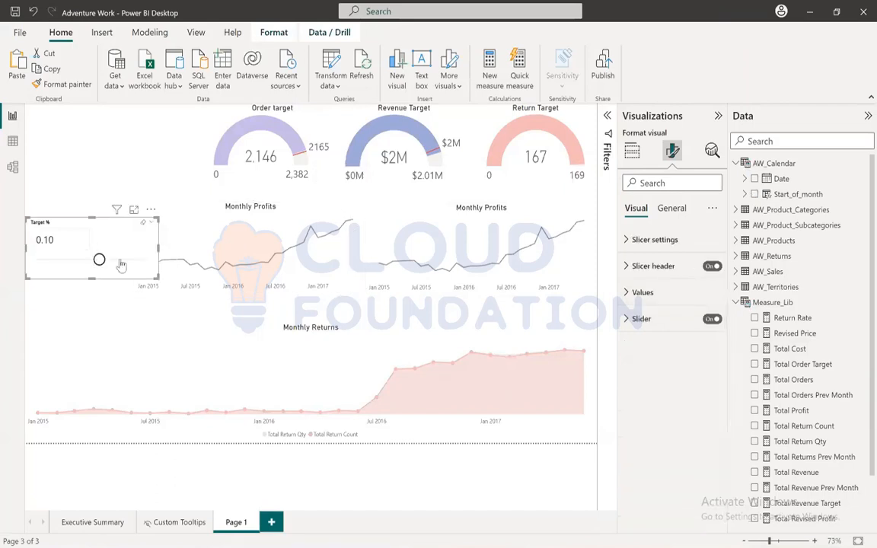
left_click(227, 210)
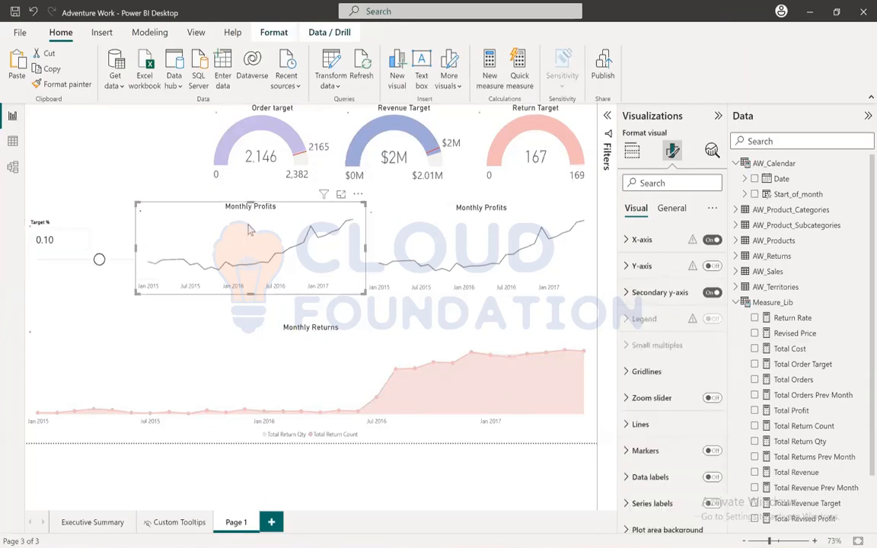
left_click(106, 235)
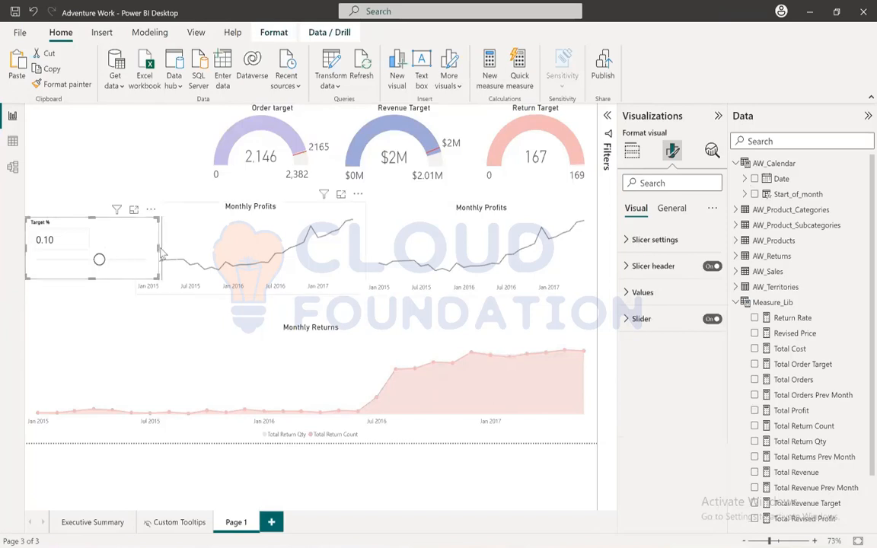
left_click(160, 254)
left_click(120, 236)
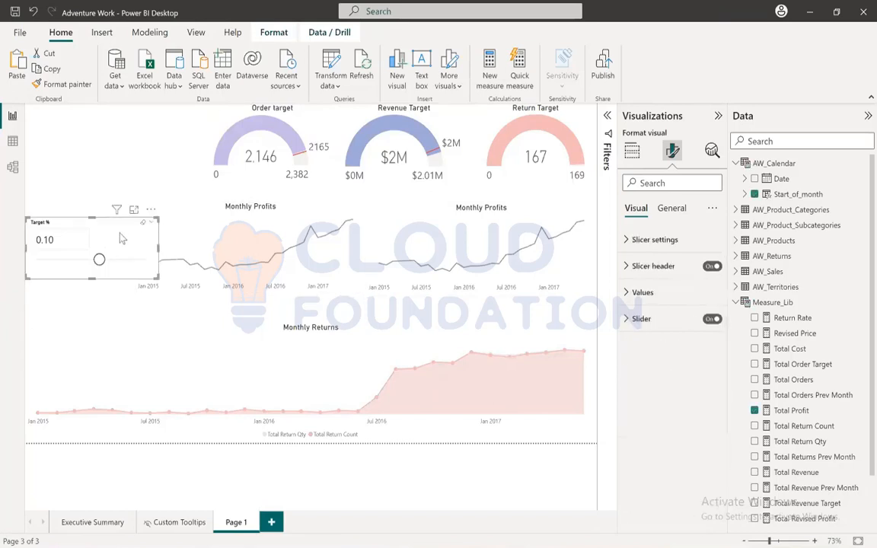
left_click_drag(156, 246, 126, 253)
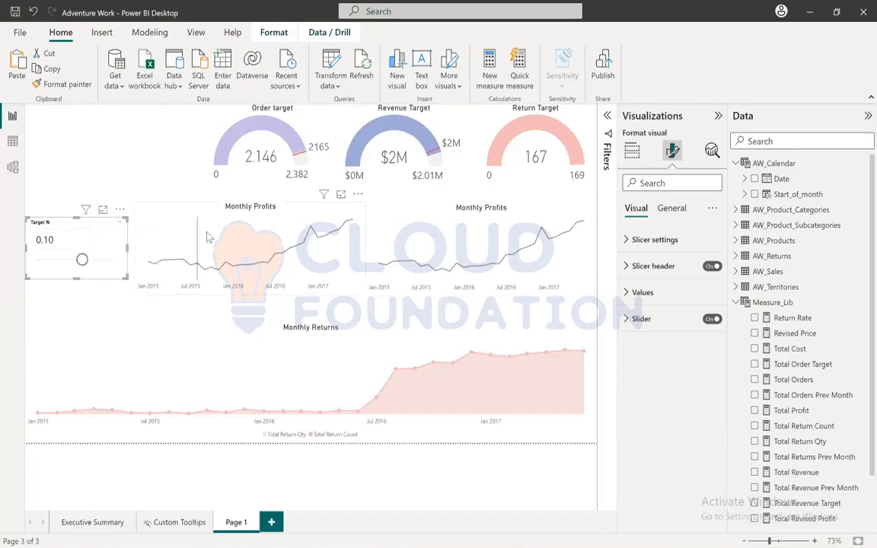
Review the formulas of the Total Profit, Total Revised Profit, Total Revised Revenue and Revised Price measures.
left_click(230, 243)
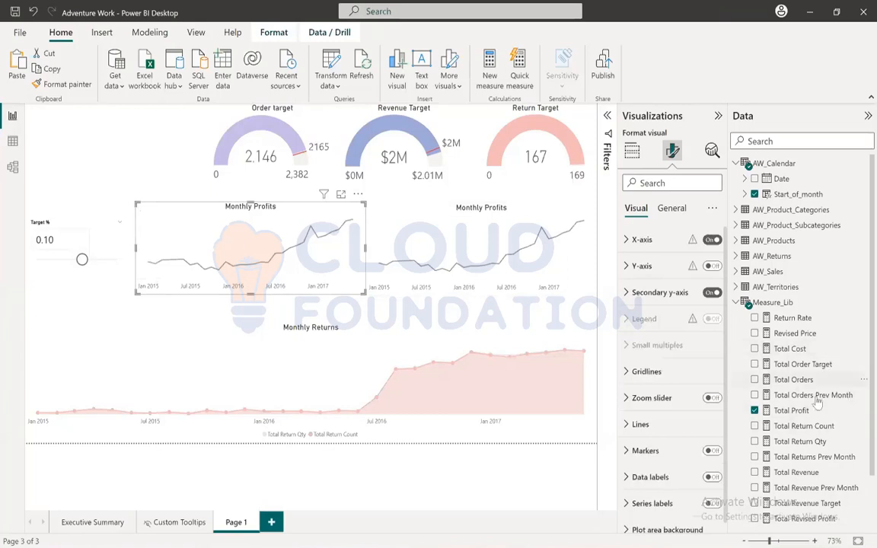
scroll(744, 415, "down", 2)
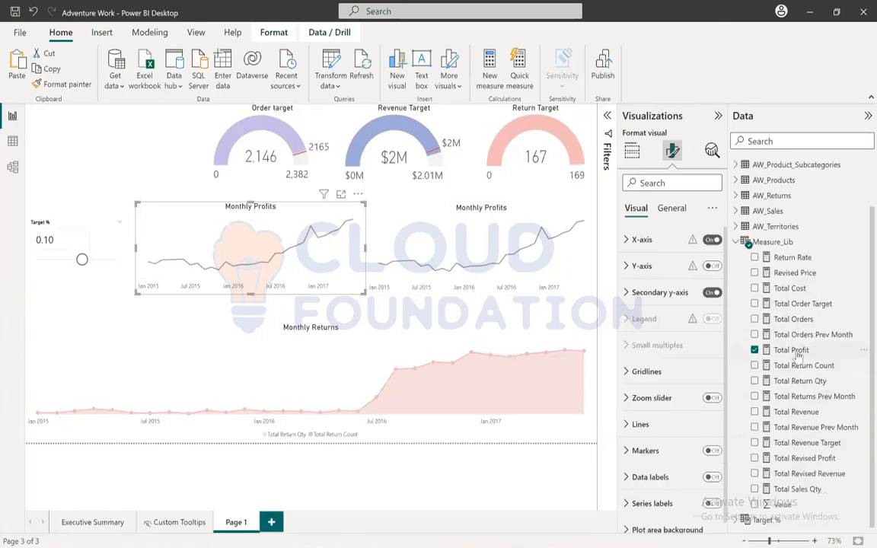
left_click(792, 351)
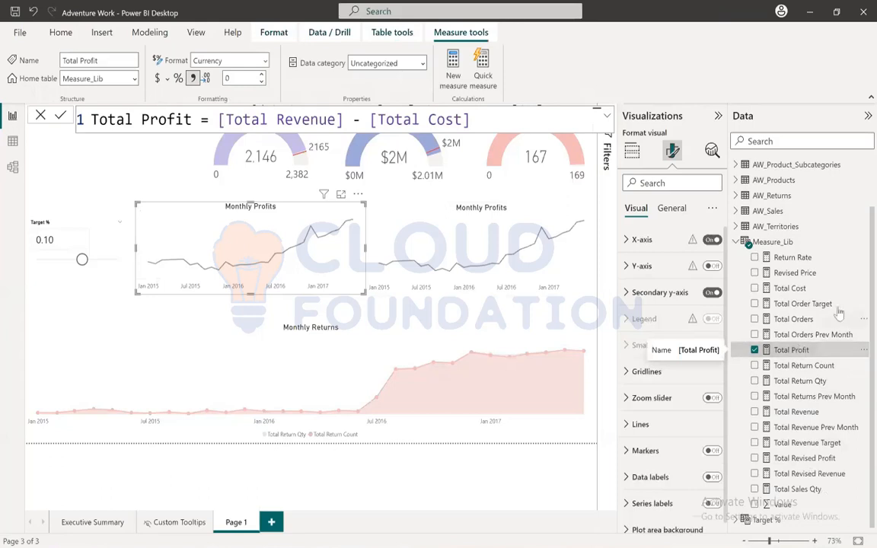
left_click(806, 459)
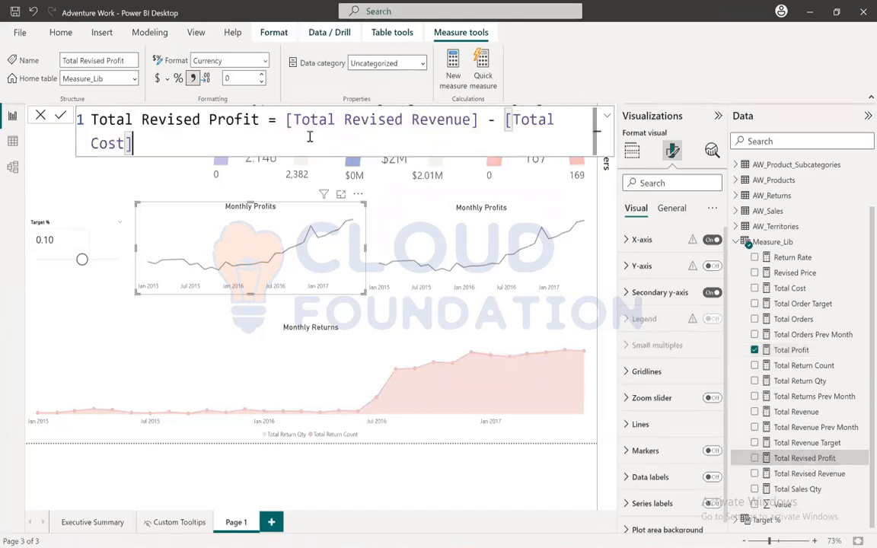
left_click_drag(299, 120, 476, 120)
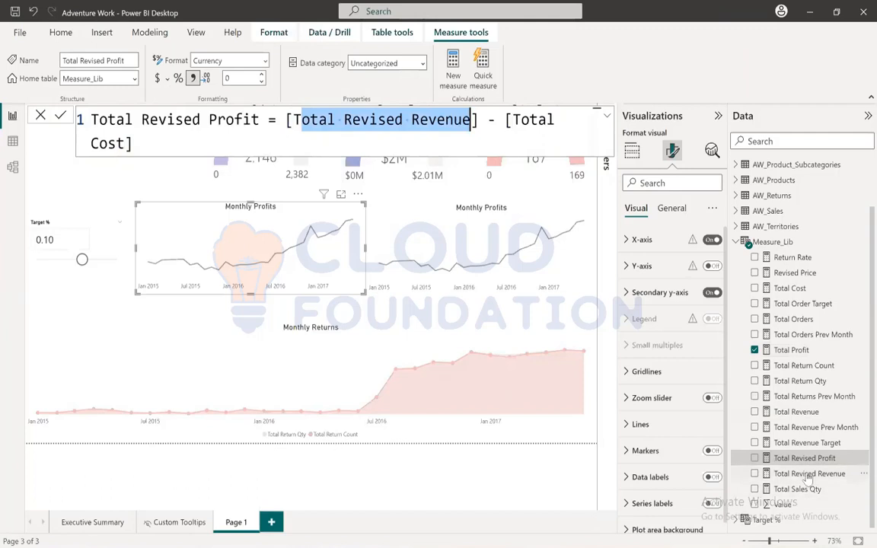
left_click(755, 474)
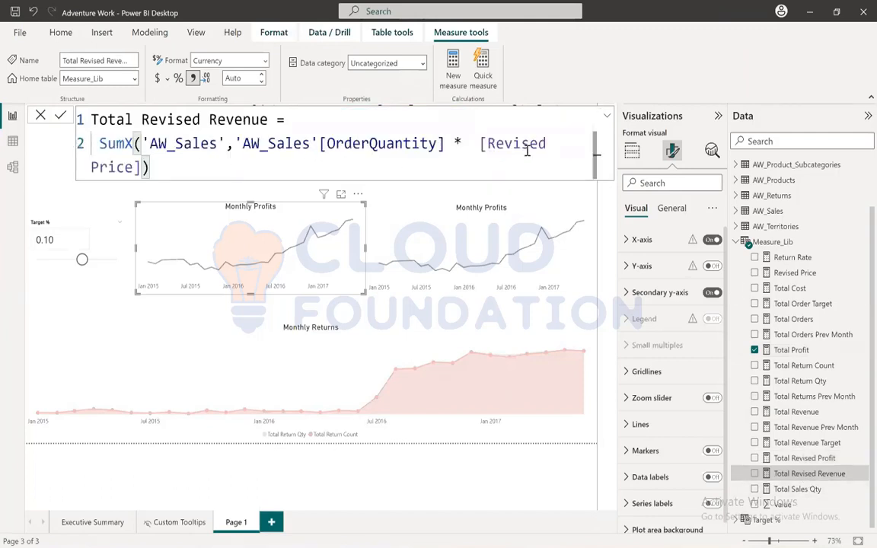
left_click(795, 272)
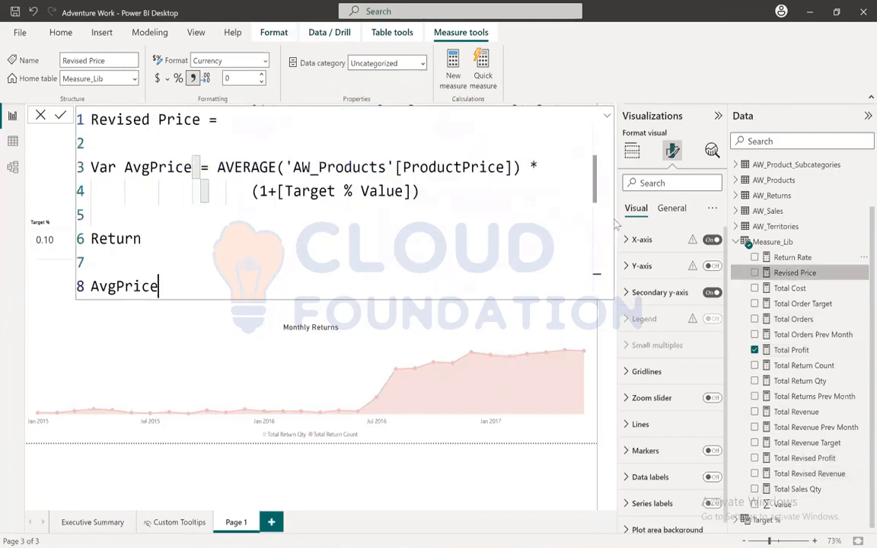
left_click_drag(417, 191, 82, 174)
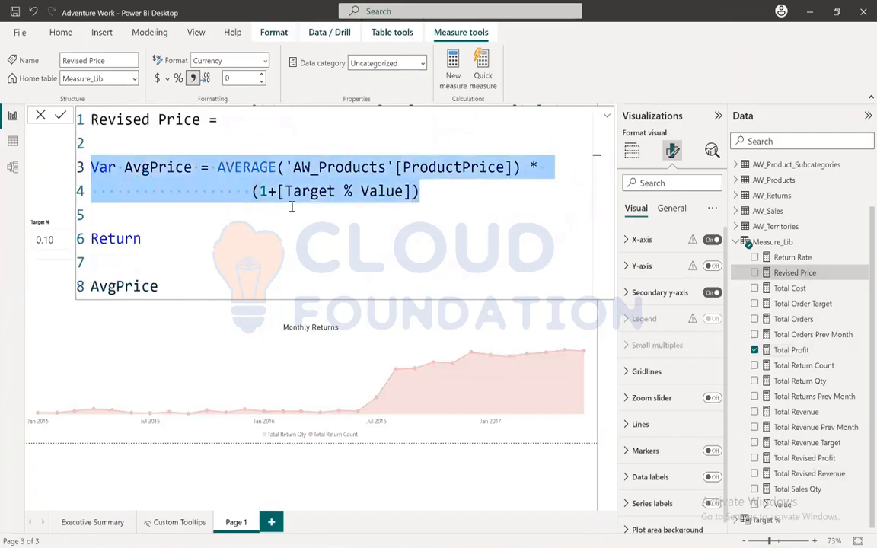
left_click(38, 118)
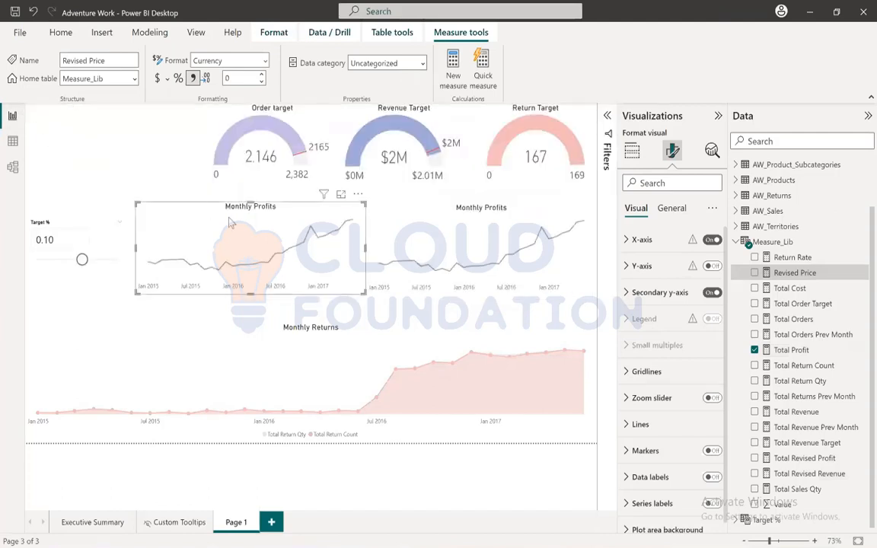
Add Total Revised Profit to the Y-axis of the duplicated Monthly Profits chart, beneath Total Profit.
left_click(805, 461)
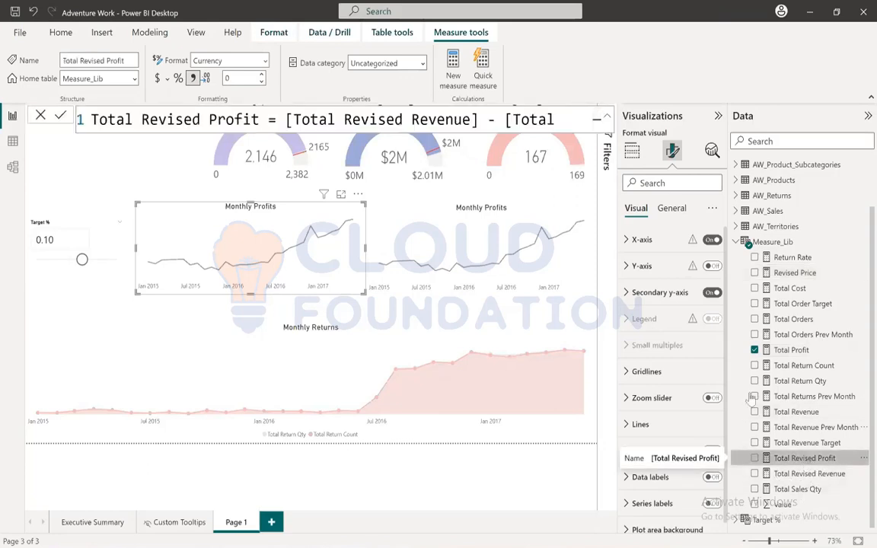
left_click(633, 152)
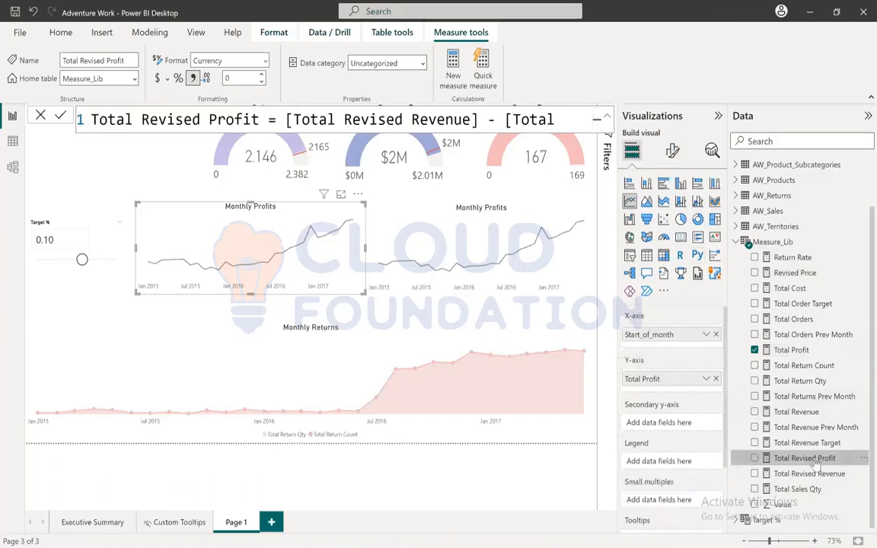
left_click_drag(810, 461, 667, 393)
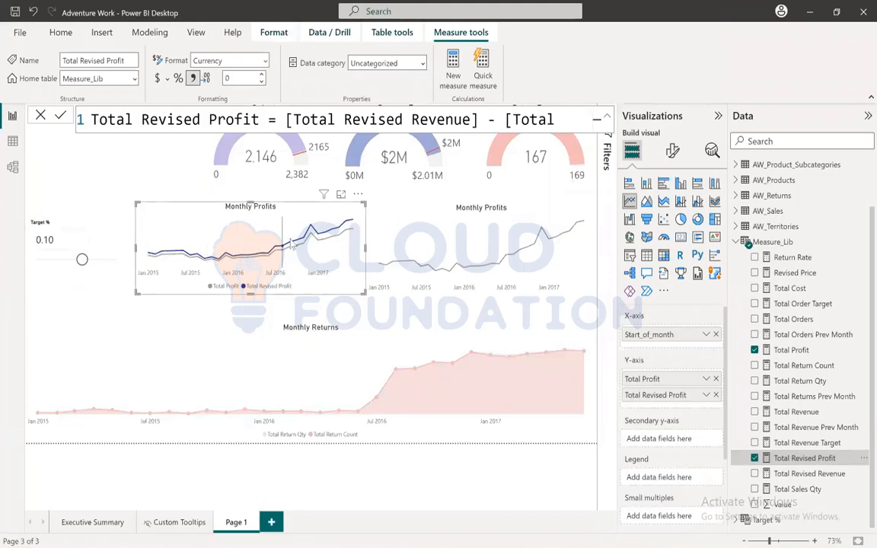
Set the Total Revised Profit line in the duplicated Monthly Profits chart to the Dotted line style.
left_click(673, 151)
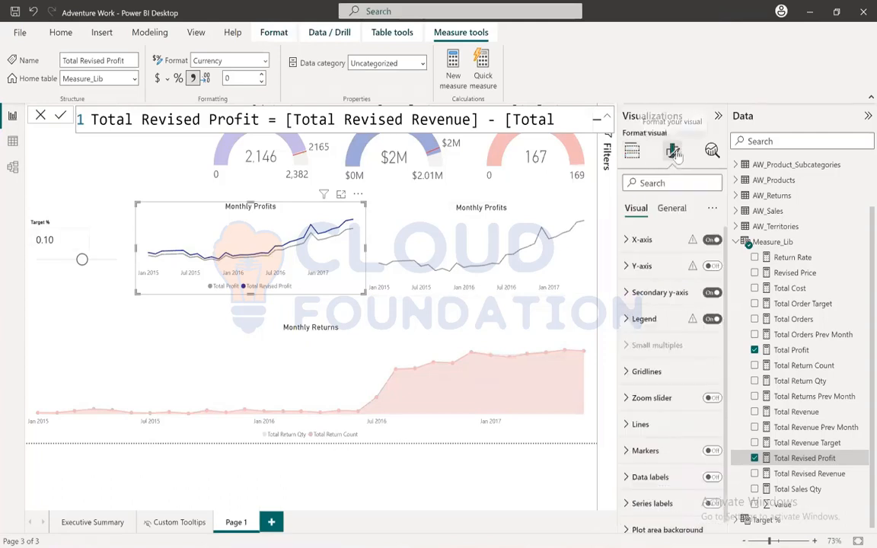
left_click(644, 424)
scroll(674, 358, "down", 5)
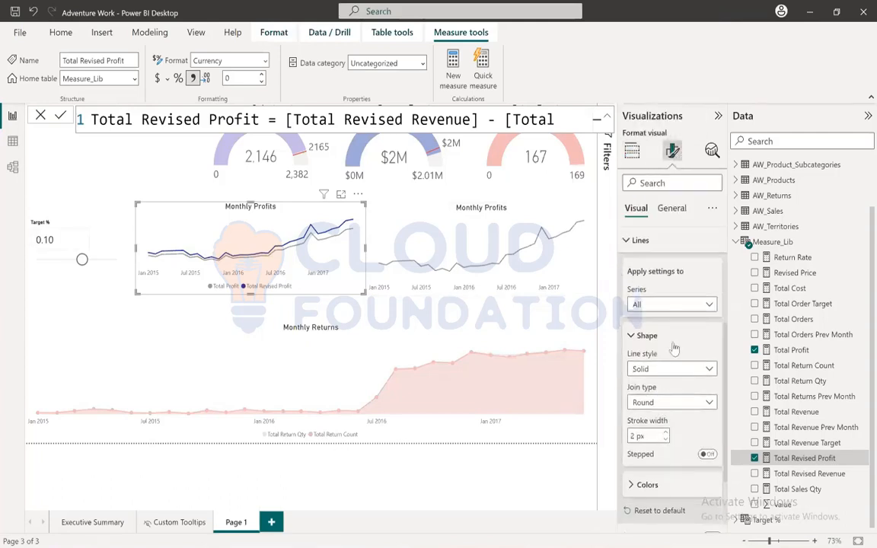
left_click(665, 306)
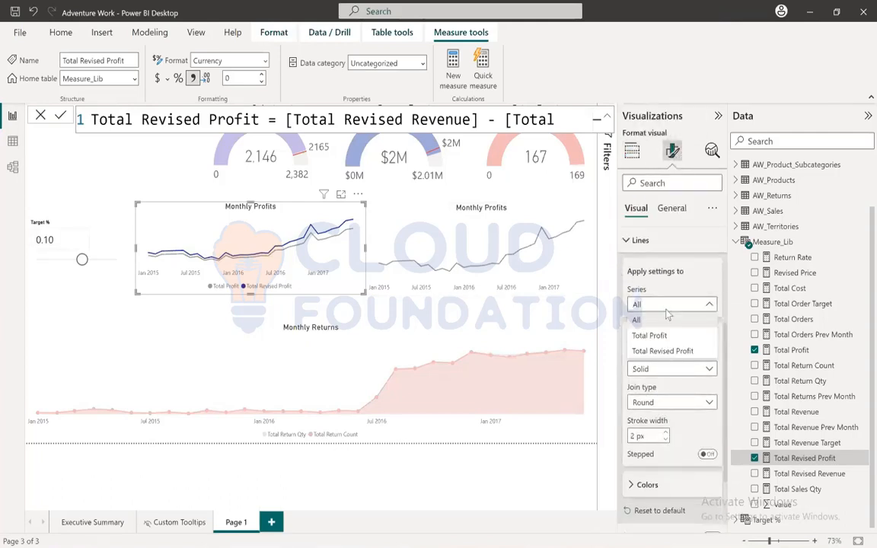
left_click(661, 351)
left_click(661, 372)
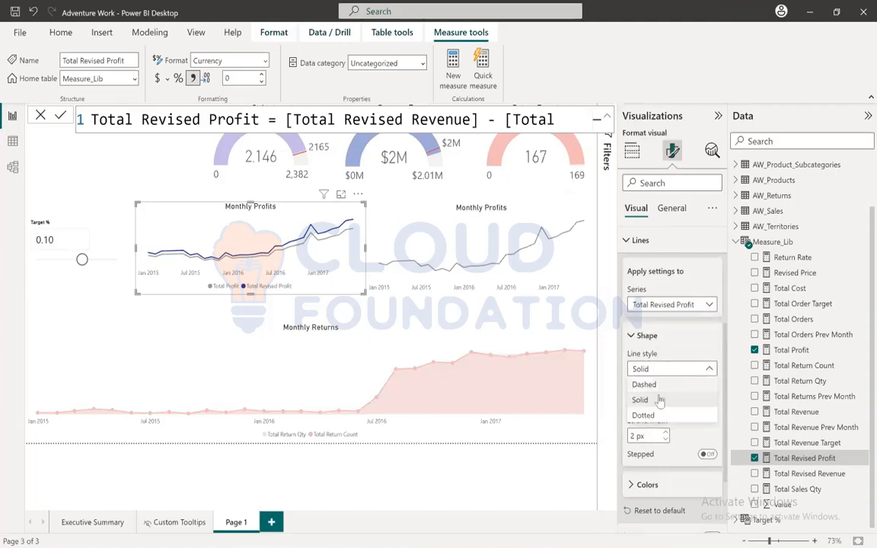
left_click(658, 415)
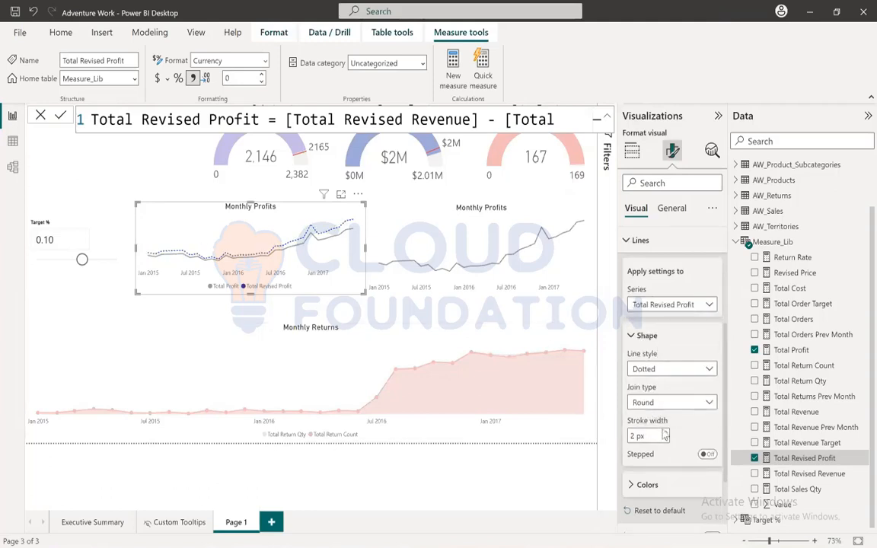
Color the Total Revised Profit line with the red from the recent colors.
left_click(630, 336)
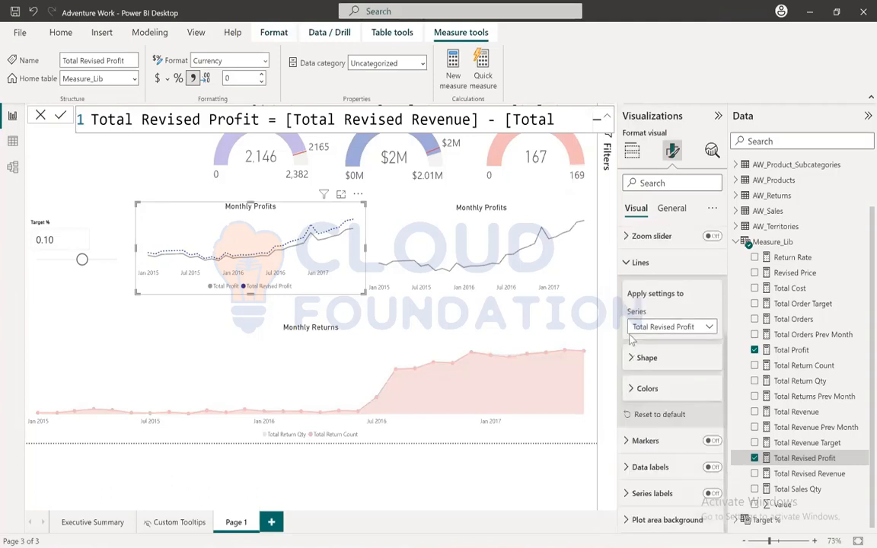
left_click(653, 393)
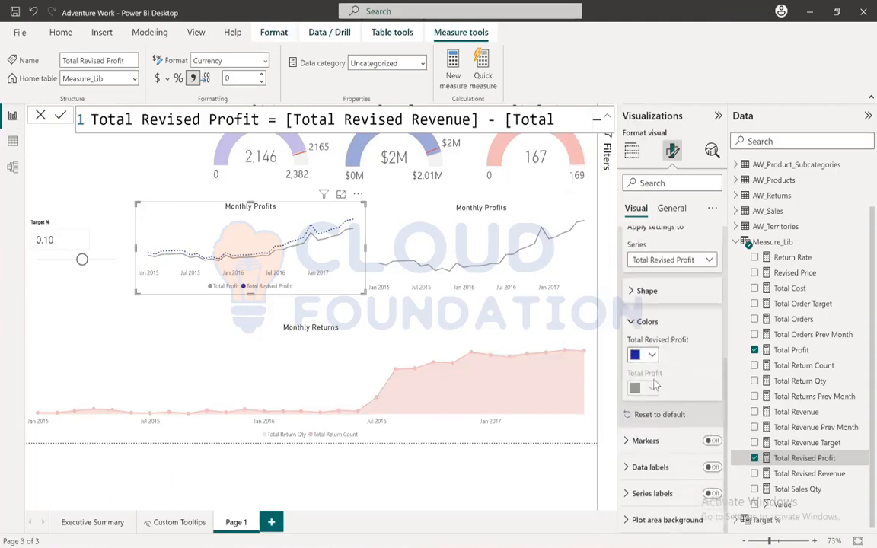
left_click(650, 358)
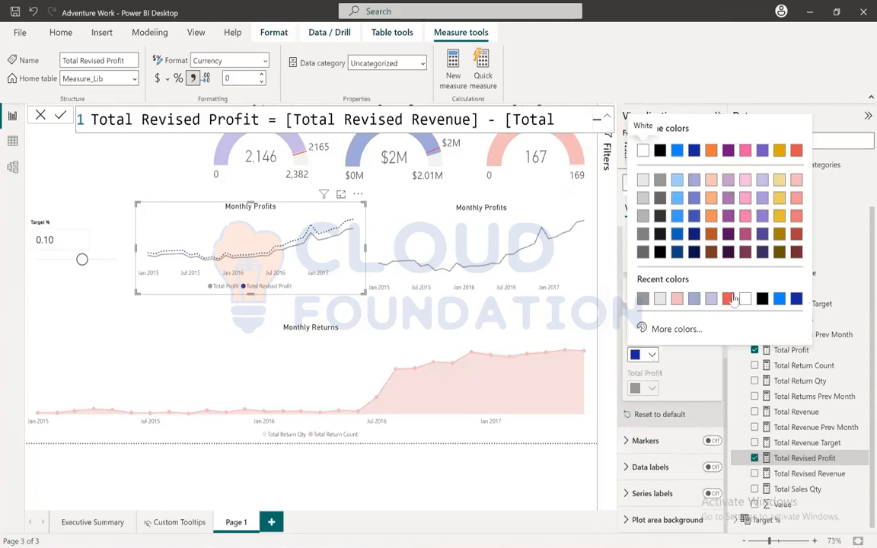
left_click(729, 299)
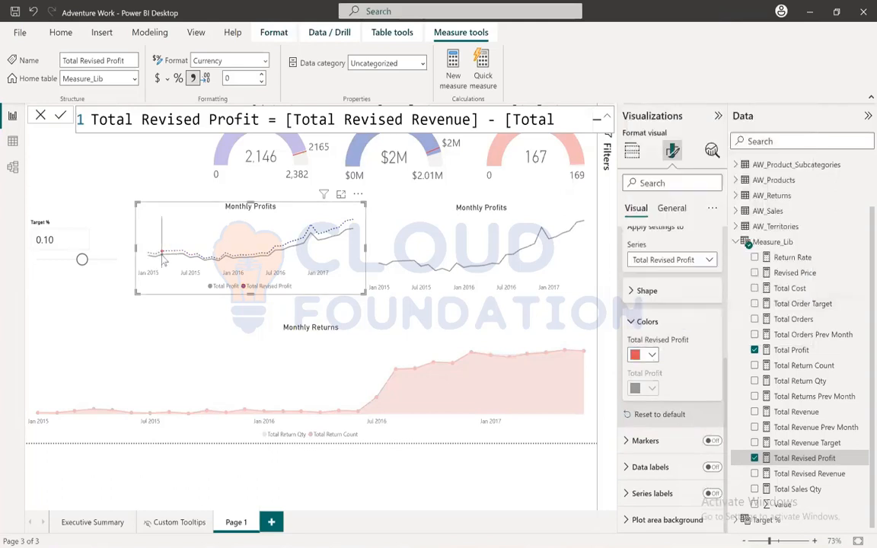
Set the Target % slicer to 0.30 and examine how the two profit lines in the duplicated chart compare.
mouse_move(151, 259)
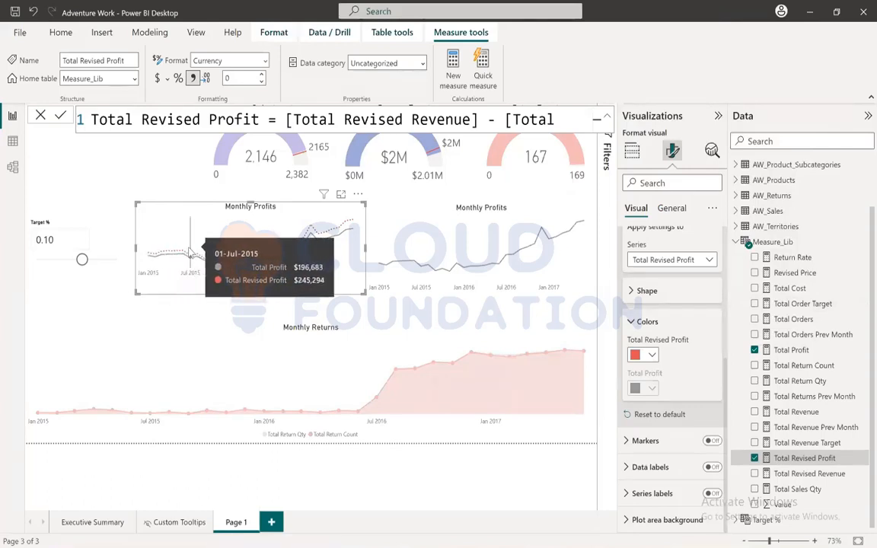
left_click_drag(83, 262, 91, 263)
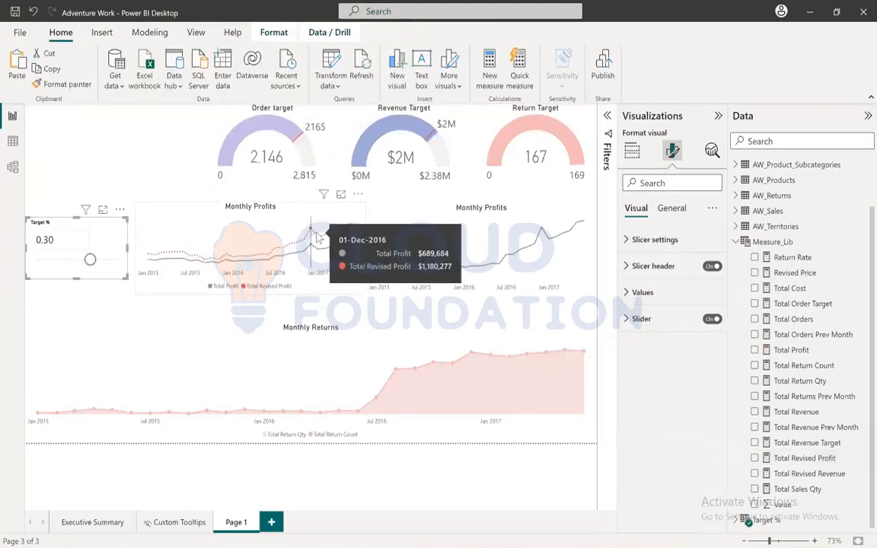
left_click(147, 259)
left_click(32, 110)
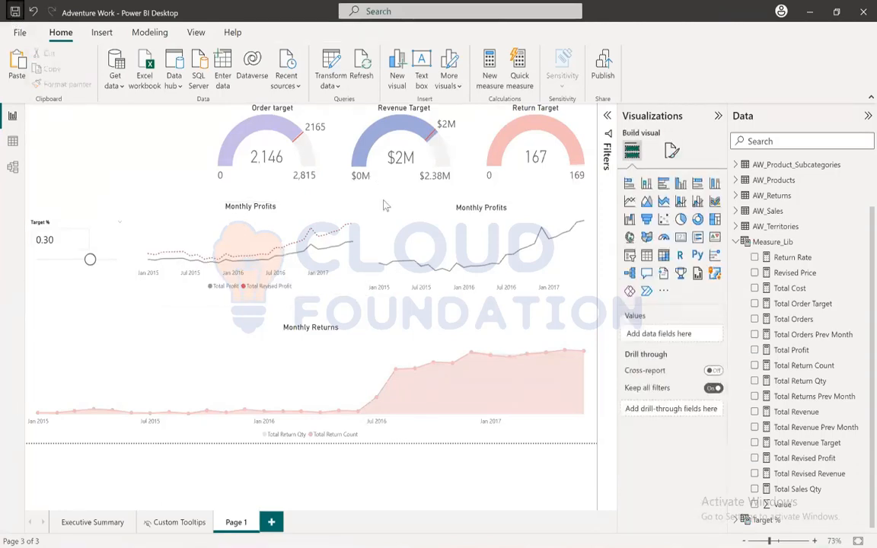
Examine the original and the duplicated Monthly Profits charts one after the other in focus mode, returning to the report each time.
left_click(395, 221)
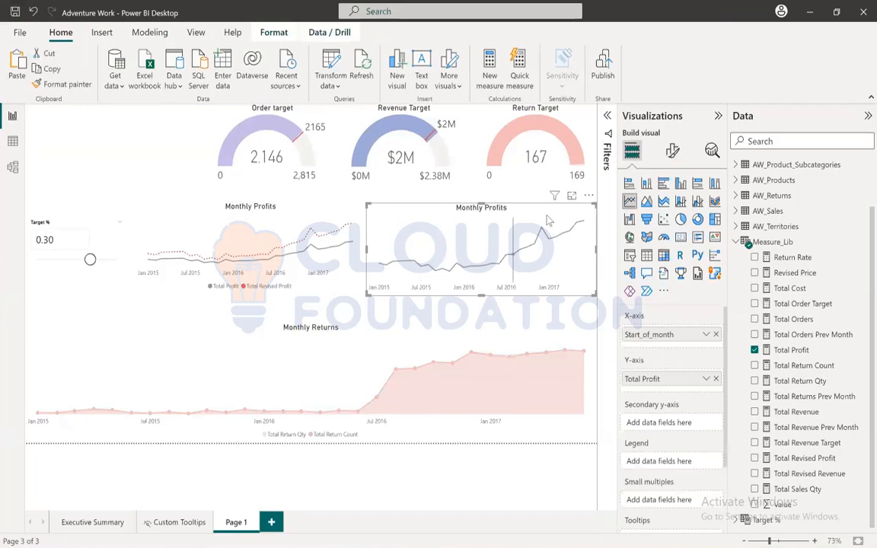
left_click(572, 196)
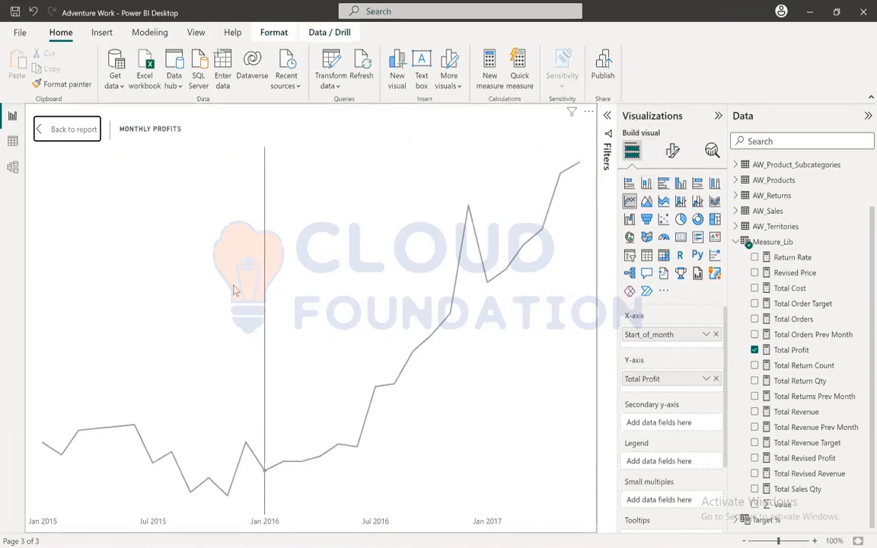
left_click(82, 130)
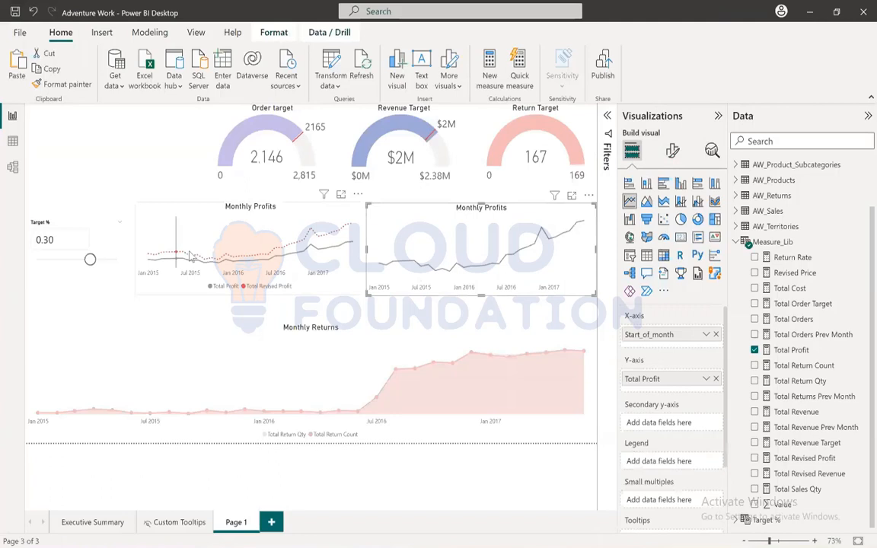
left_click(230, 232)
left_click(340, 195)
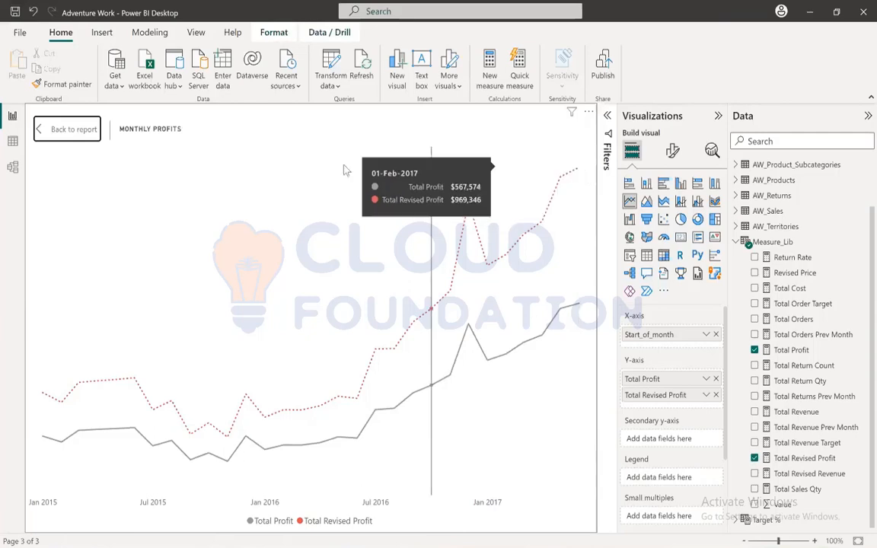
left_click(41, 129)
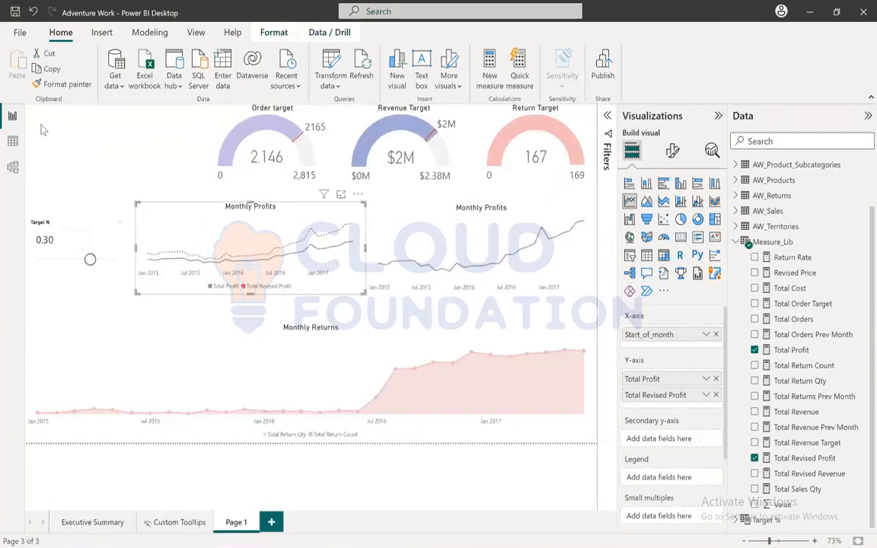
Open the original Monthly Profits chart in focus mode and bring up its analytics options.
left_click(447, 221)
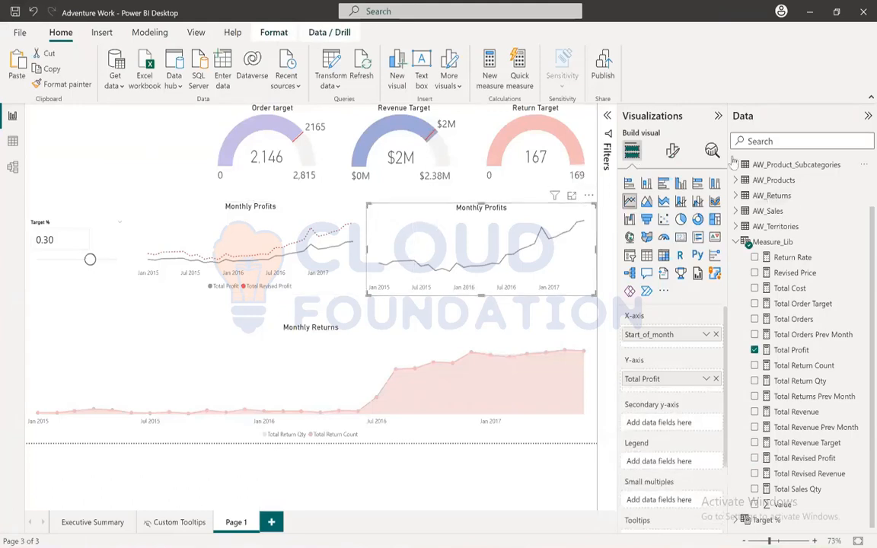
left_click(571, 196)
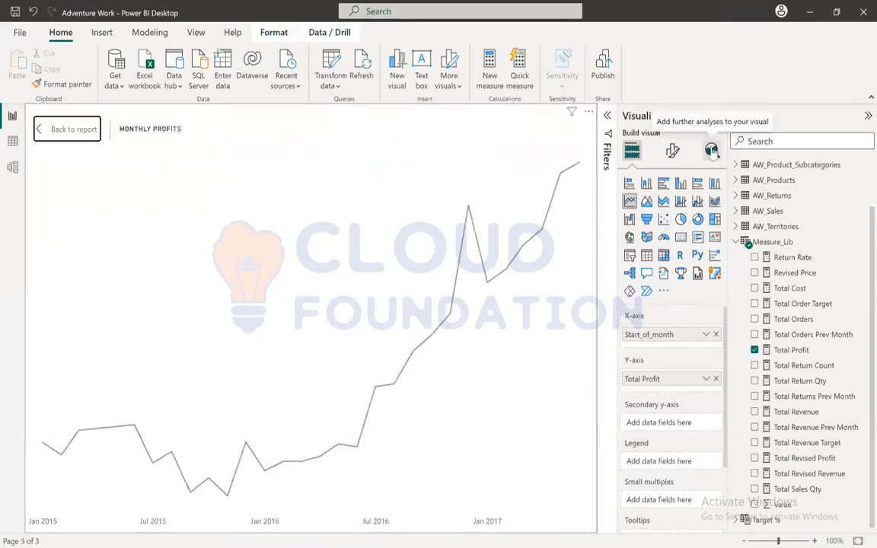
left_click(672, 151)
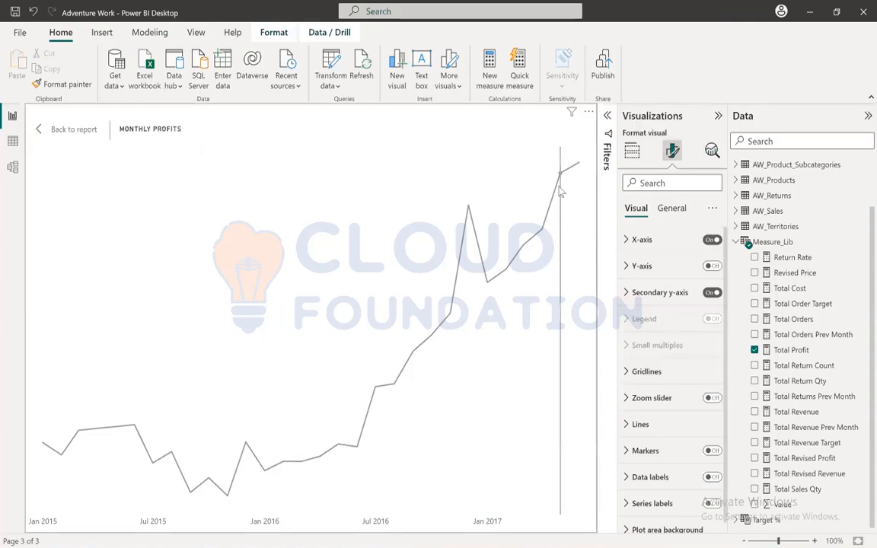
left_click(711, 151)
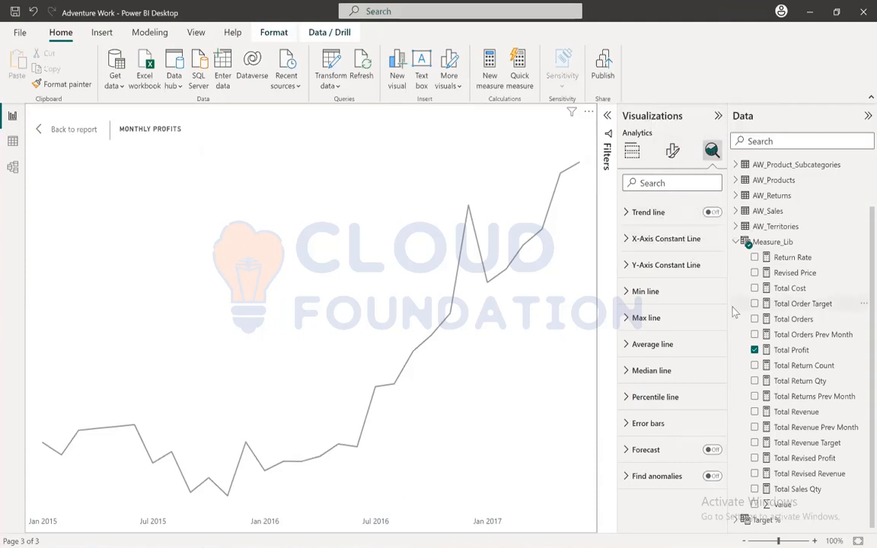
Try a trend line on the Monthly Profits chart and look into the Min line settings.
left_click(712, 211)
left_click(712, 211)
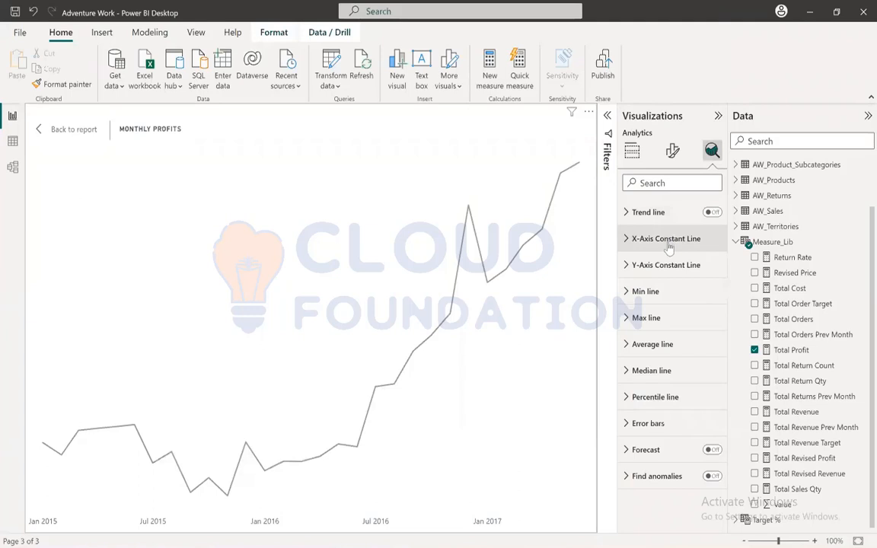
left_click(670, 292)
left_click(678, 294)
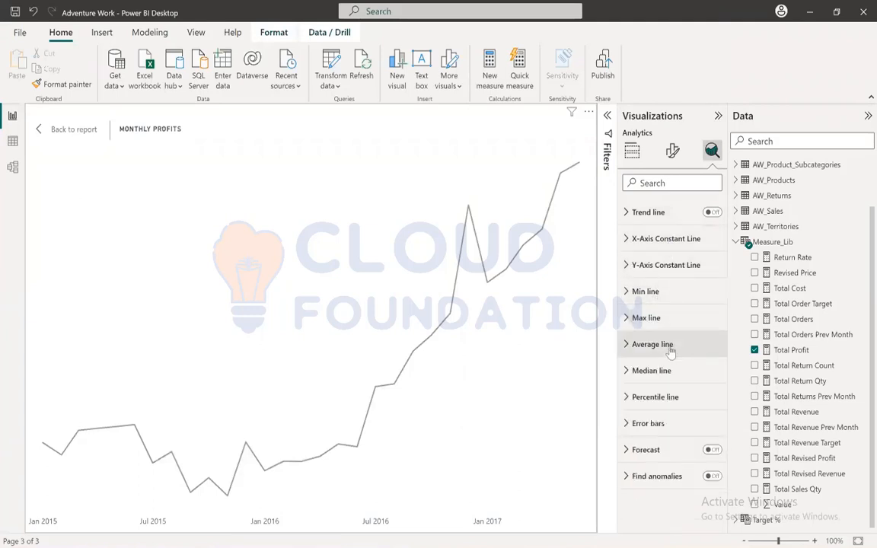
Try an average line on the Monthly Profits chart and remove it again.
left_click(664, 344)
left_click(646, 392)
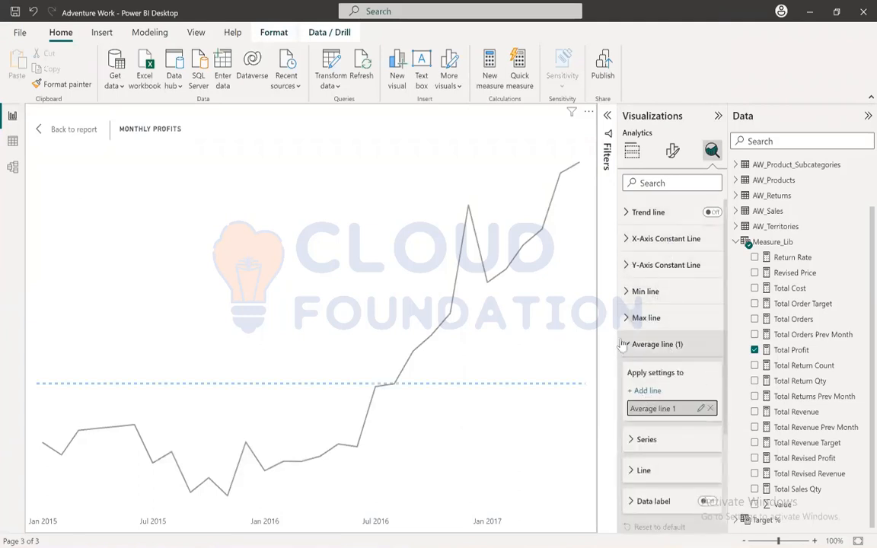
left_click(702, 409)
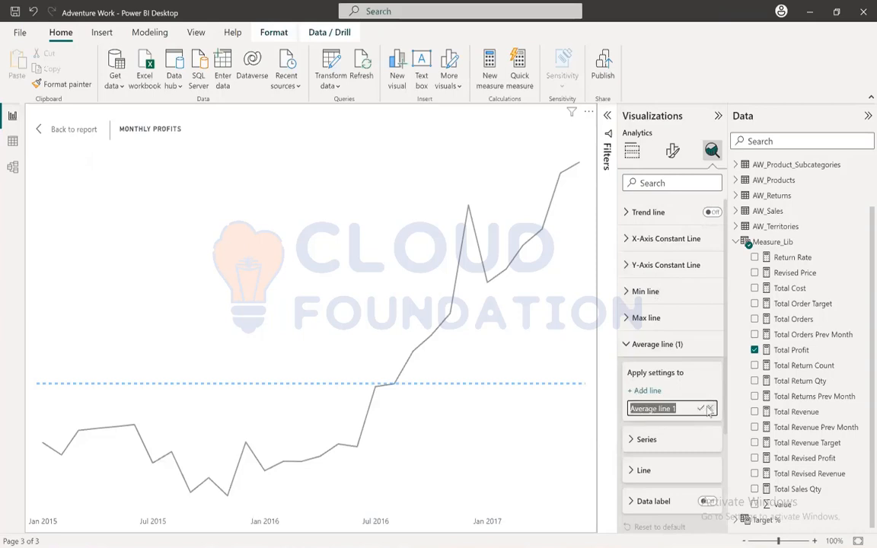
left_click(709, 409)
left_click(709, 410)
left_click(642, 346)
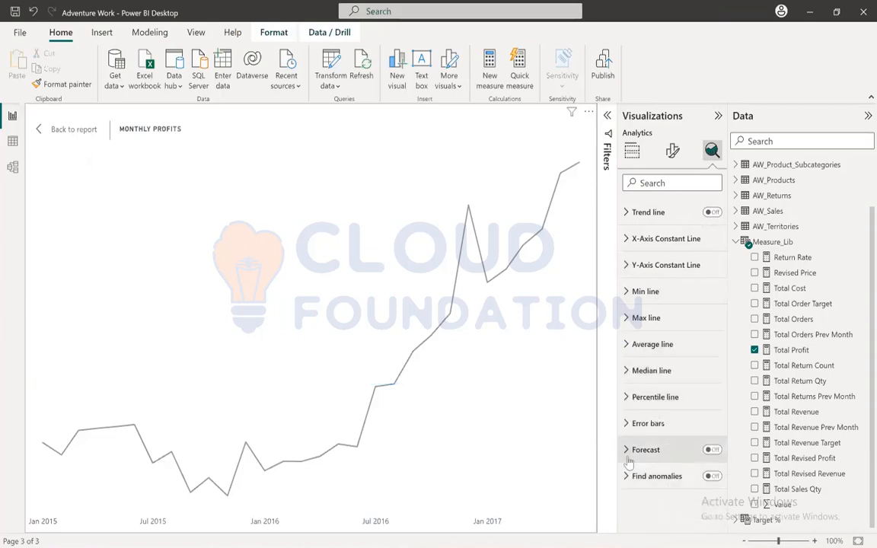
Turn on the forecast for the Monthly Profits chart.
left_click(662, 456)
scroll(663, 455, "down", 3)
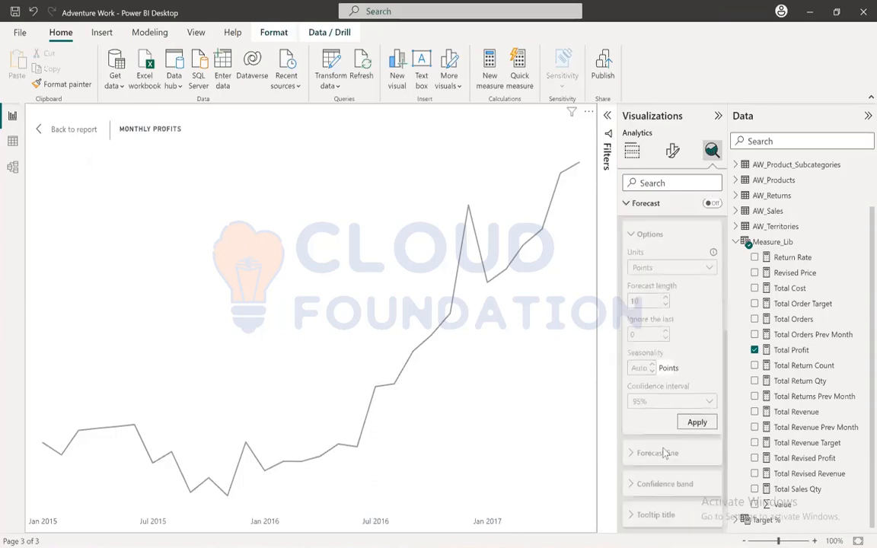
scroll(711, 295, "up", 1)
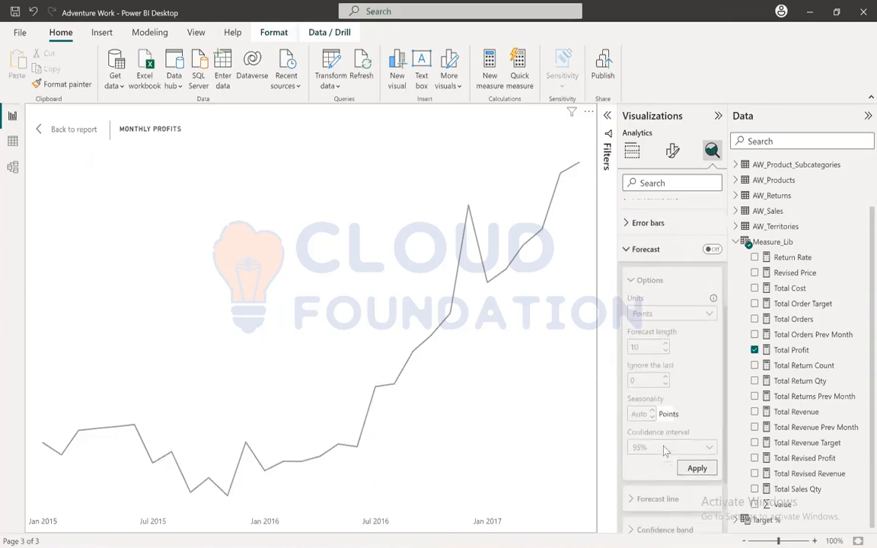
left_click(711, 249)
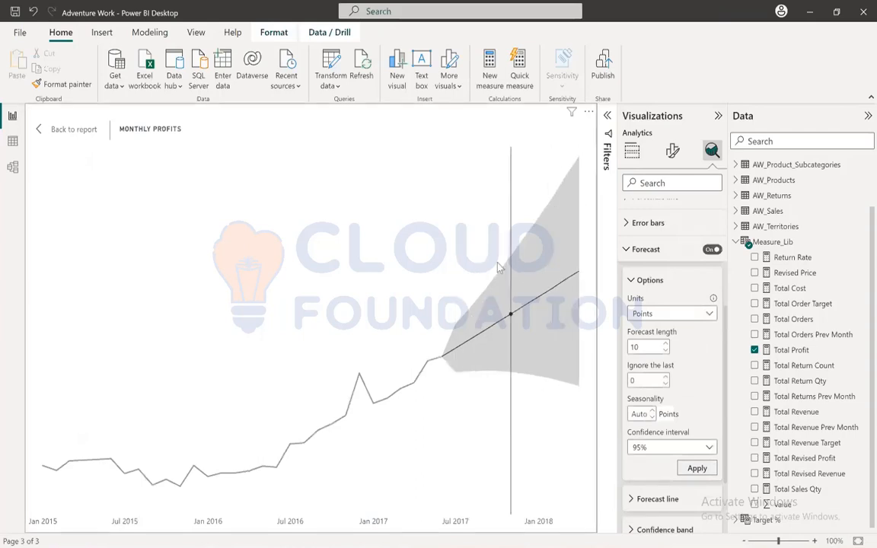
Set the forecast length to 3 points, keep the 95% confidence interval and apply the forecast options.
double_click(642, 347)
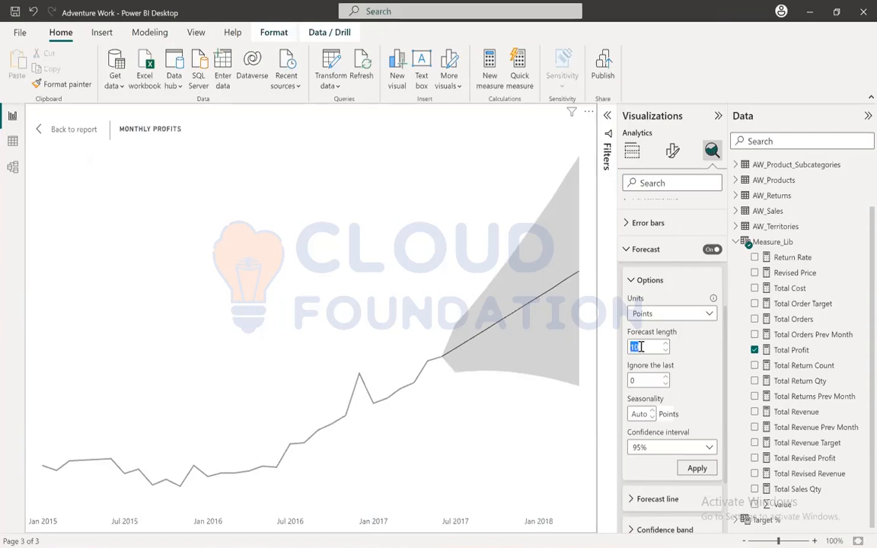
type("3")
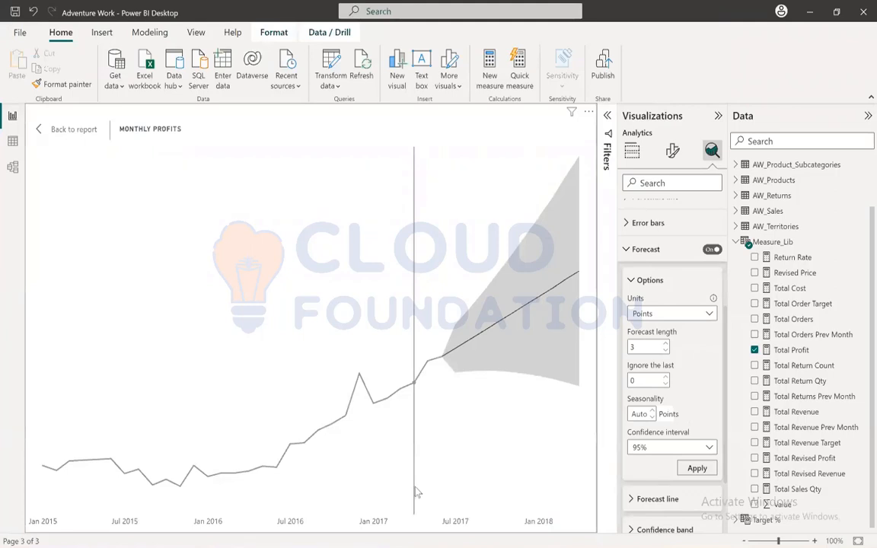
mouse_move(447, 363)
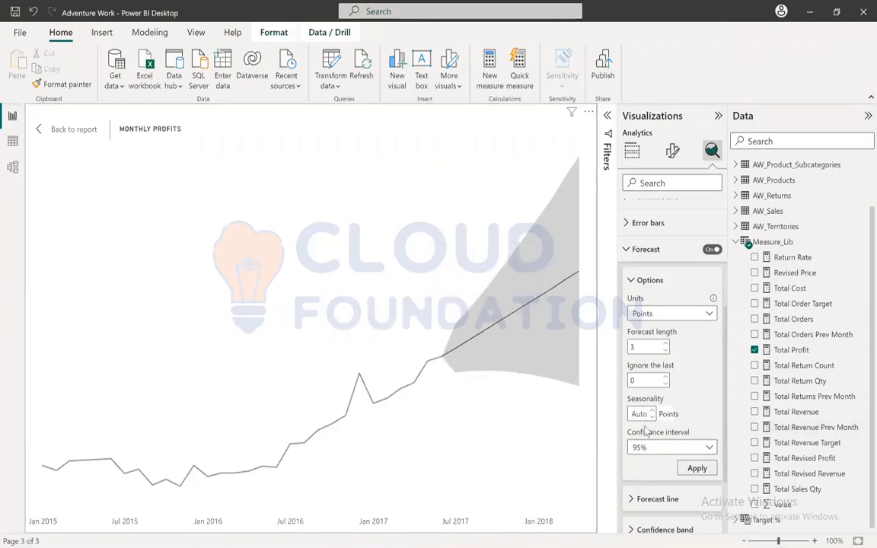
left_click(649, 450)
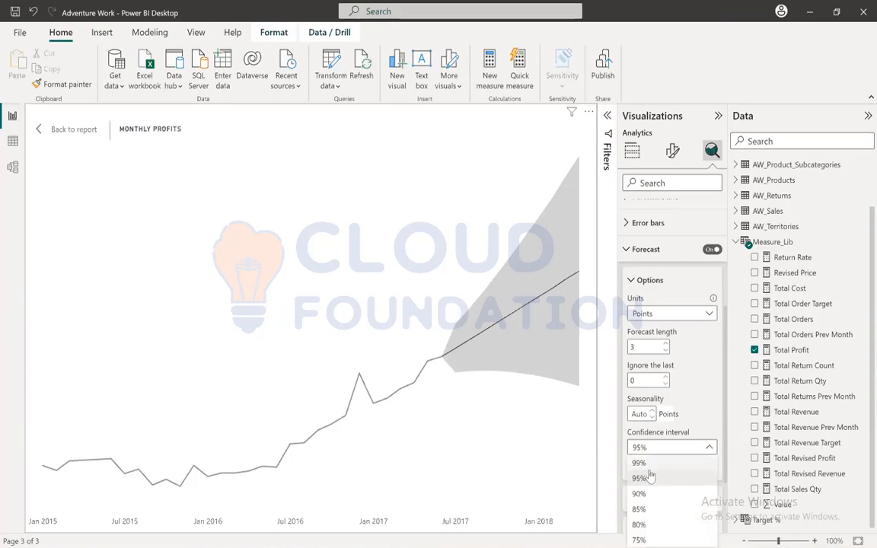
left_click(690, 448)
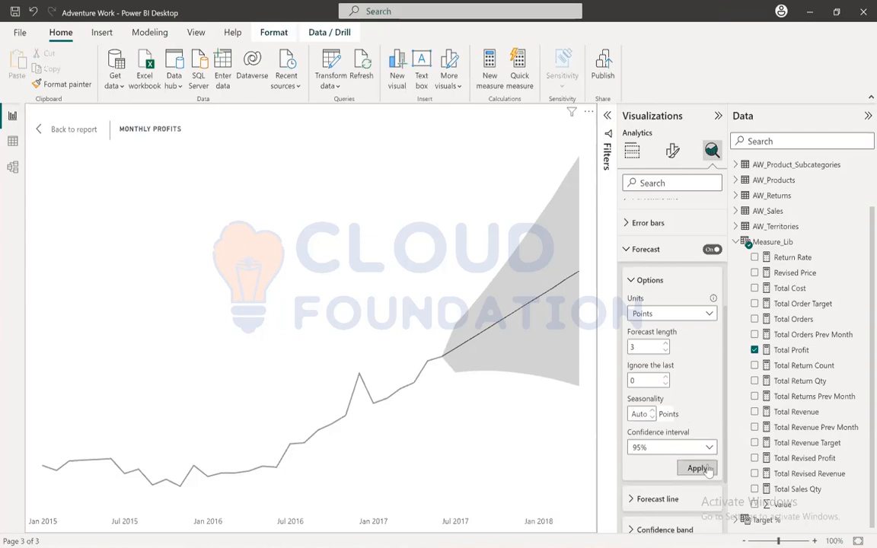
left_click(707, 470)
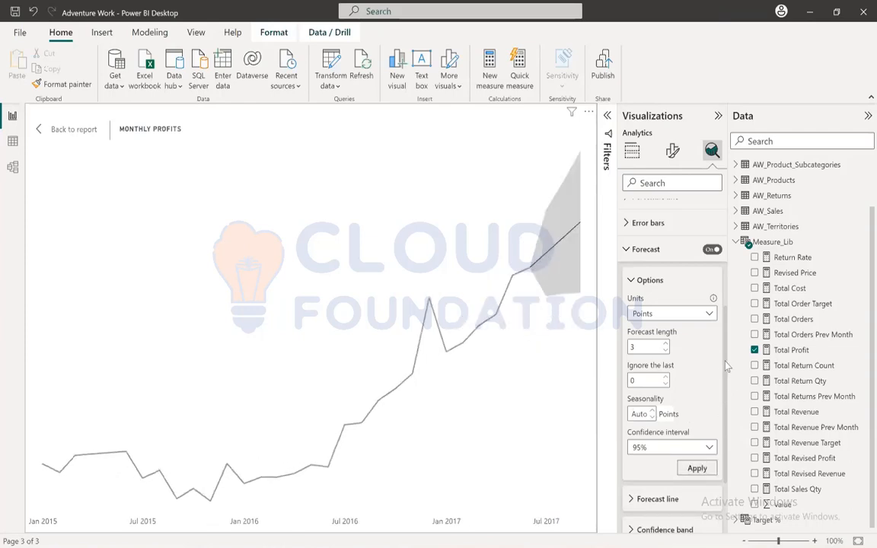
Review the forecast options and forecast values, and apply a seasonality of 3 points.
scroll(726, 365, "up", 3)
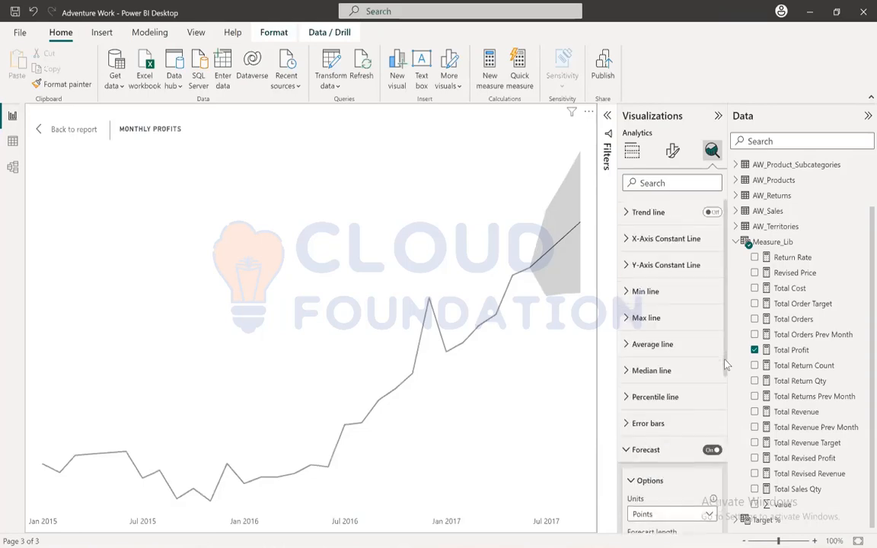
scroll(726, 365, "down", 5)
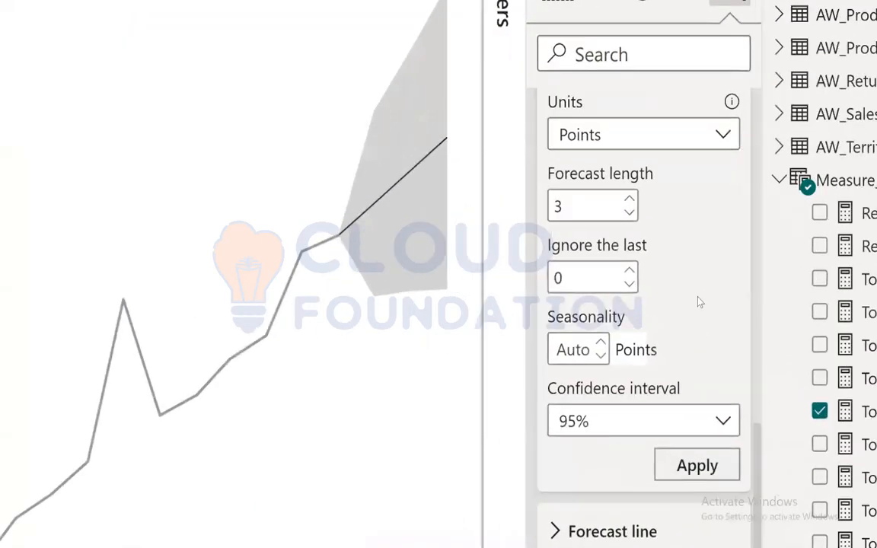
scroll(699, 301, "up", 2)
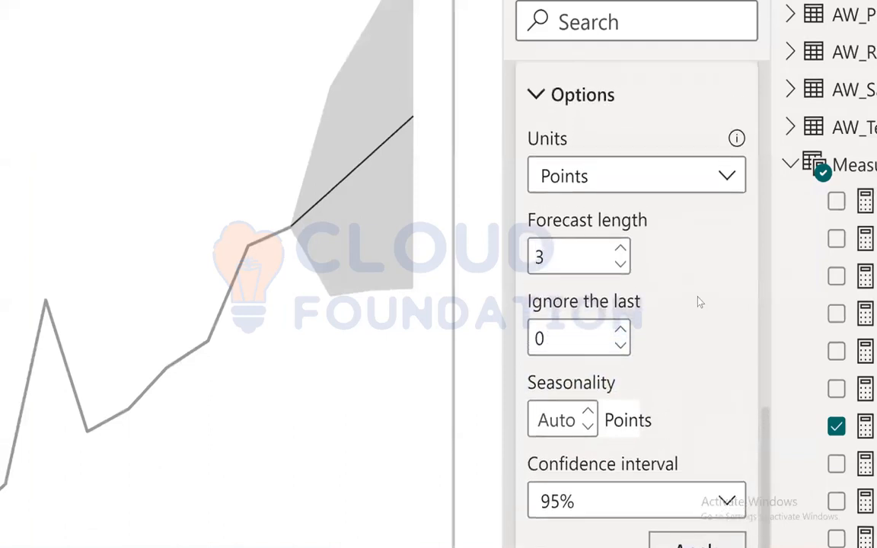
scroll(699, 302, "down", 1)
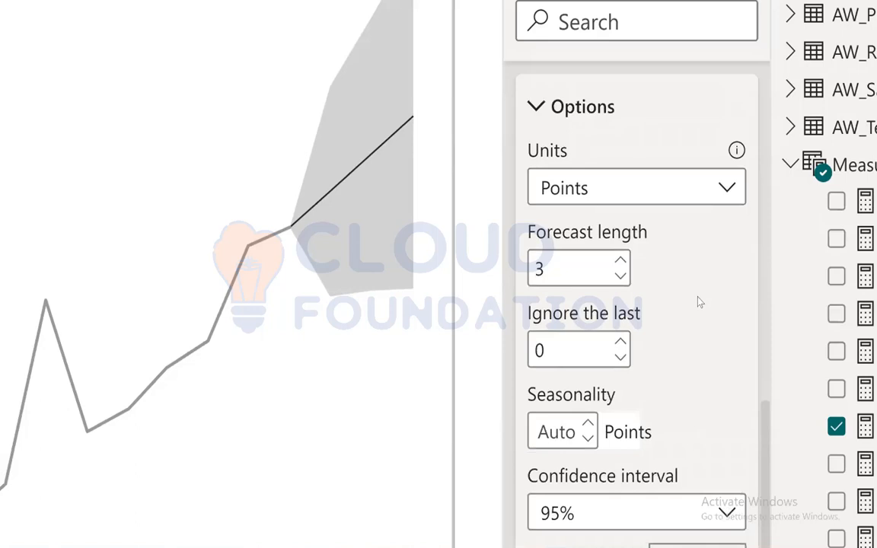
mouse_move(302, 240)
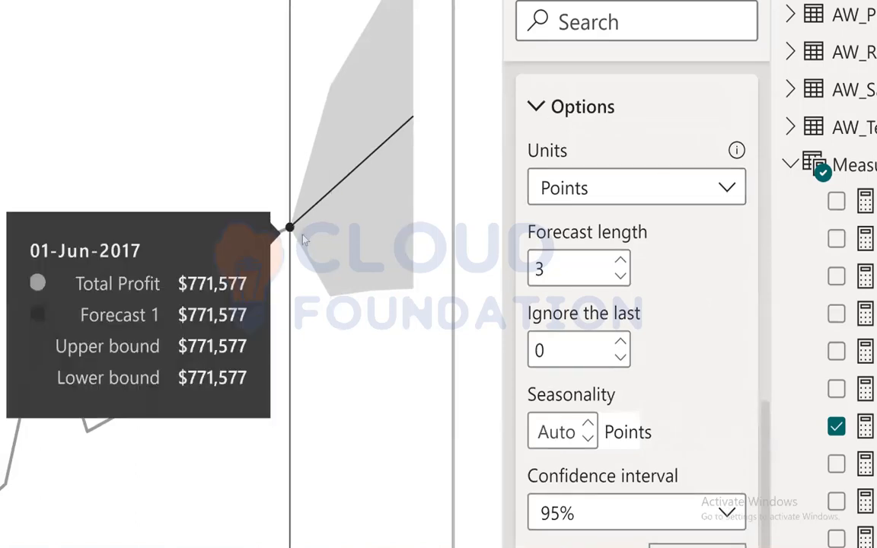
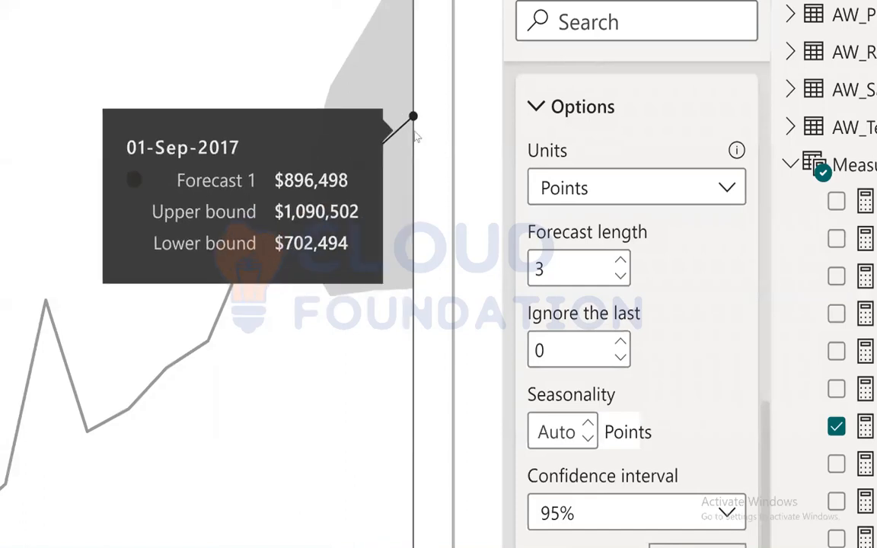
left_click(562, 432)
type("3")
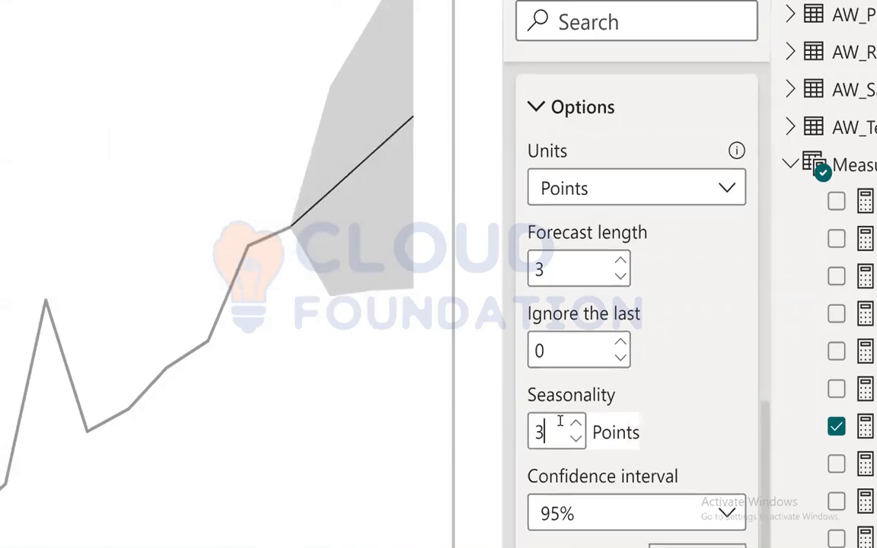
scroll(666, 409, "down", 1)
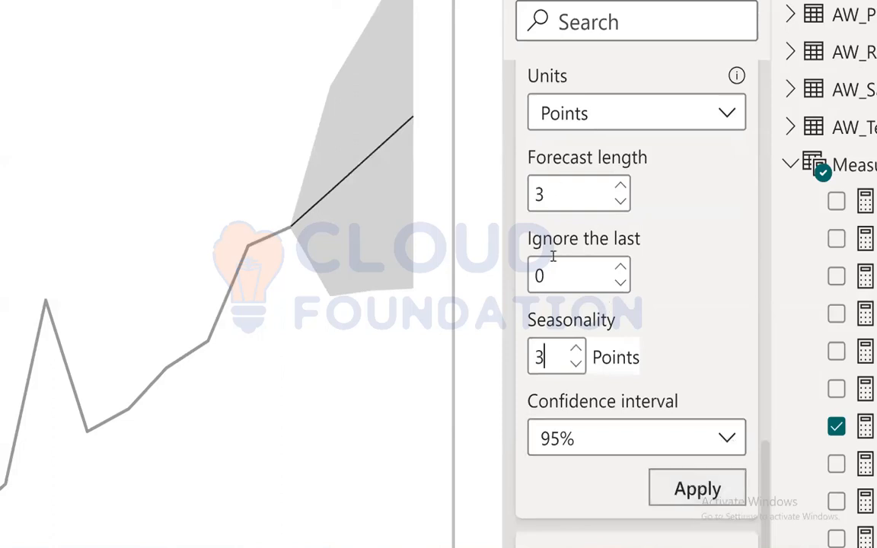
left_click(696, 489)
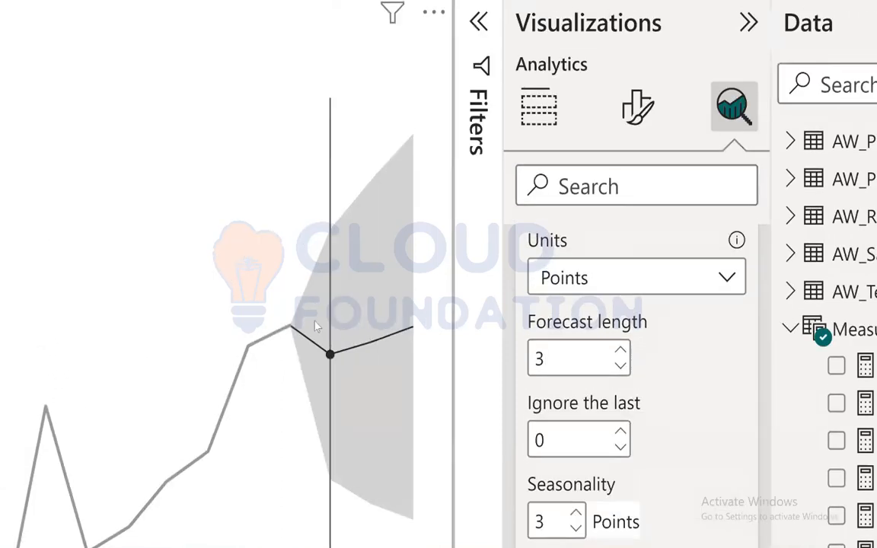
Apply a 99% confidence interval to the forecast and examine the confidence band.
mouse_move(300, 162)
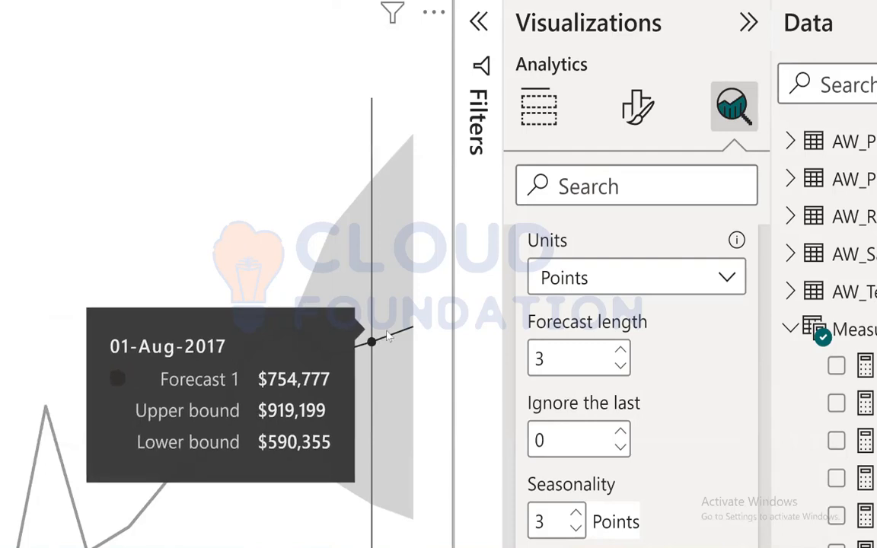
left_click(600, 450)
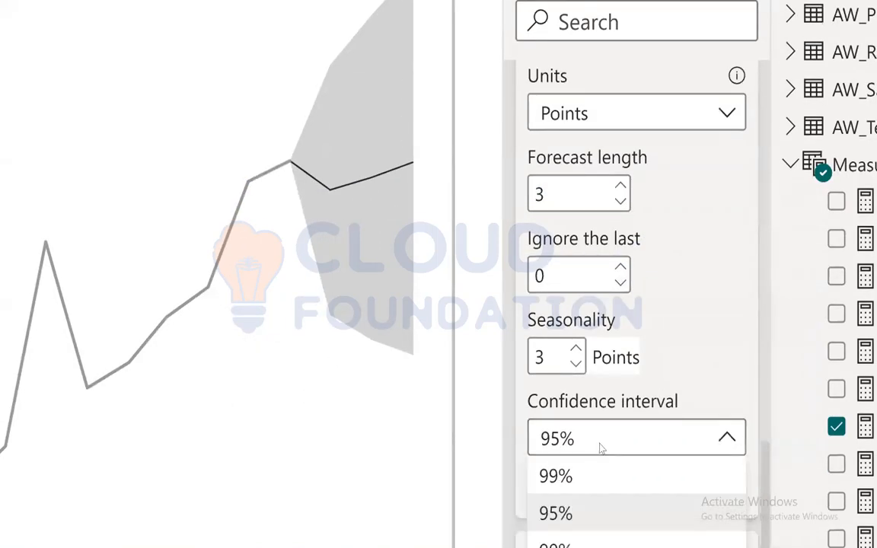
left_click(556, 476)
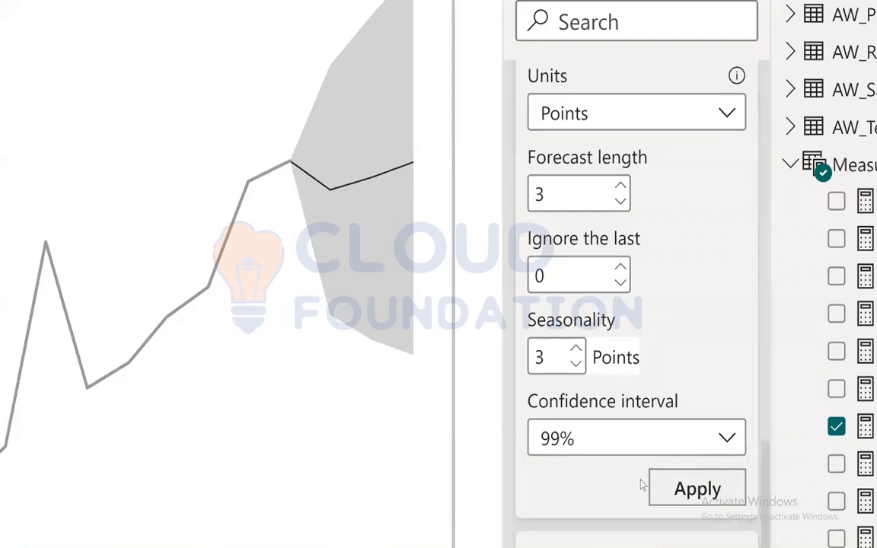
left_click(699, 490)
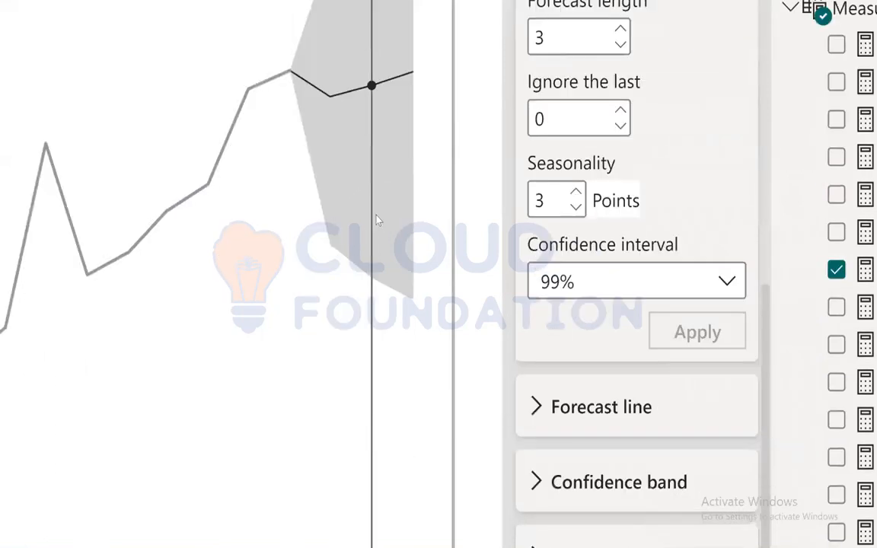
mouse_move(376, 219)
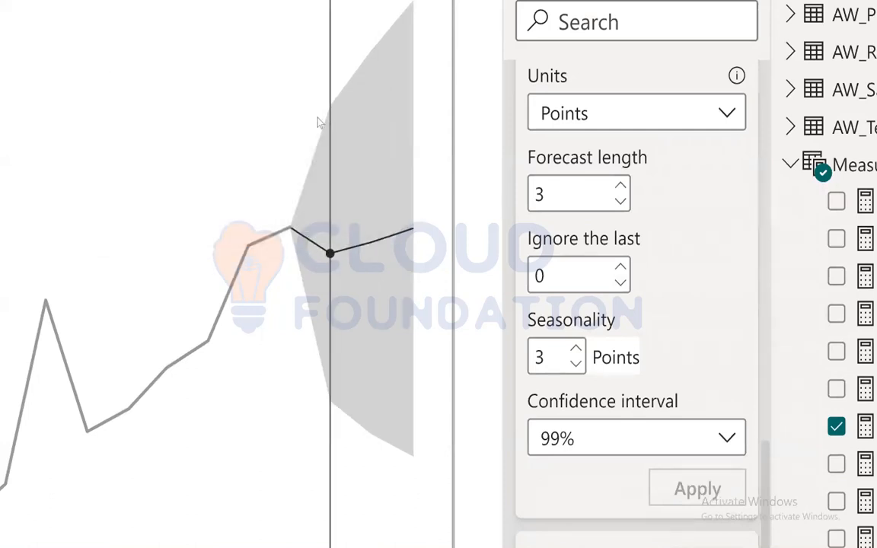
mouse_move(320, 122)
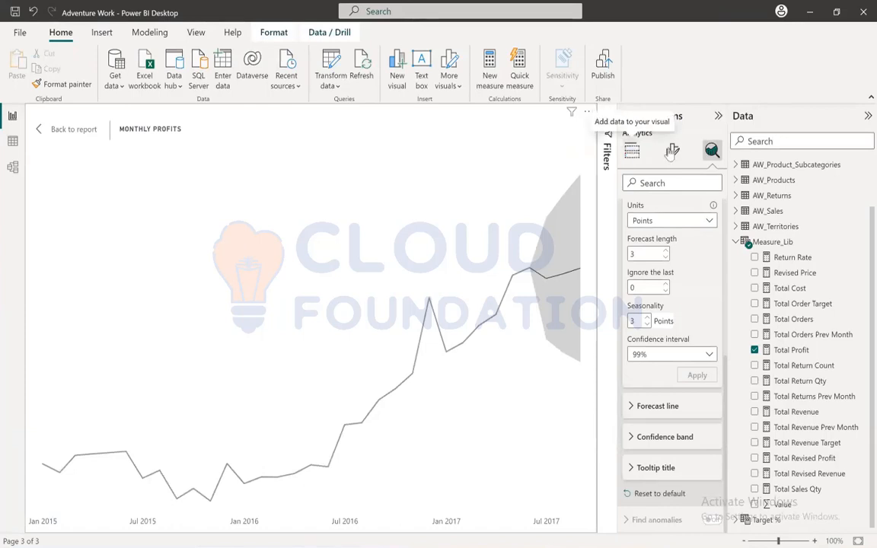
Return from the focused Monthly Profits chart to the report page and save the report.
left_click(633, 151)
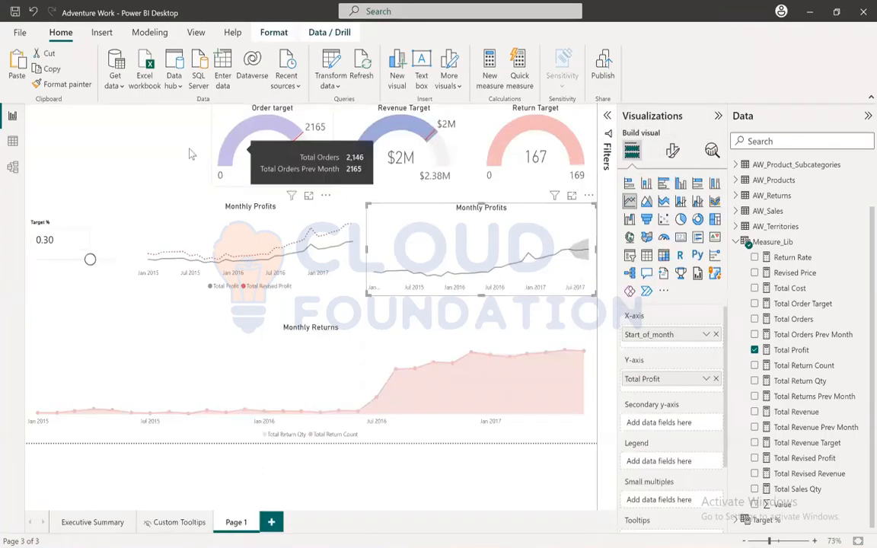
left_click(104, 143)
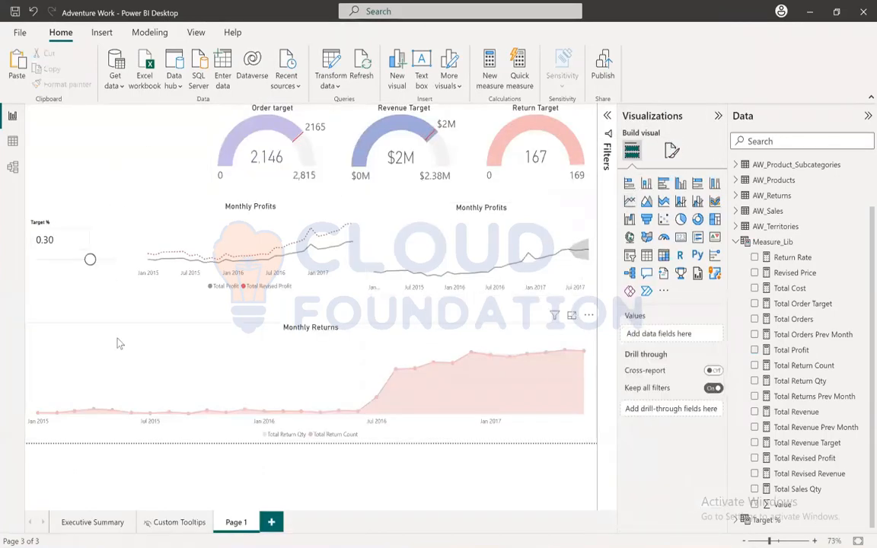
left_click(118, 344)
left_click(90, 151)
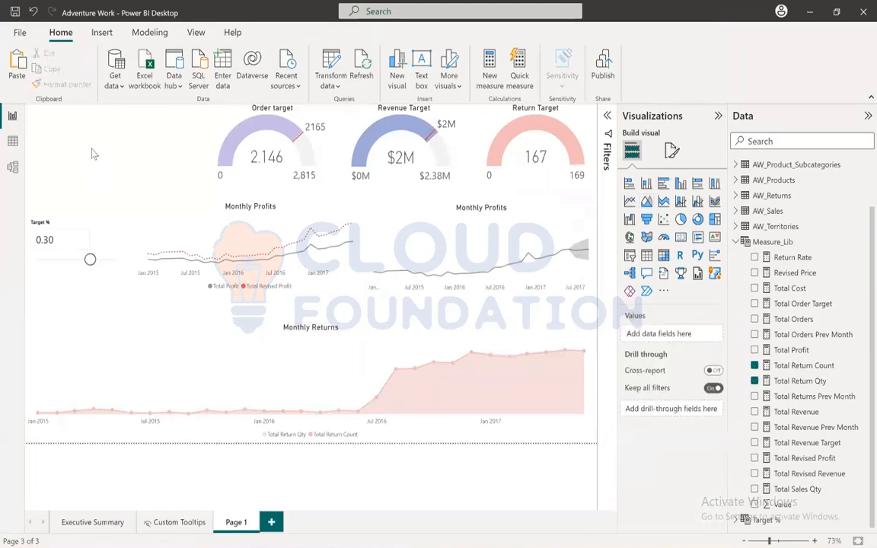
left_click(14, 11)
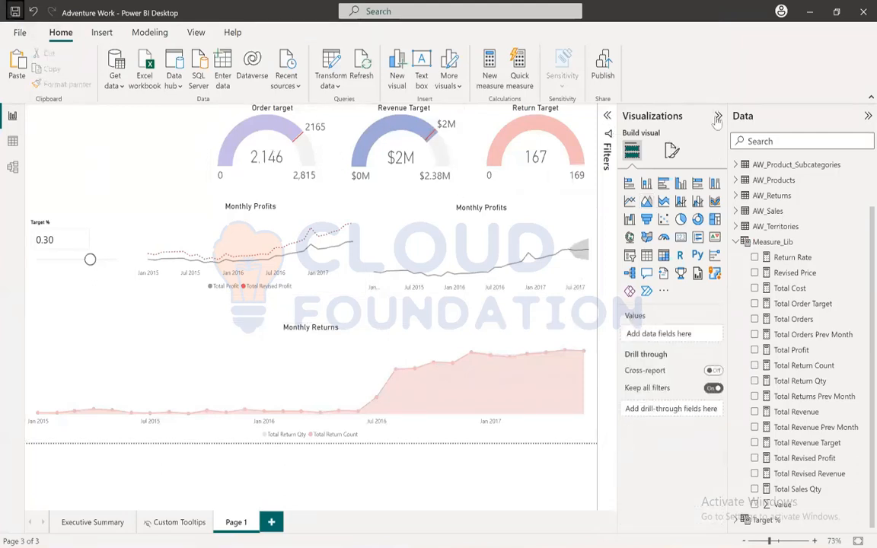
Add a multi-row card beneath the Target % slicer, resize it and arrange the slicer and card one above the other.
left_click(698, 237)
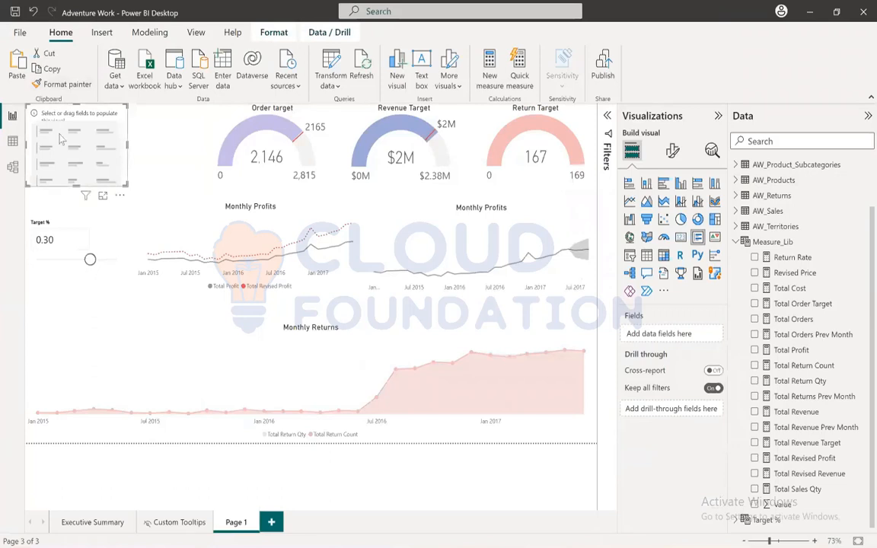
left_click_drag(61, 120, 62, 303)
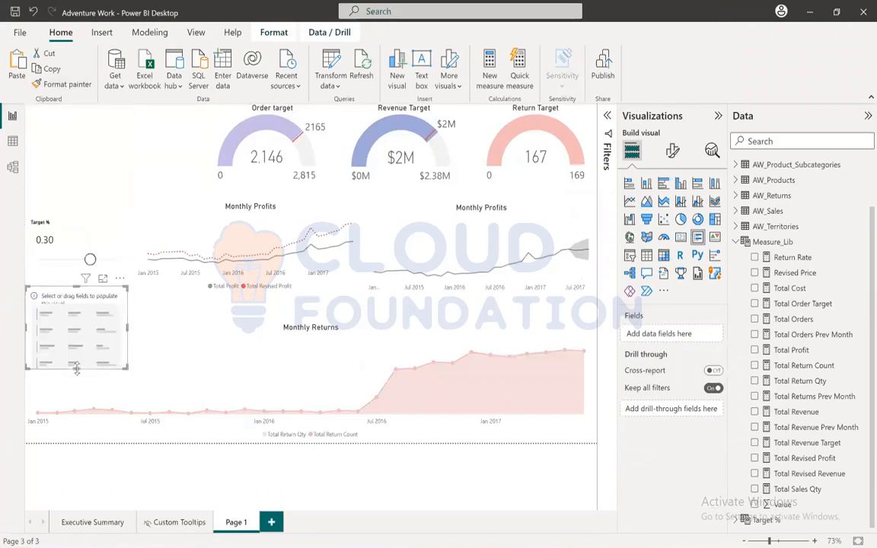
left_click_drag(76, 369, 90, 332)
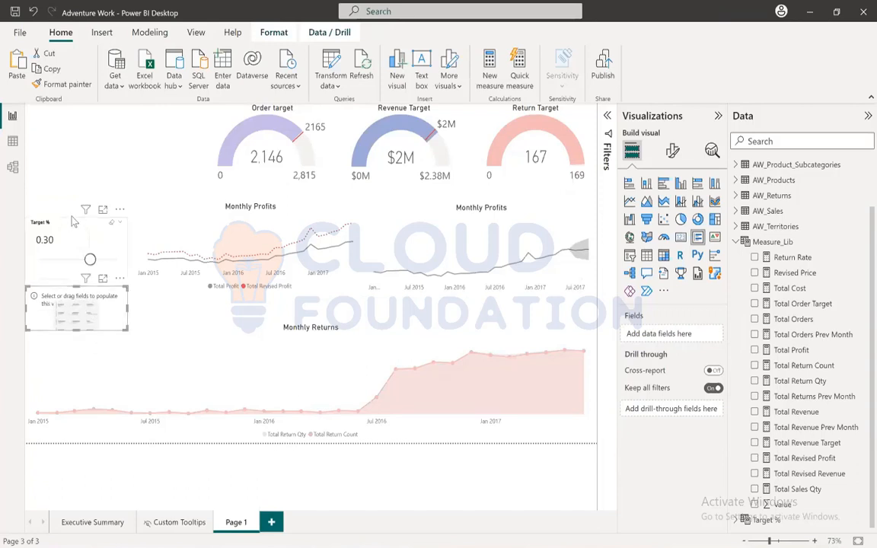
left_click_drag(73, 222, 80, 206)
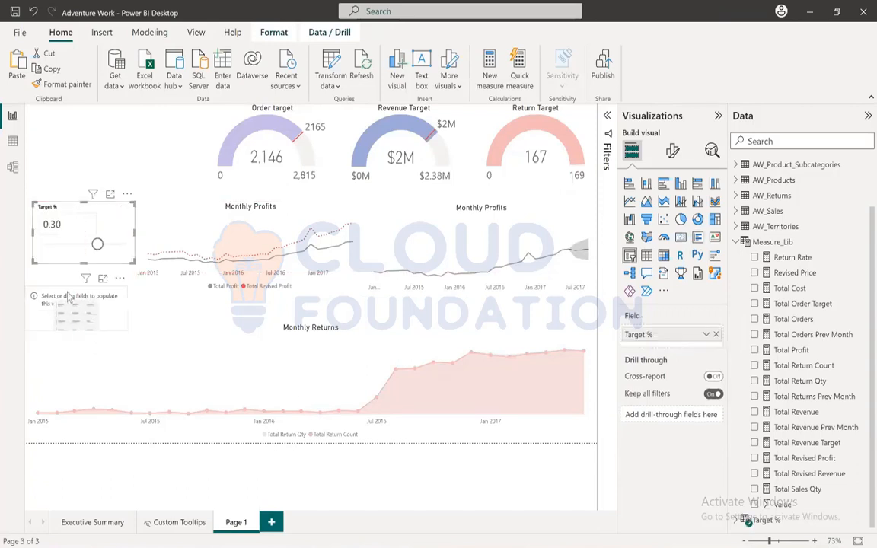
left_click_drag(67, 297, 71, 266)
left_click_drag(74, 209, 65, 205)
left_click_drag(64, 280, 75, 322)
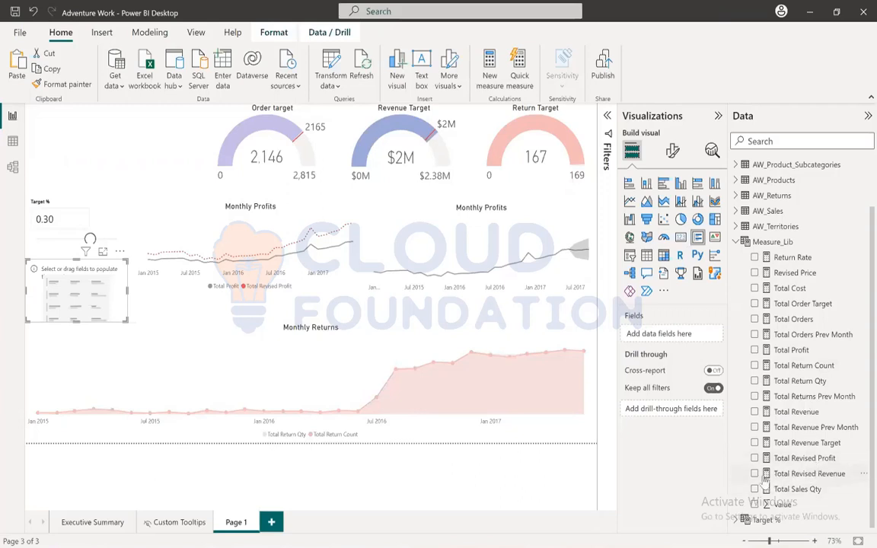
Show Total Revenue and Total Revised Revenue in the multi-row card and reduce its height to fit.
left_click(755, 412)
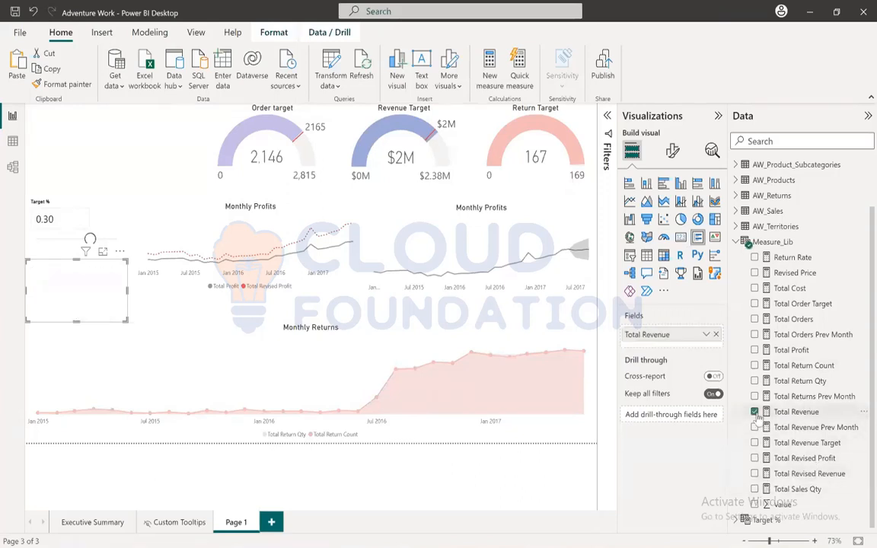
left_click(755, 474)
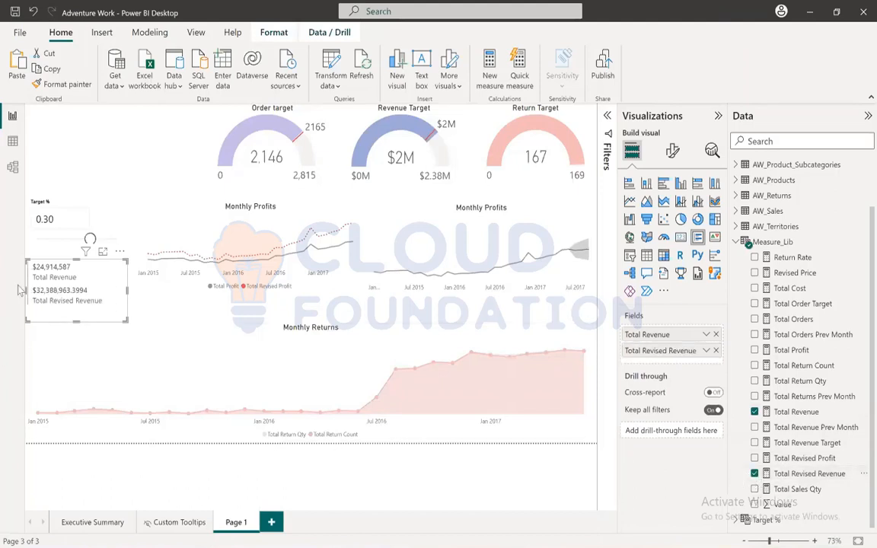
left_click_drag(76, 319, 77, 309)
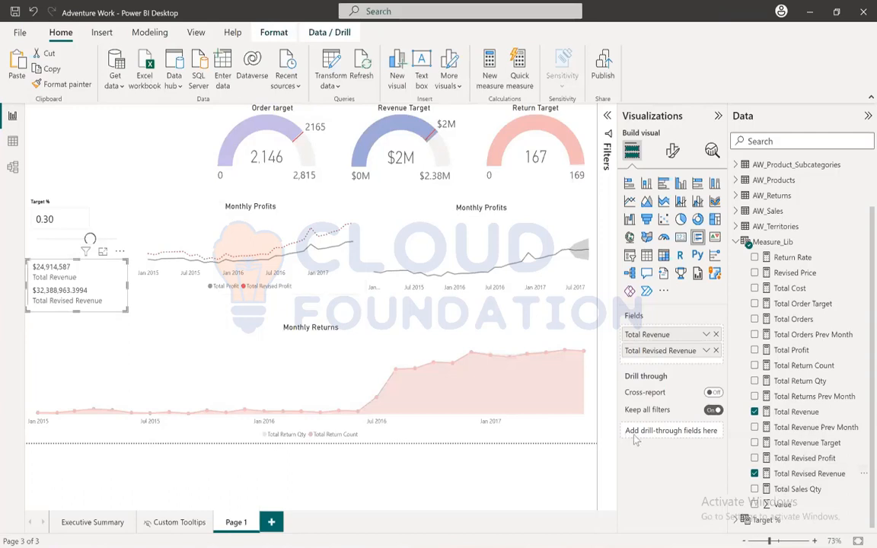
Set the Total Revised Revenue measure to 0 decimal places.
left_click(810, 475)
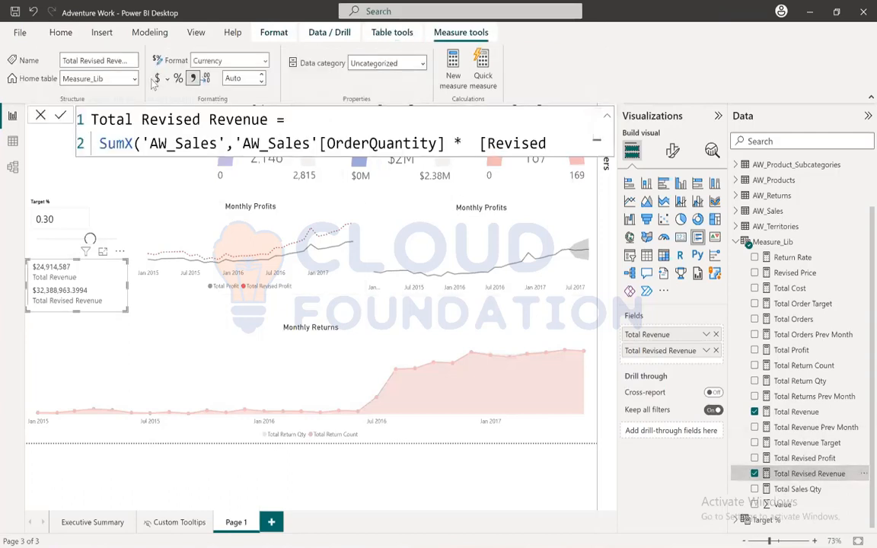
left_click(241, 79)
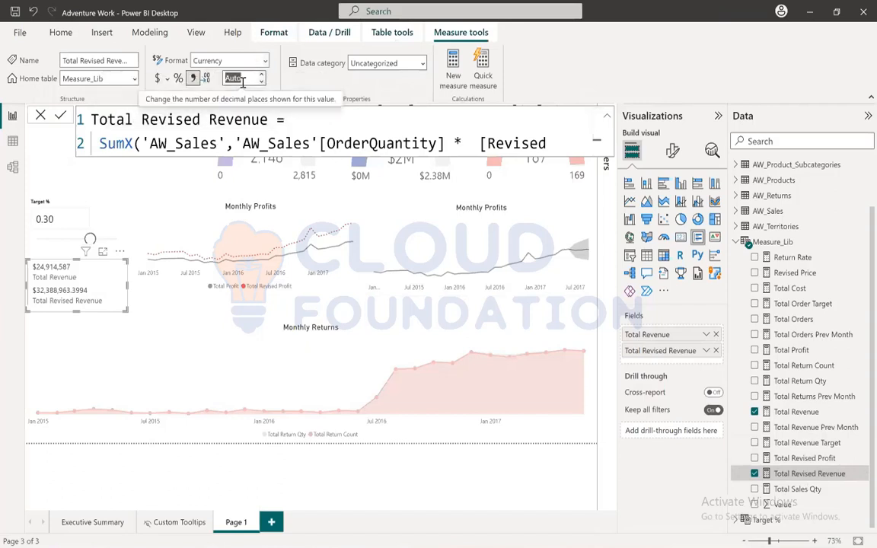
type("0")
left_click(314, 93)
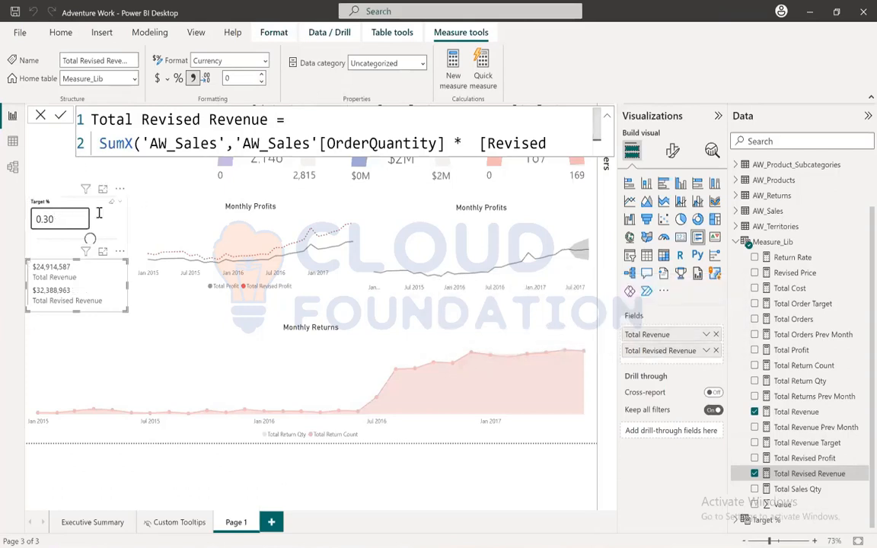
Move the Target % slicer slightly higher, try values of -0.30 and 0.00, set it to 0.20 and save the report.
left_click(58, 247)
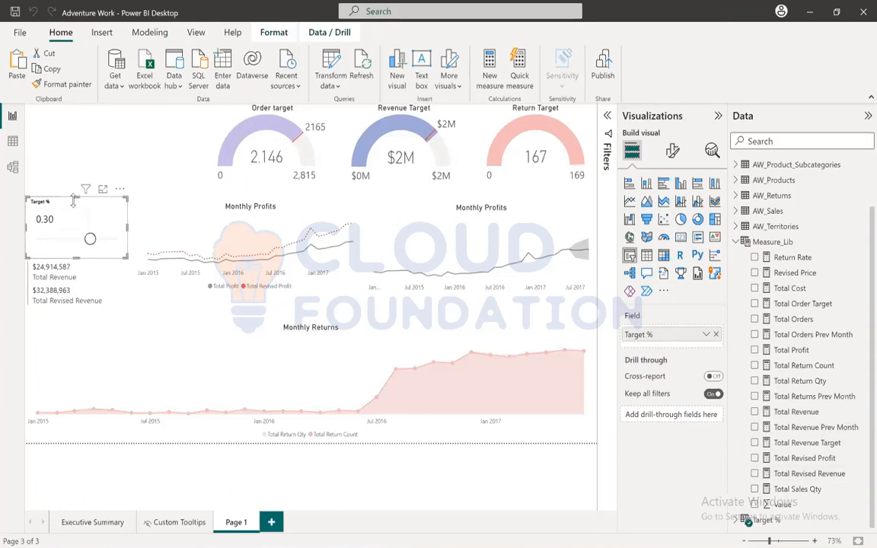
left_click_drag(70, 190, 68, 237)
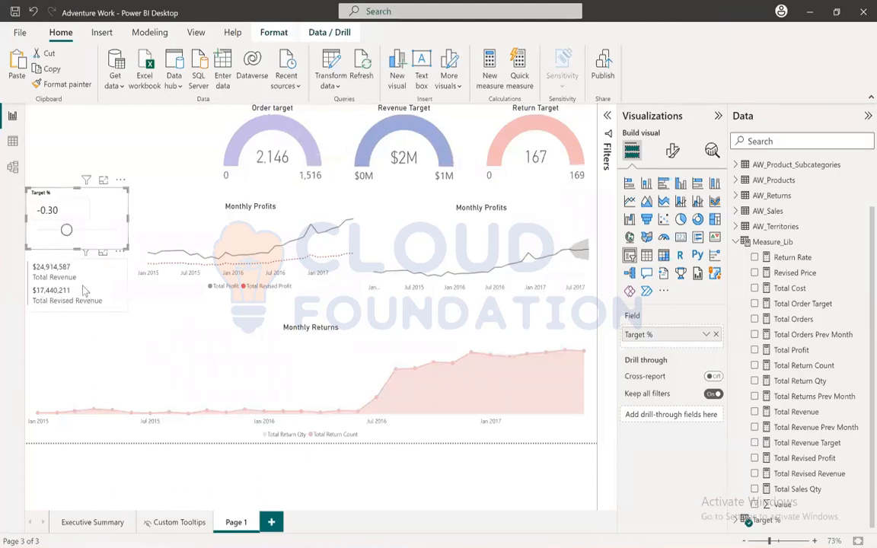
left_click_drag(67, 230, 85, 234)
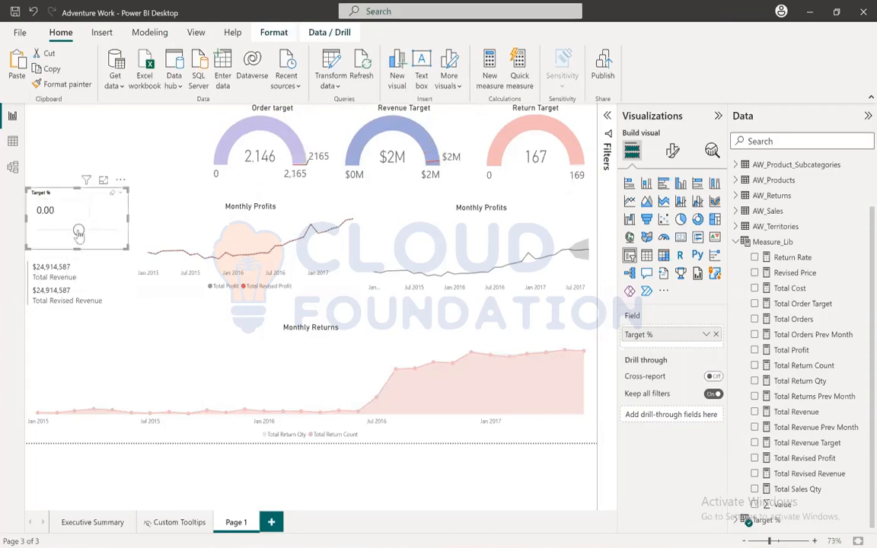
left_click_drag(79, 233, 87, 235)
left_click(77, 168)
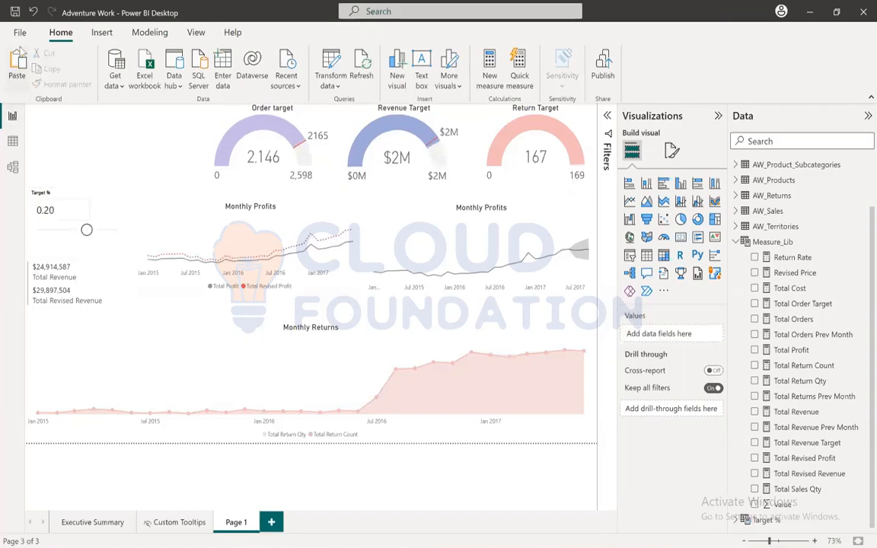
left_click(15, 12)
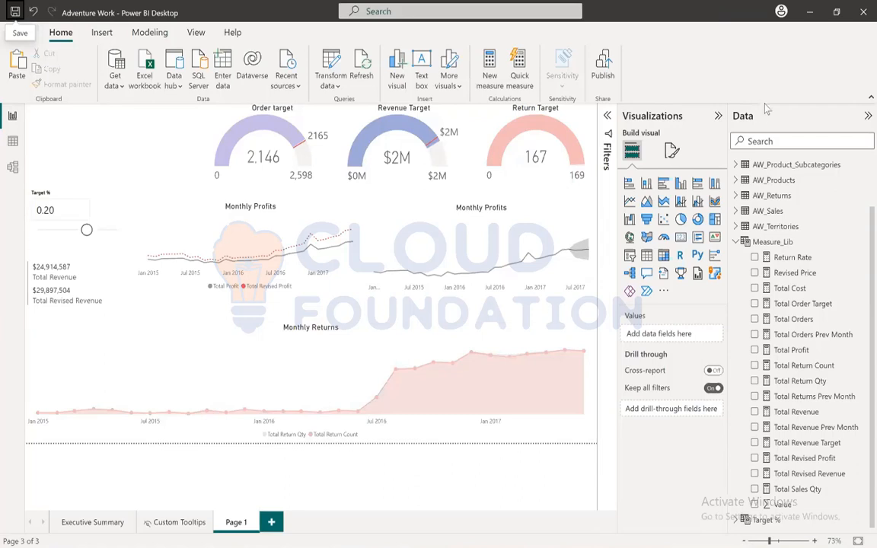
Show the page filters beside the data tables, with the visualization options hidden and the Measure_Lib and AW_Calendar tables collapsed.
left_click(718, 115)
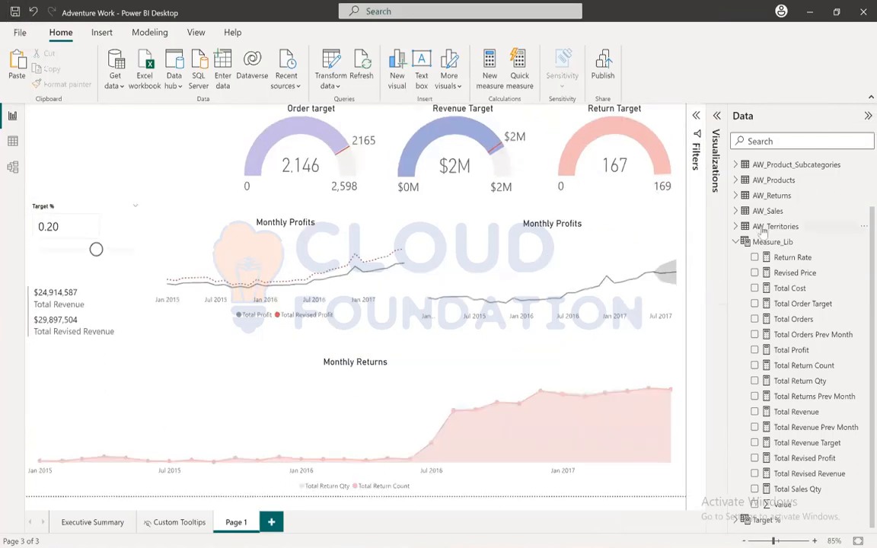
left_click(737, 244)
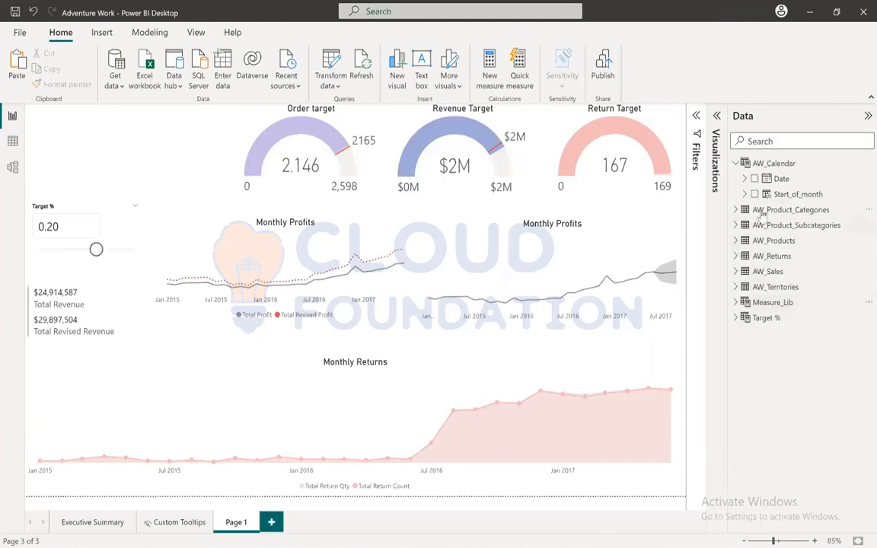
left_click(868, 116)
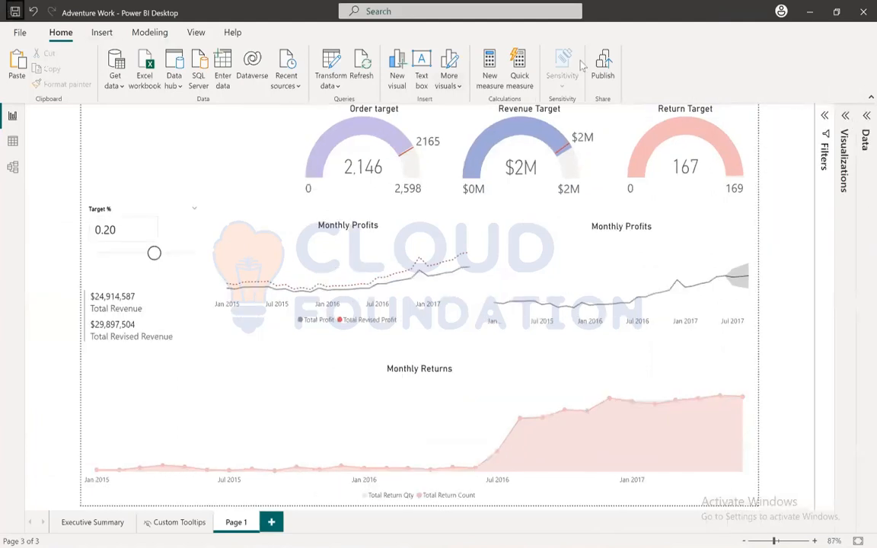
left_click(825, 115)
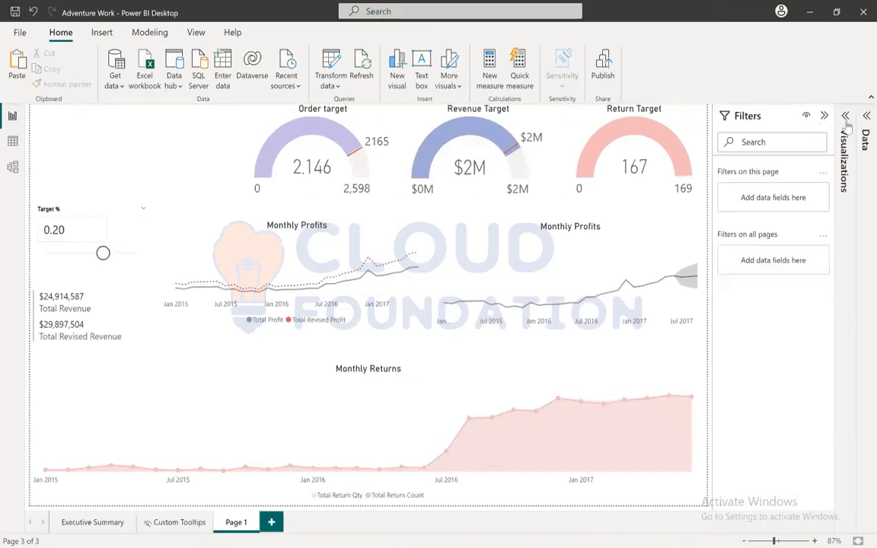
left_click(846, 116)
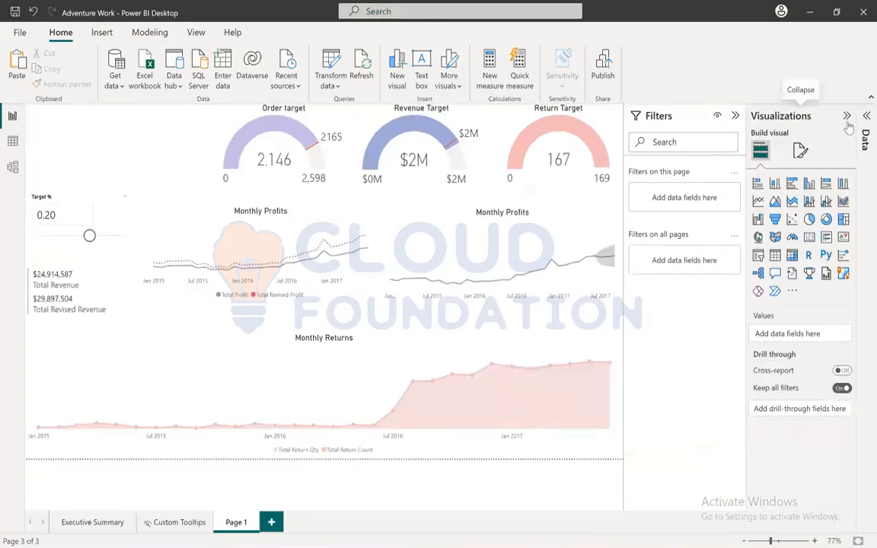
left_click(866, 116)
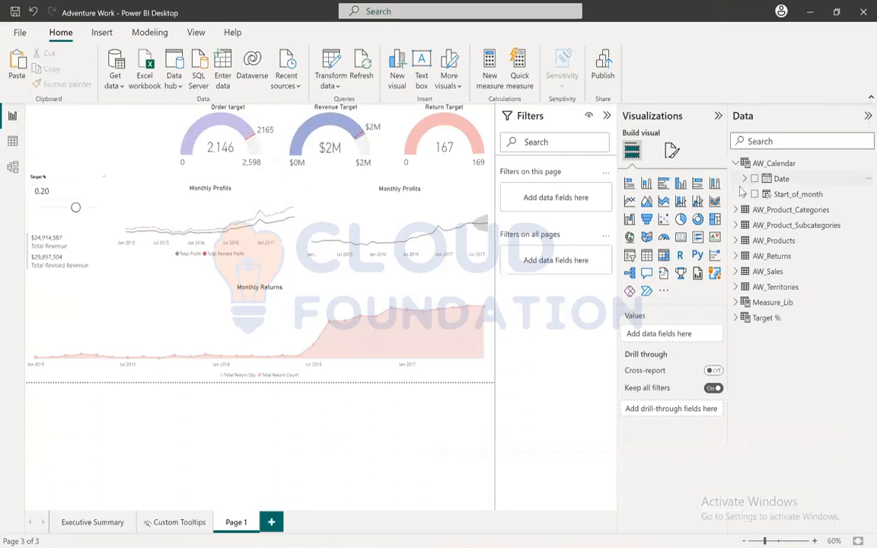
left_click(738, 163)
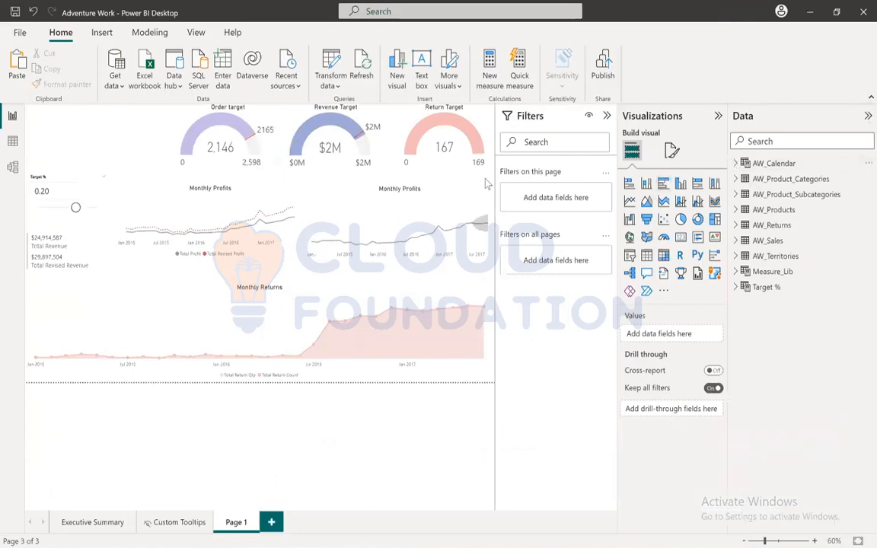
left_click(718, 116)
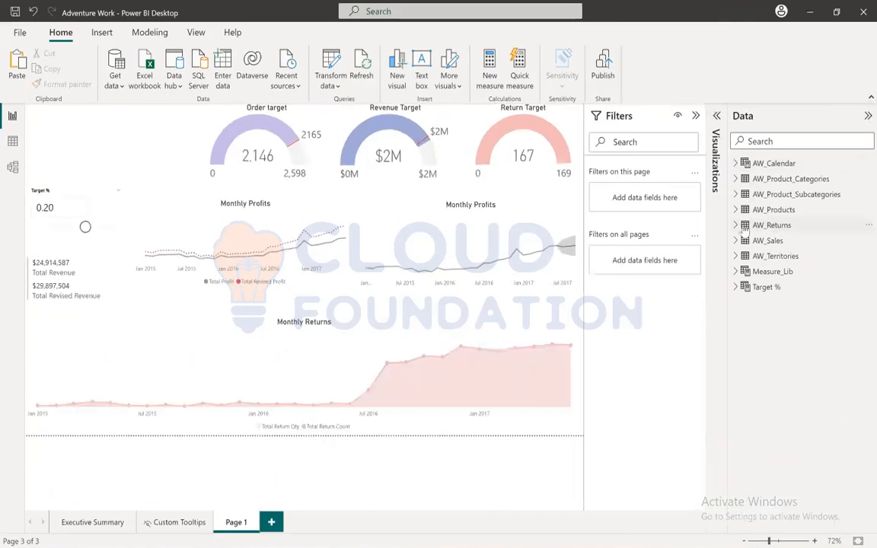
Filter the whole page by ProductName from AW_Products to Water Bottle - 30 oz., then hide the filters.
left_click(736, 209)
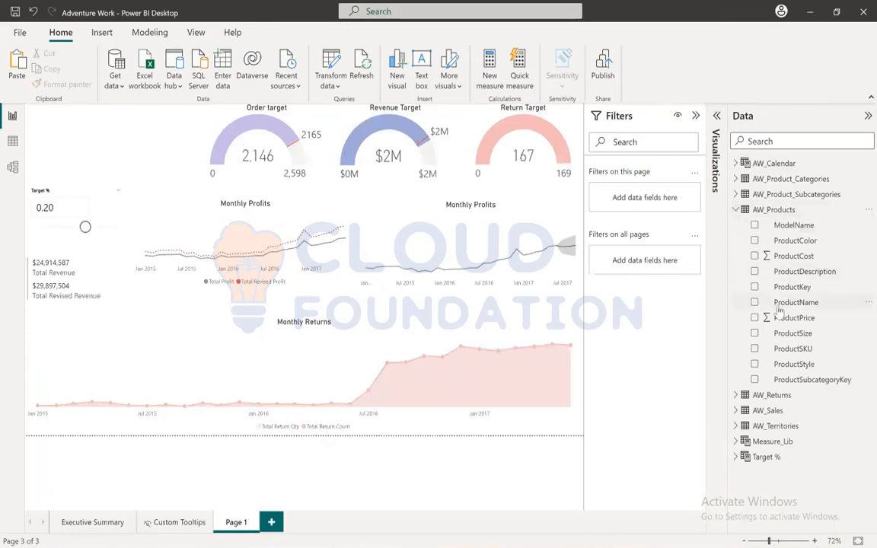
left_click_drag(792, 302, 632, 197)
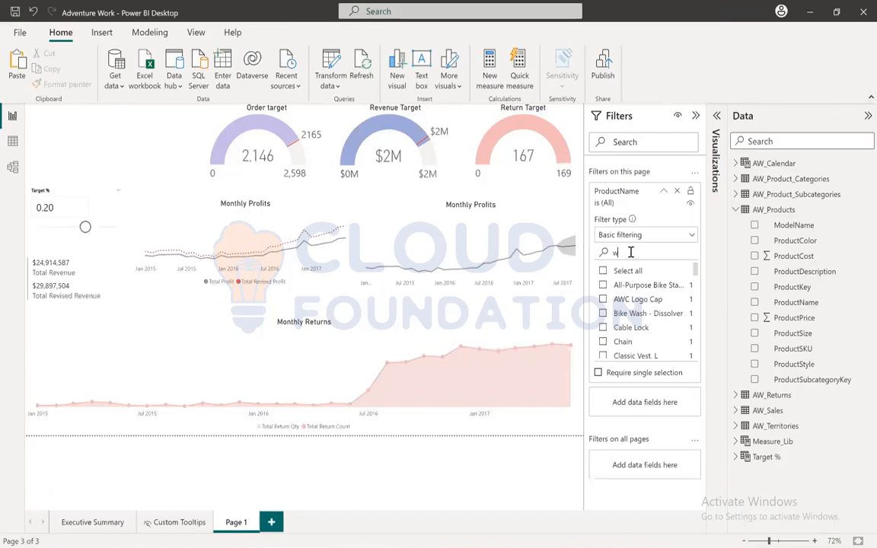
left_click(631, 252)
type("water")
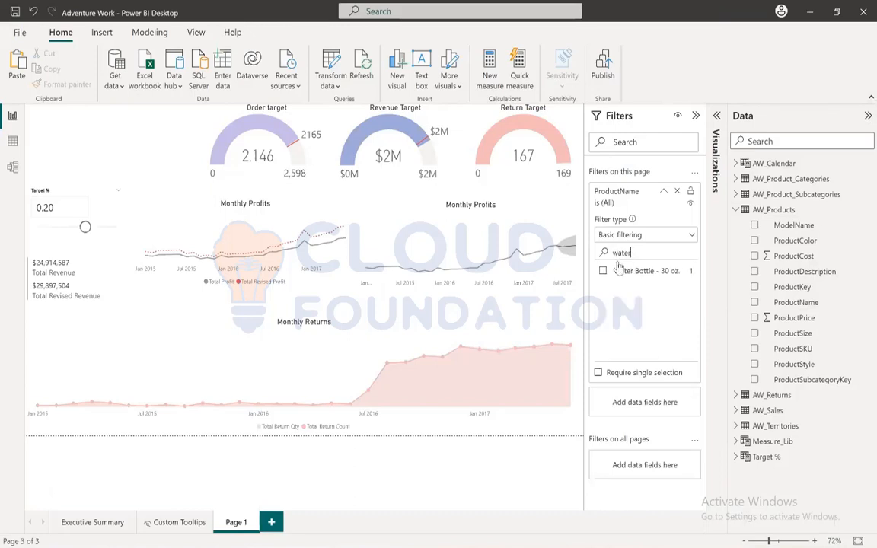
left_click(604, 274)
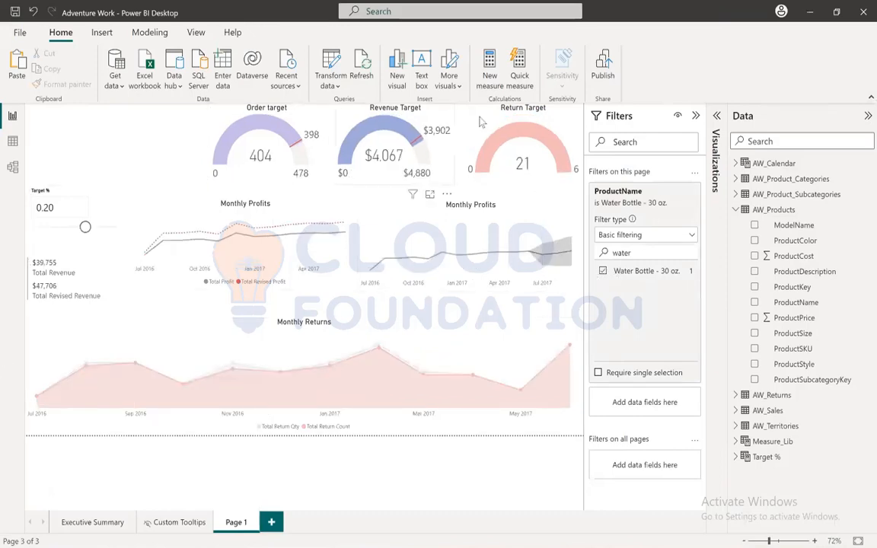
left_click(696, 116)
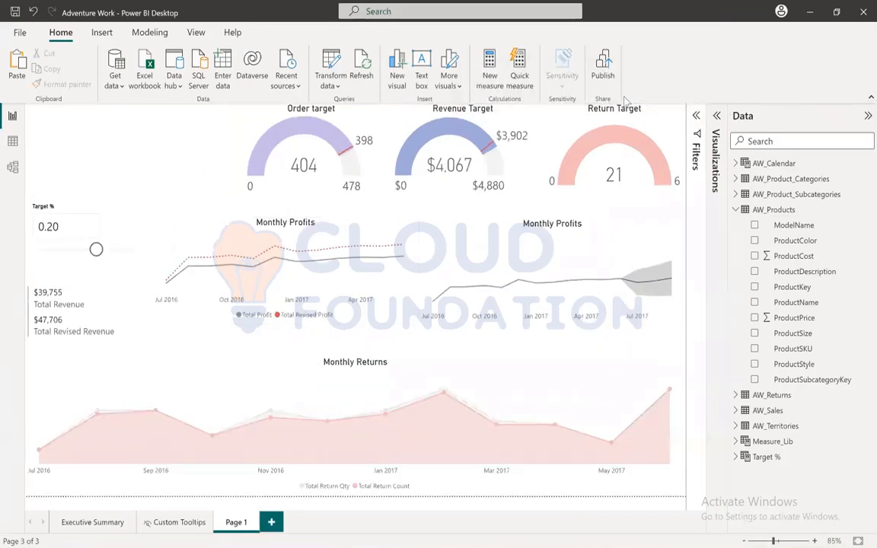
Add a wide, low card above the Target % slicer showing the first ProductName.
left_click(719, 116)
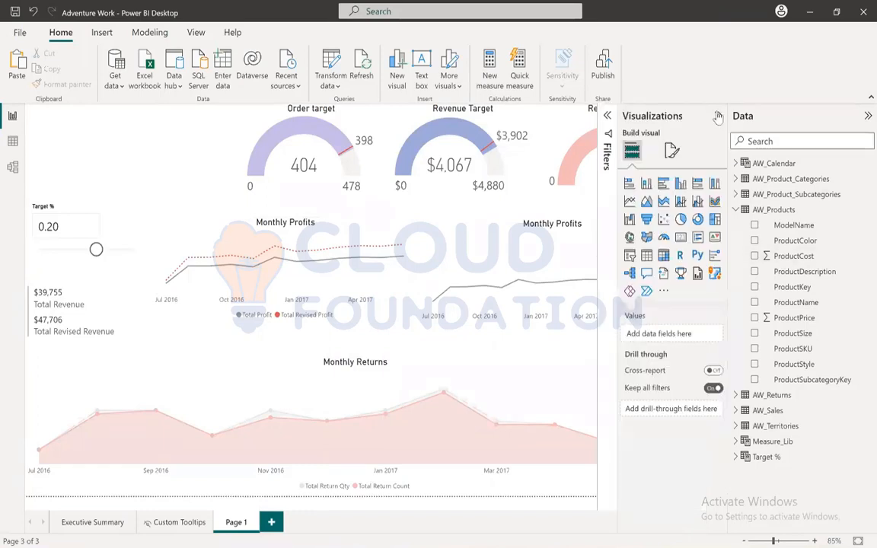
left_click(681, 237)
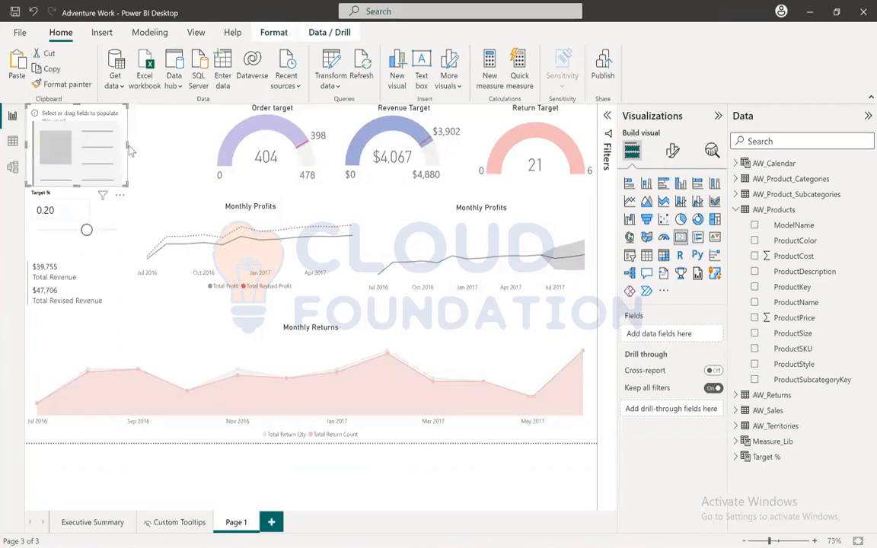
left_click_drag(127, 145, 204, 143)
left_click_drag(120, 189, 126, 144)
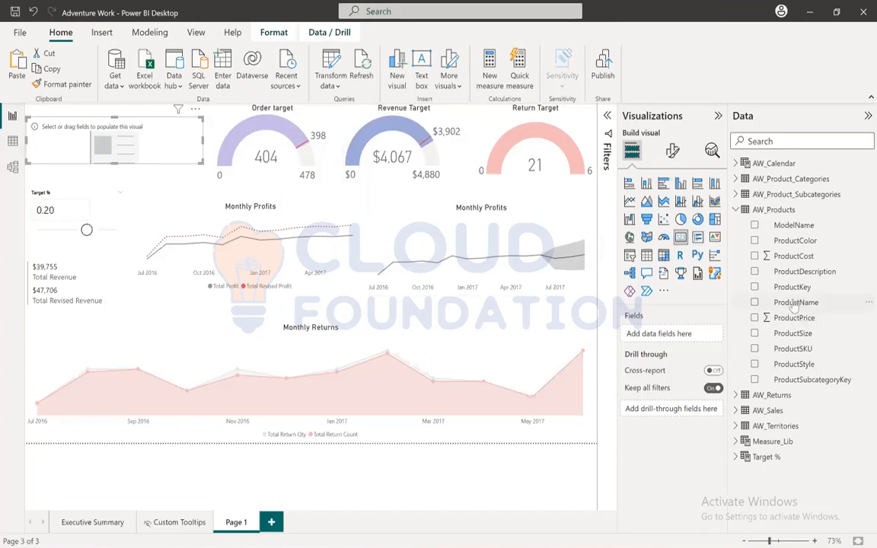
left_click_drag(789, 302, 674, 336)
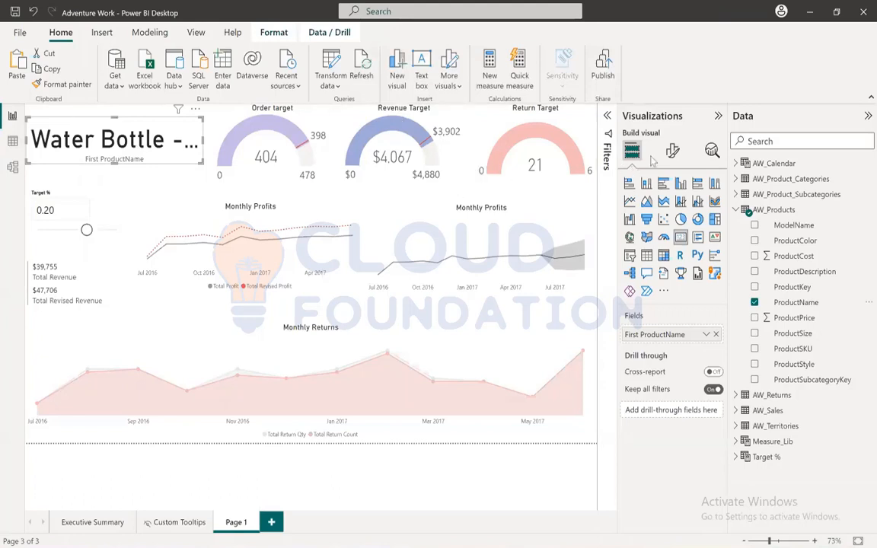
Turn off the product-name card's category label and set its callout value font size to 25.
left_click(673, 150)
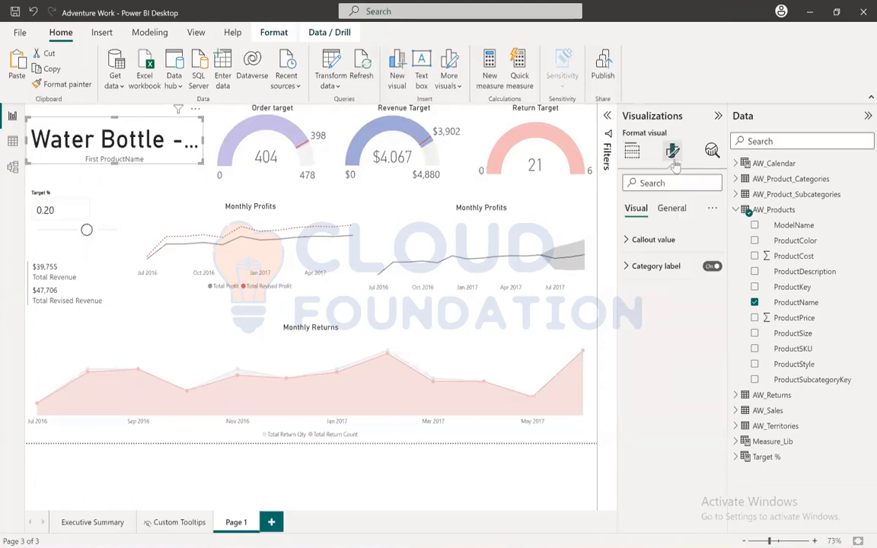
left_click(712, 267)
left_click(655, 244)
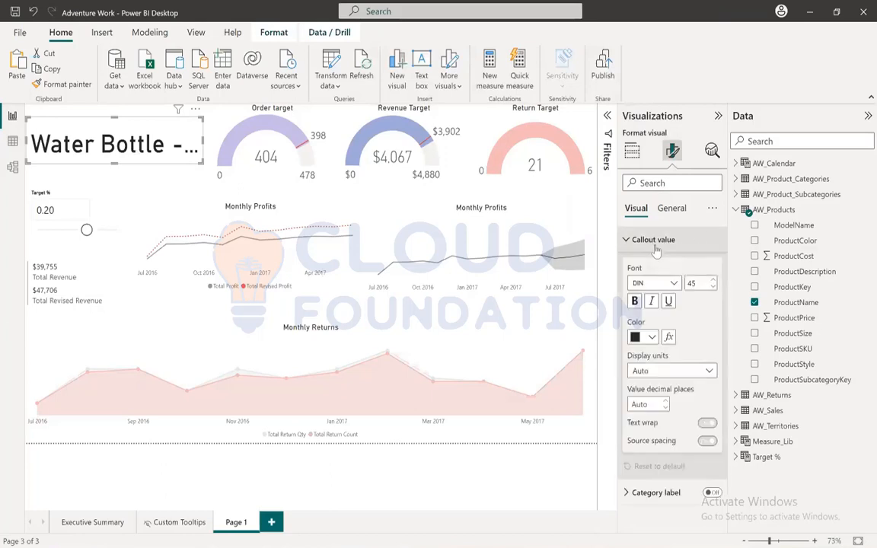
double_click(695, 284)
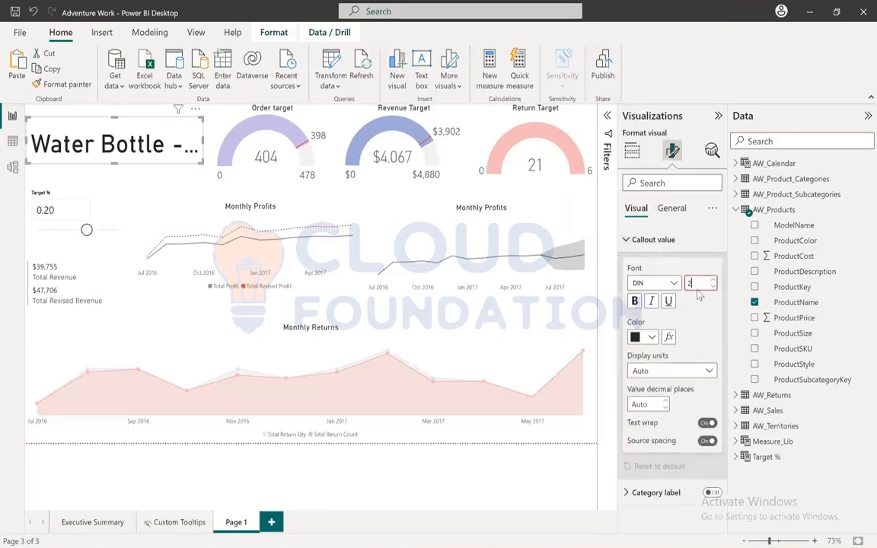
type("25")
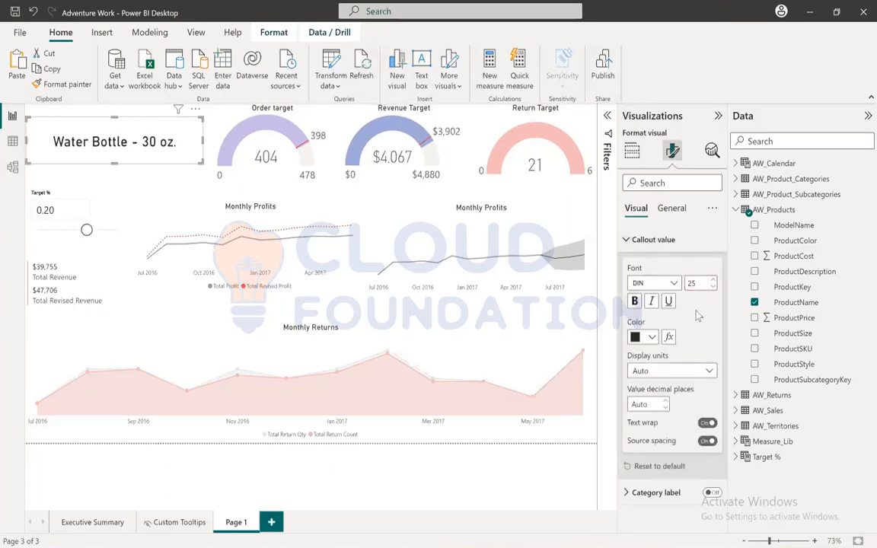
left_click(636, 239)
Turn on the product-name card's title with the text "You are currently viewing data for:".
left_click(671, 219)
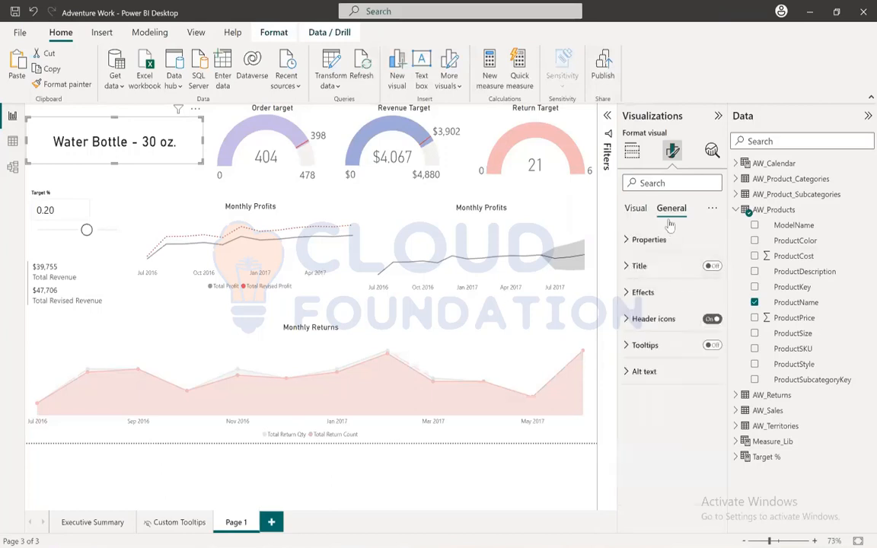
left_click(640, 266)
left_click(712, 266)
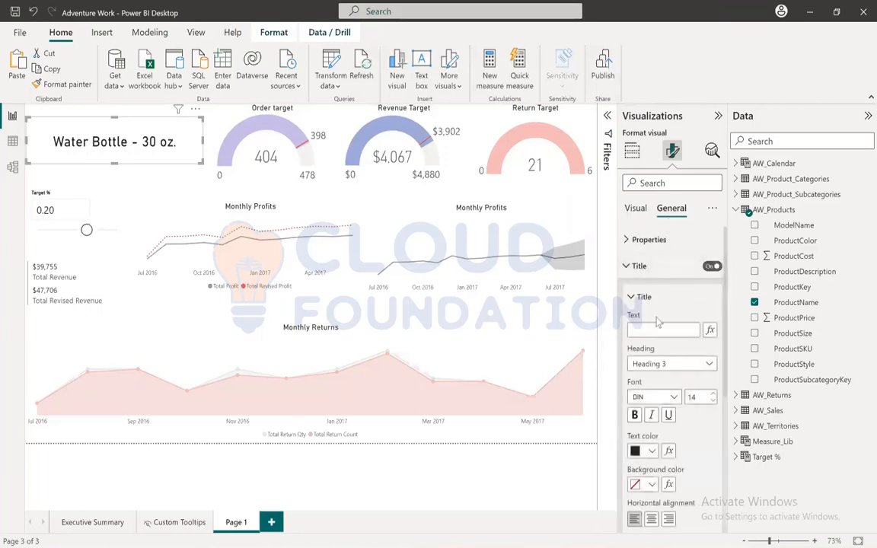
left_click(650, 331)
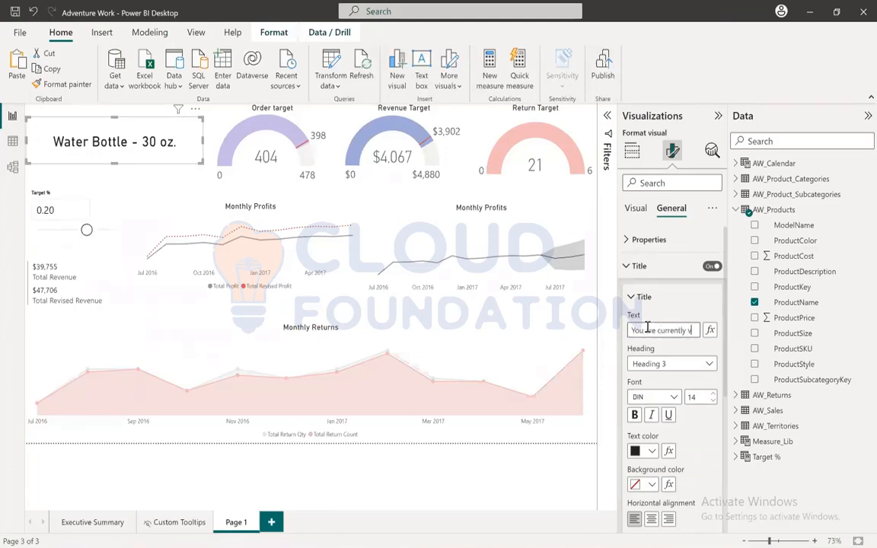
type("ewing data o")
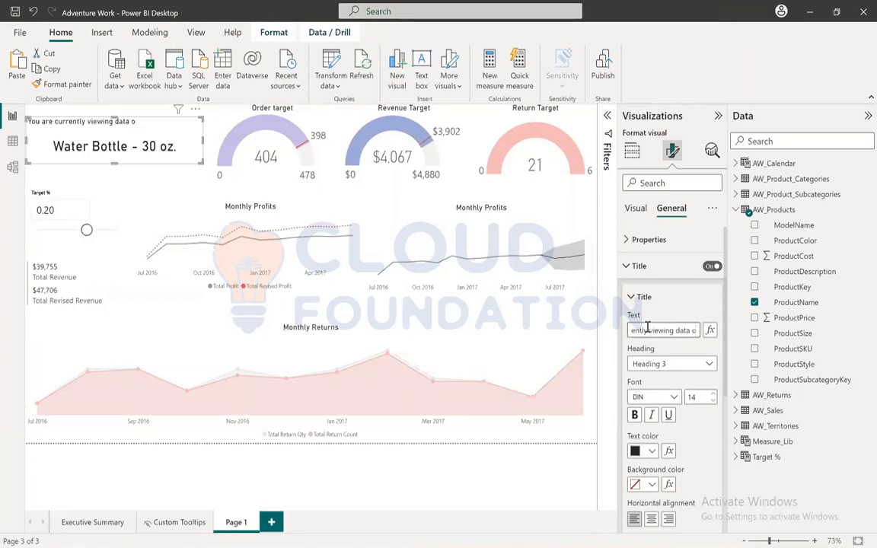
key("BackSpace")
type("for:")
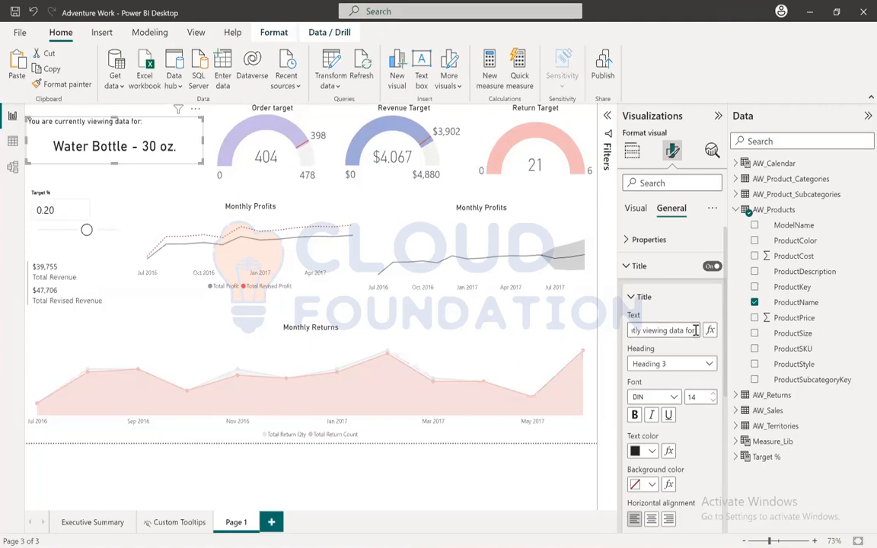
left_click(630, 266)
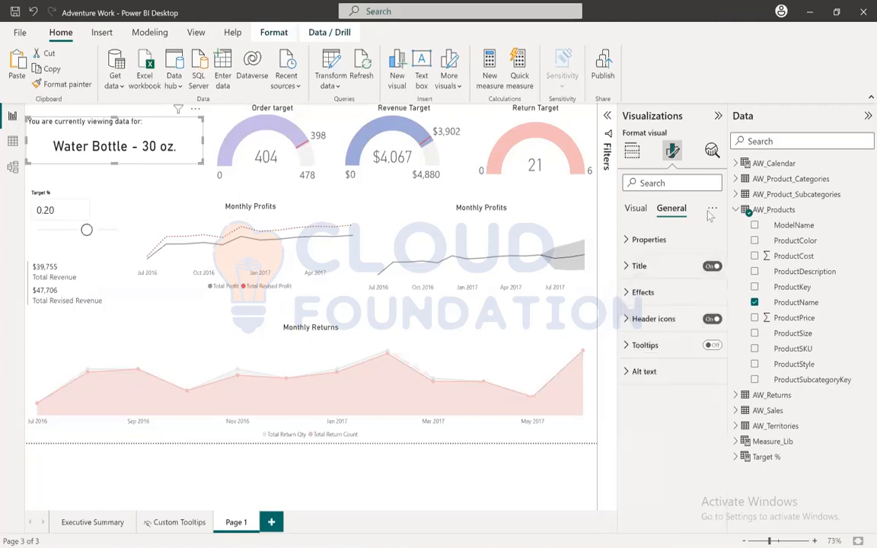
Give the product-name card's title white text on a black background.
left_click(639, 266)
scroll(681, 432, "down", 5)
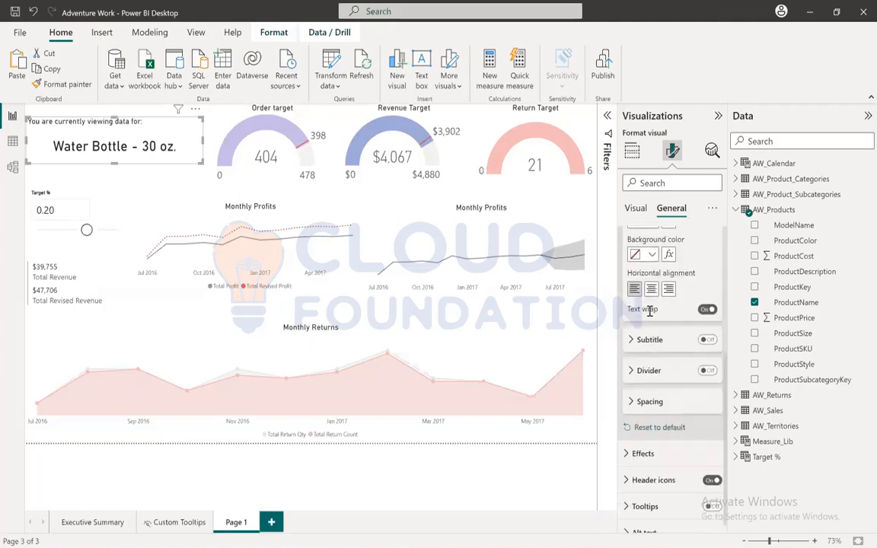
scroll(653, 383, "up", 5)
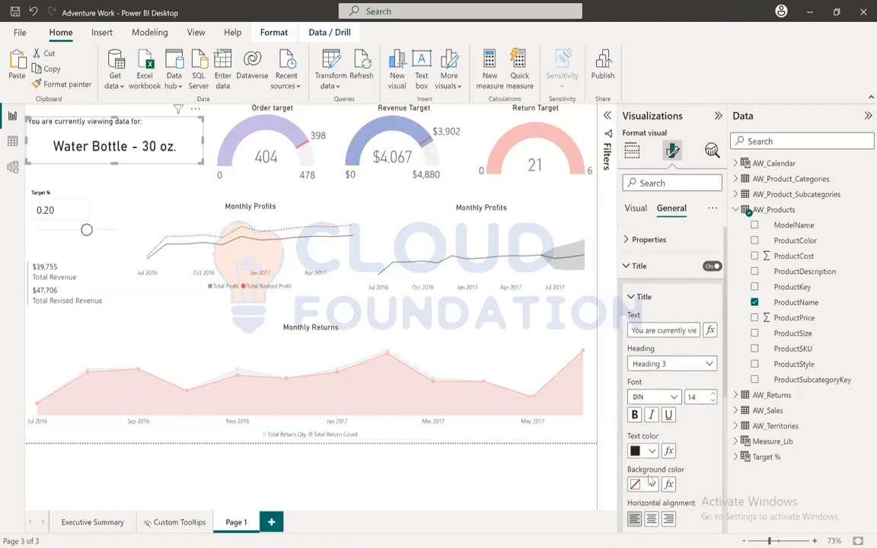
left_click(652, 450)
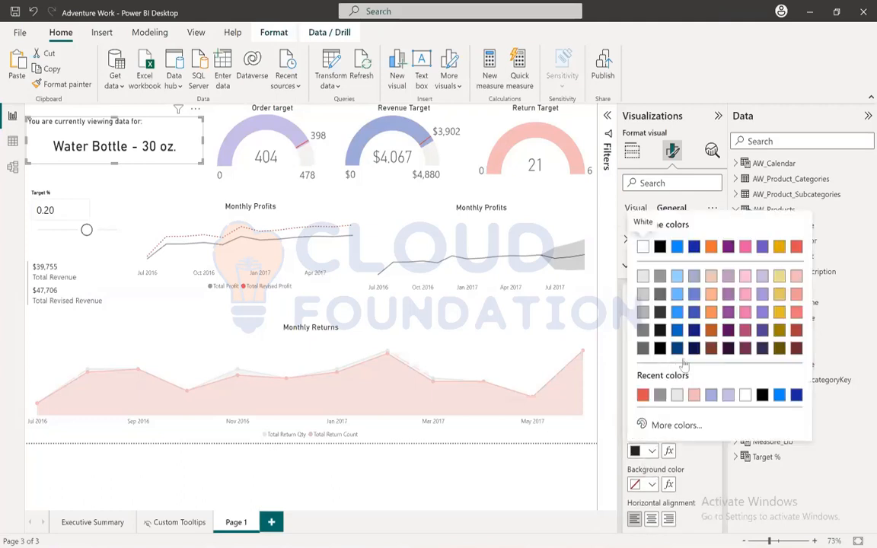
left_click(745, 394)
left_click(644, 484)
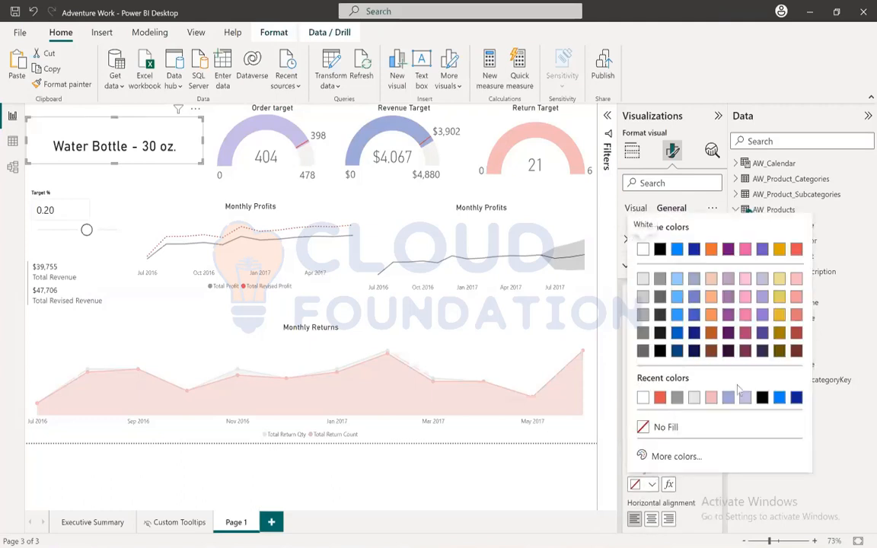
left_click(660, 351)
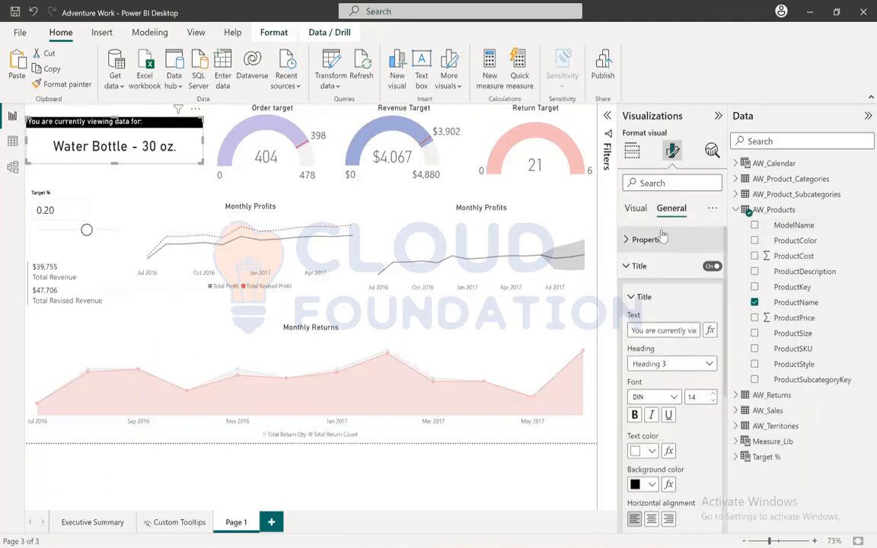
left_click(625, 267)
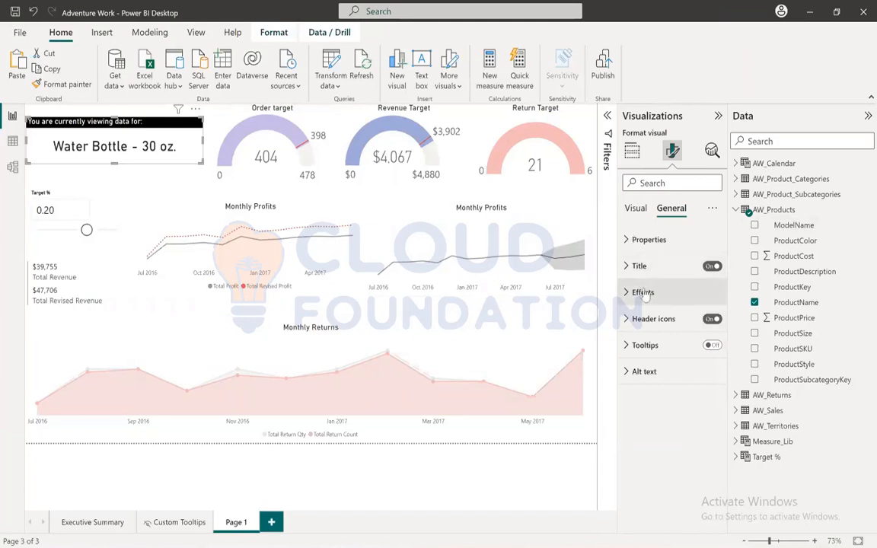
left_click(637, 210)
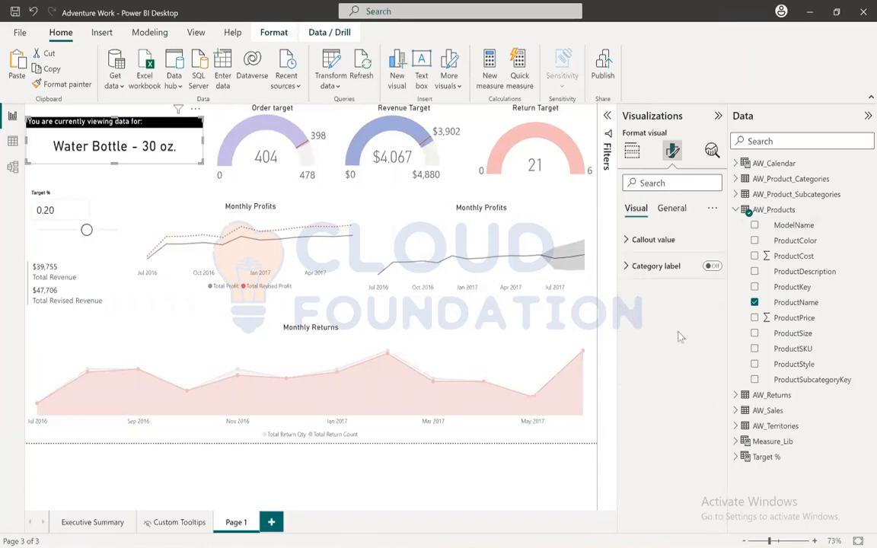
left_click(641, 245)
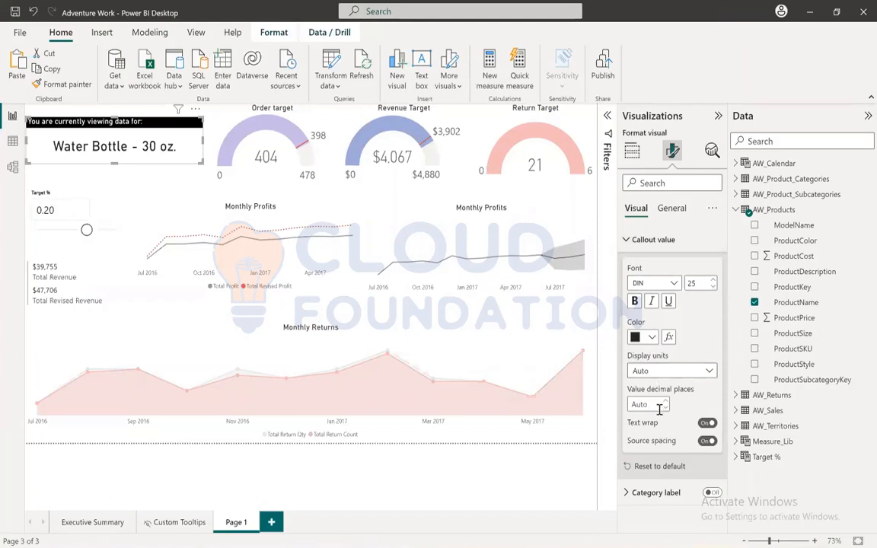
left_click(644, 240)
left_click(649, 265)
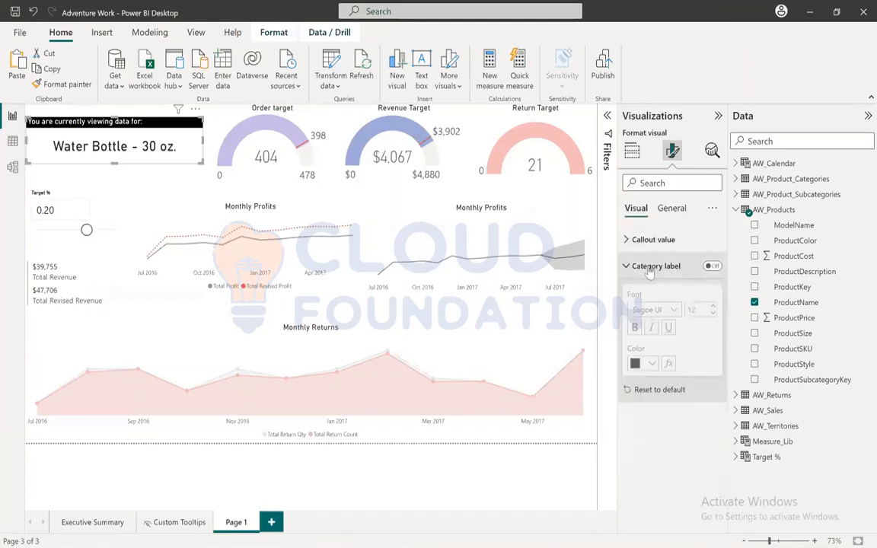
left_click(649, 269)
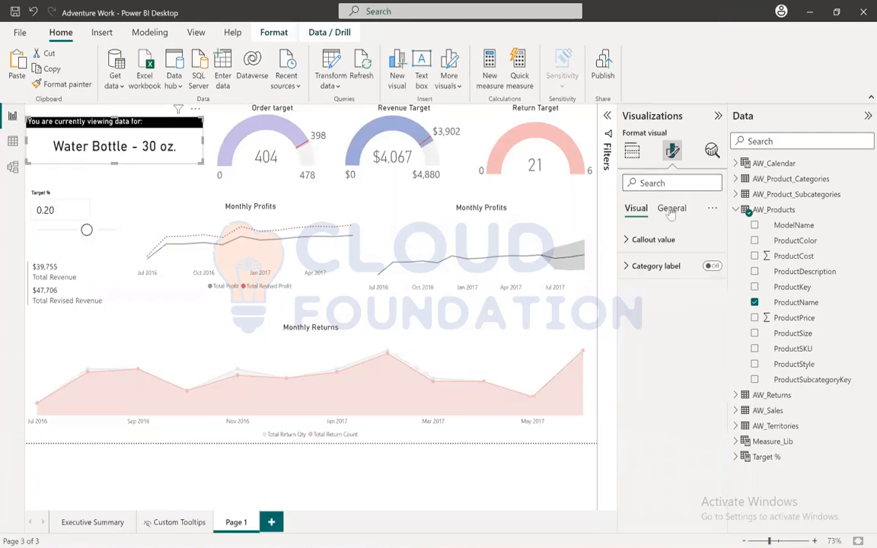
left_click(672, 208)
left_click(638, 266)
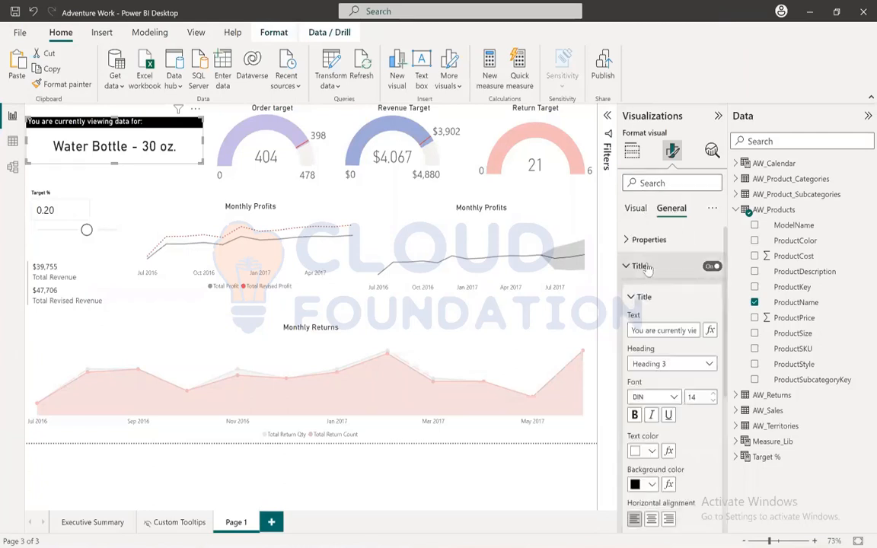
left_click(644, 266)
Set the product-name card's background color to a very dark grey, trying a medium grey first.
left_click(644, 293)
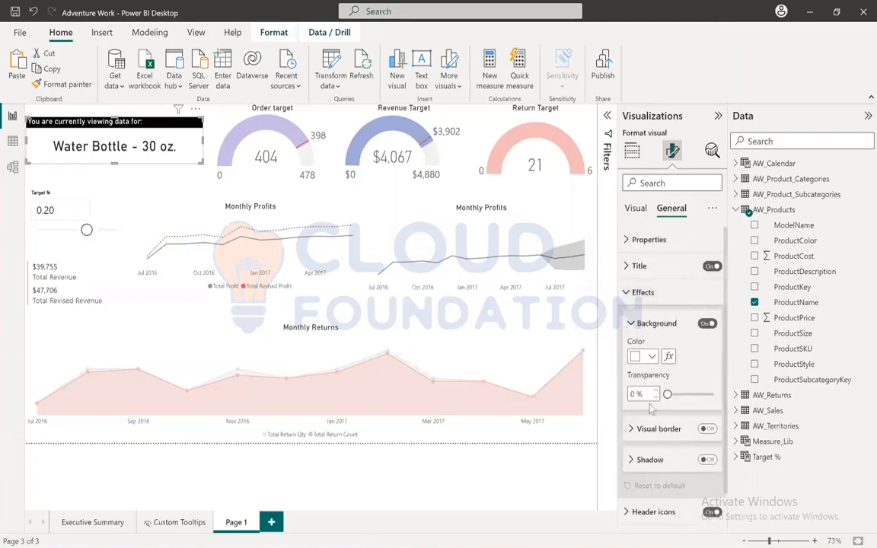
left_click(650, 357)
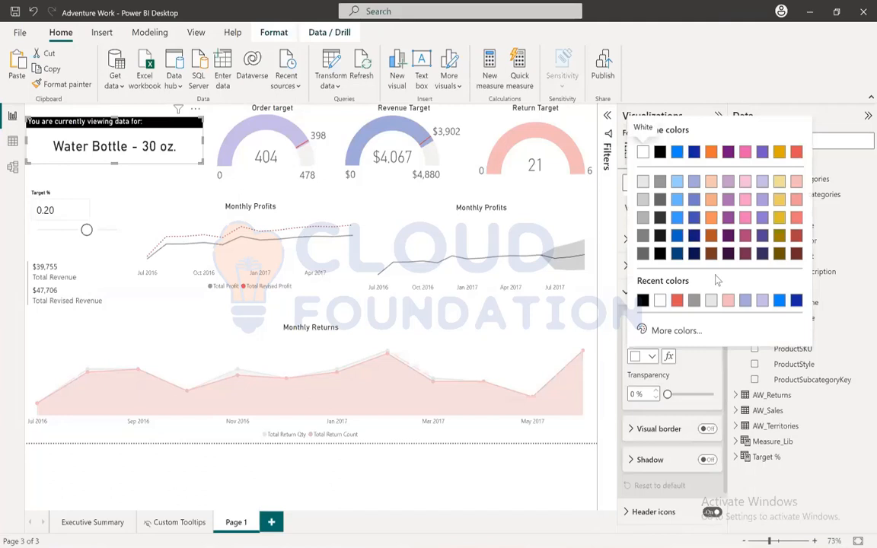
left_click(661, 218)
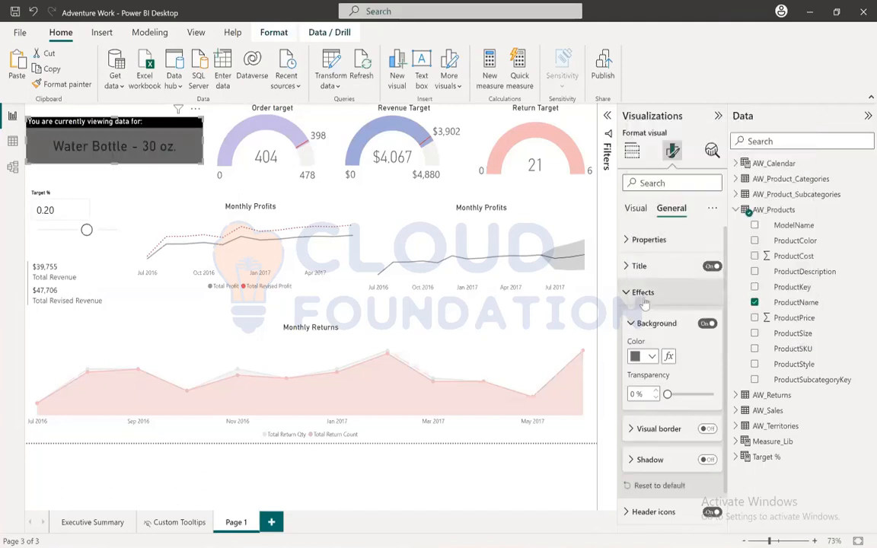
left_click(650, 357)
left_click(664, 231)
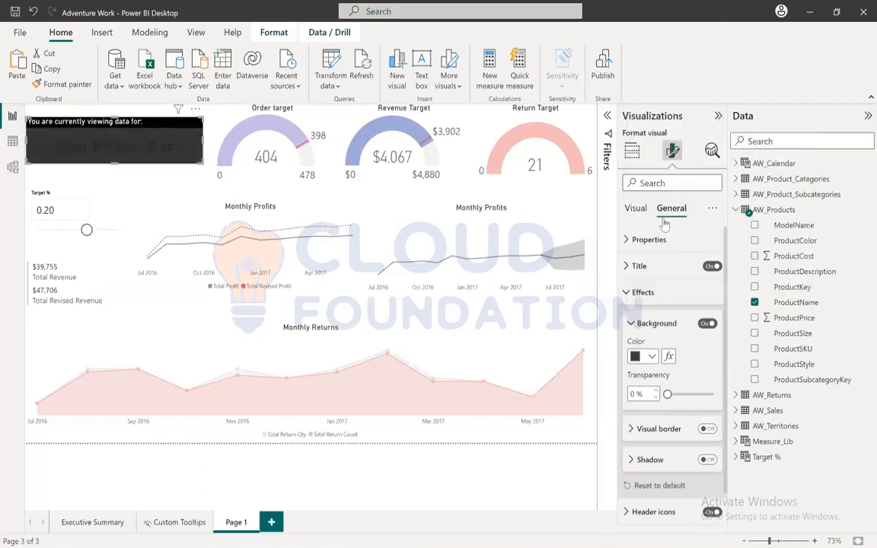
left_click(634, 292)
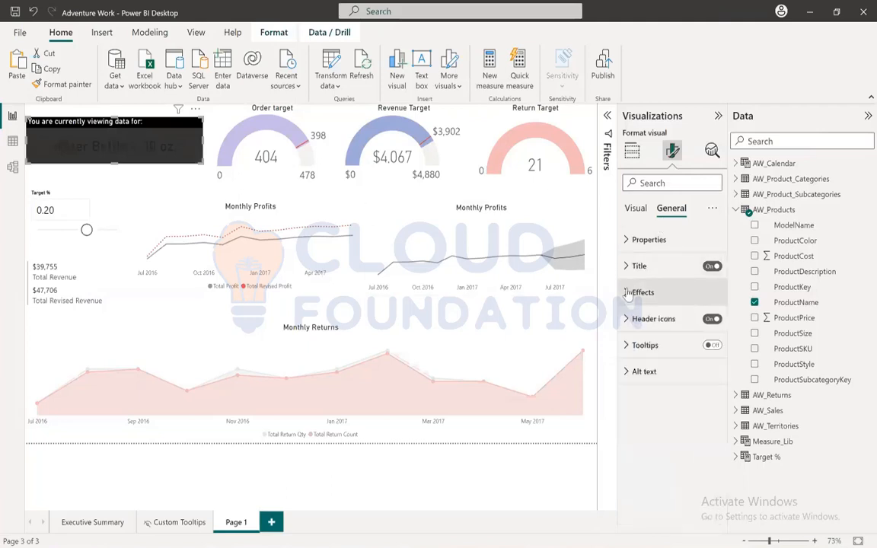
Set the product-name card's callout value color to light red (Theme color 8, 40% lighter).
left_click(635, 208)
left_click(644, 239)
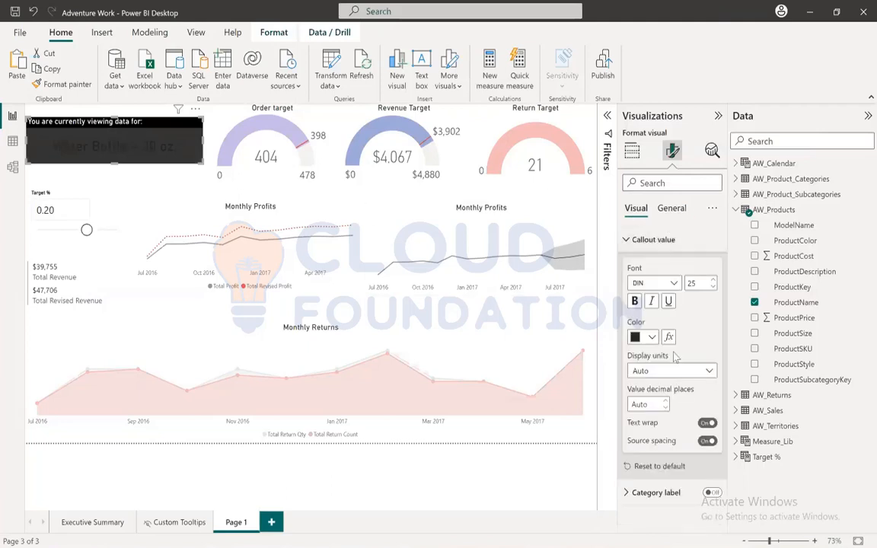
left_click(647, 339)
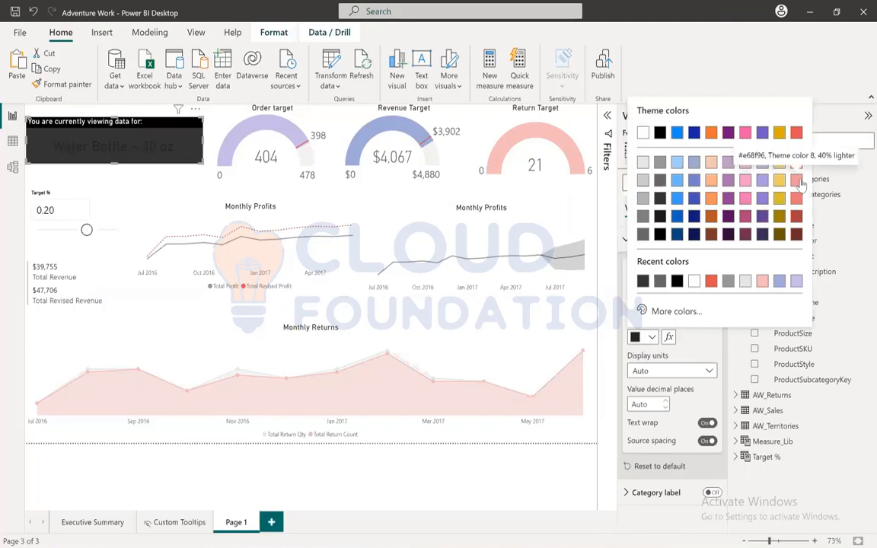
left_click(795, 131)
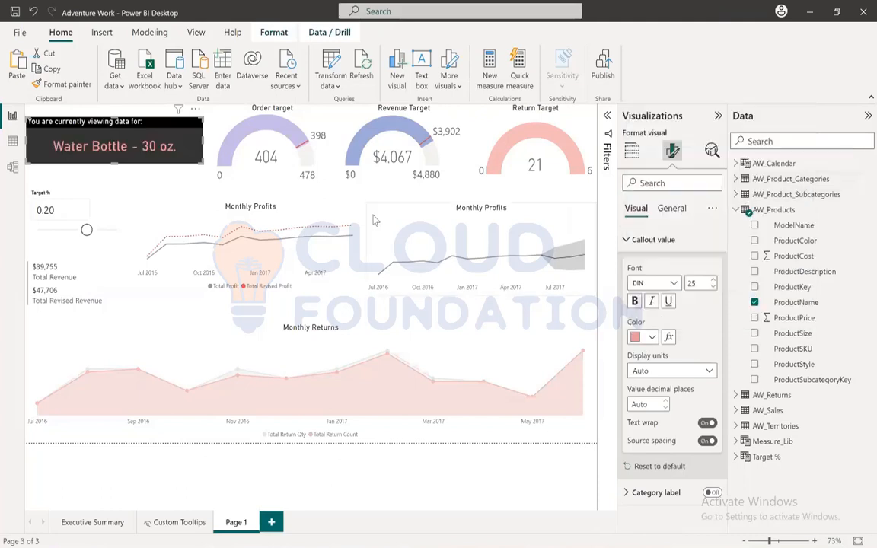
Deselect the card and save the report, with the visualization options and data tables hidden.
left_click(188, 200)
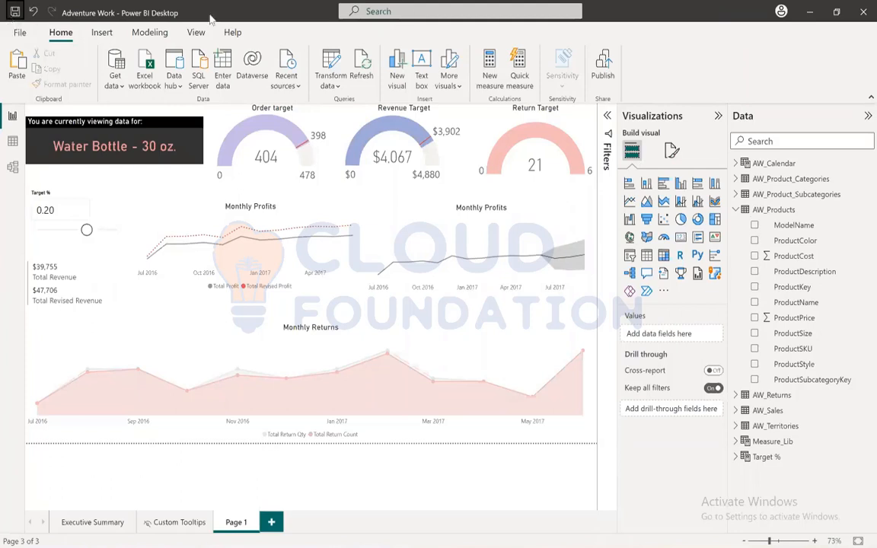
left_click(718, 116)
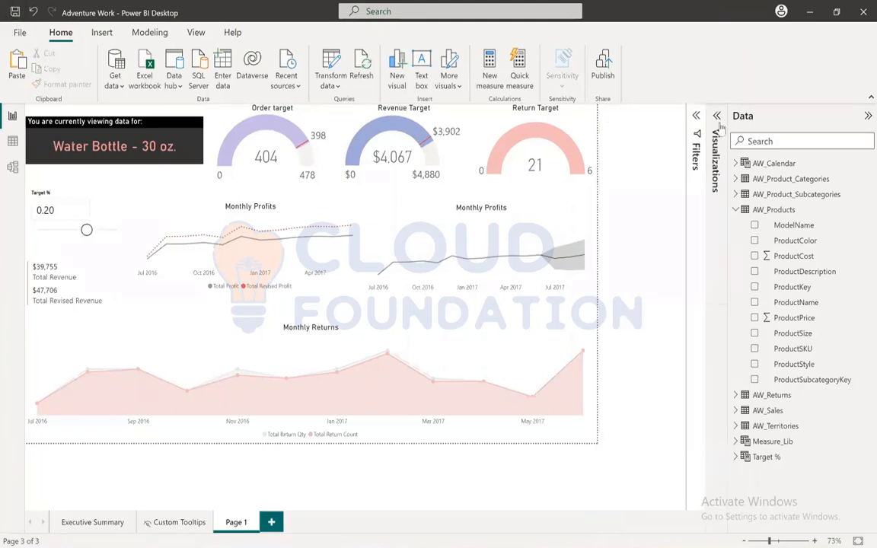
left_click(867, 116)
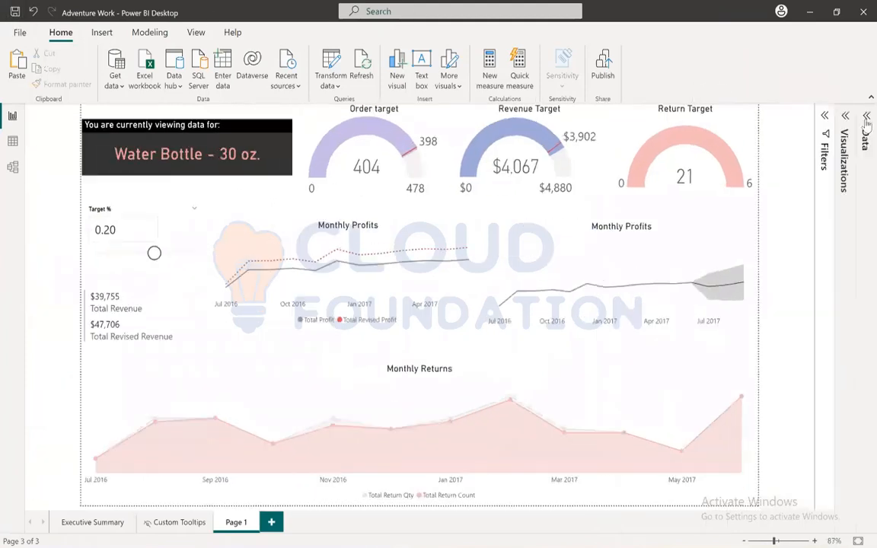
Replace the page's ProductName filter selection with Mountain Bottle Cage, found by searching for "mountain".
left_click(825, 119)
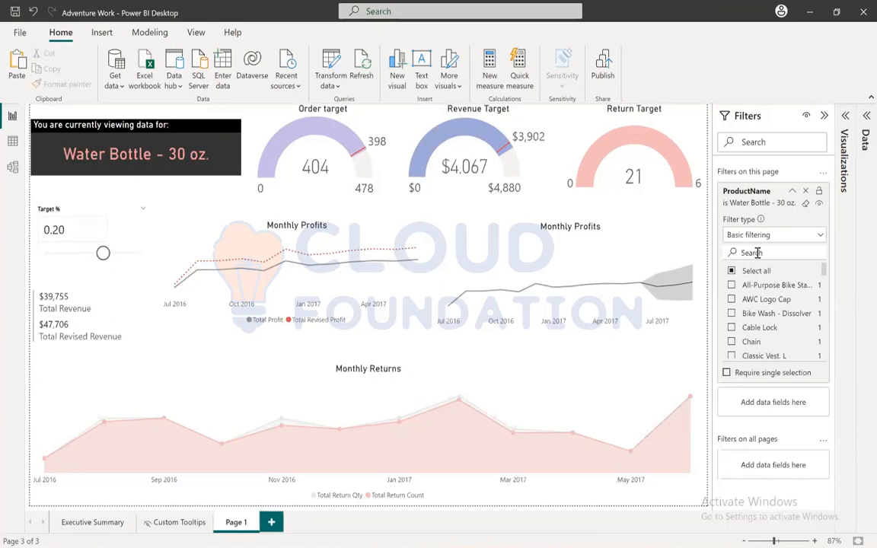
left_click(806, 203)
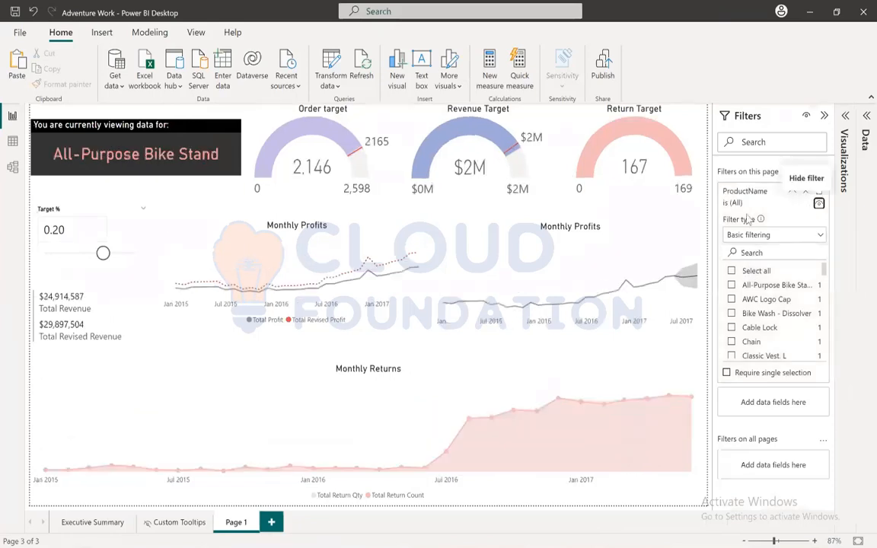
left_click(766, 251)
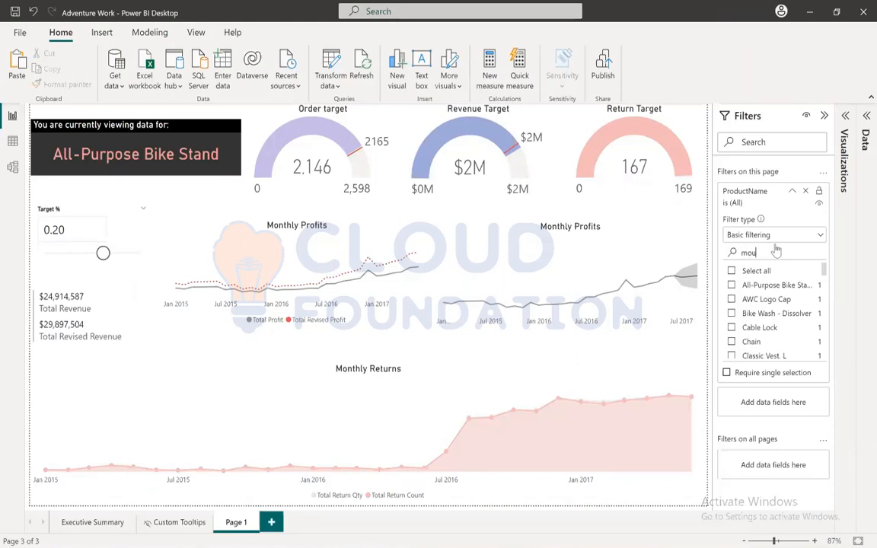
type("ntain")
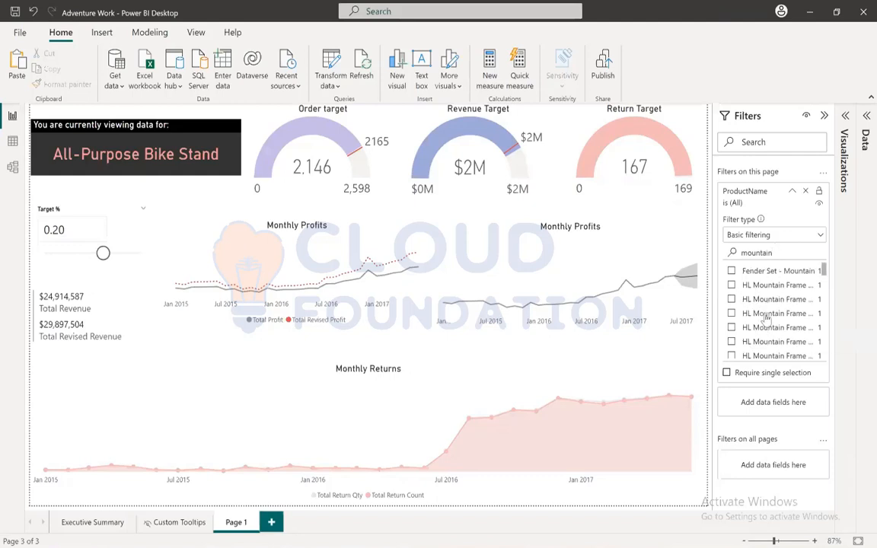
scroll(766, 319, "down", 1)
left_click_drag(823, 273, 828, 323)
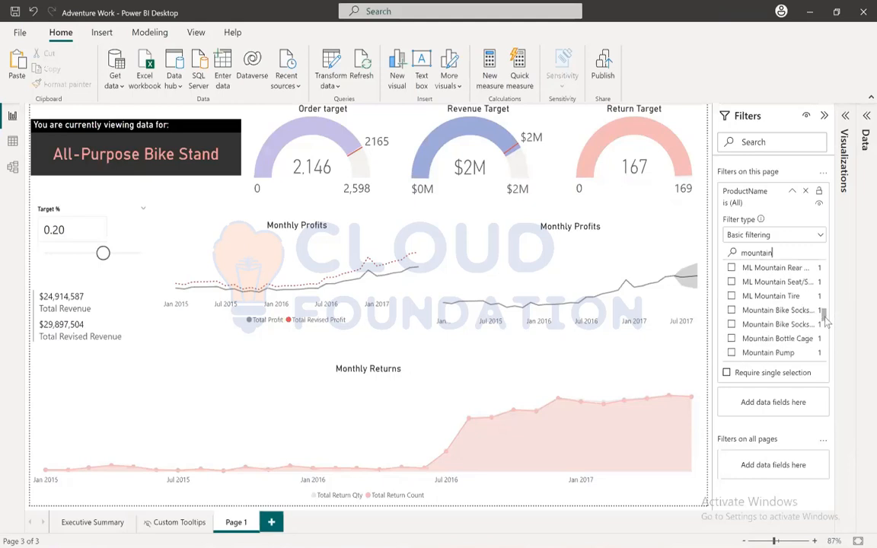
left_click(731, 339)
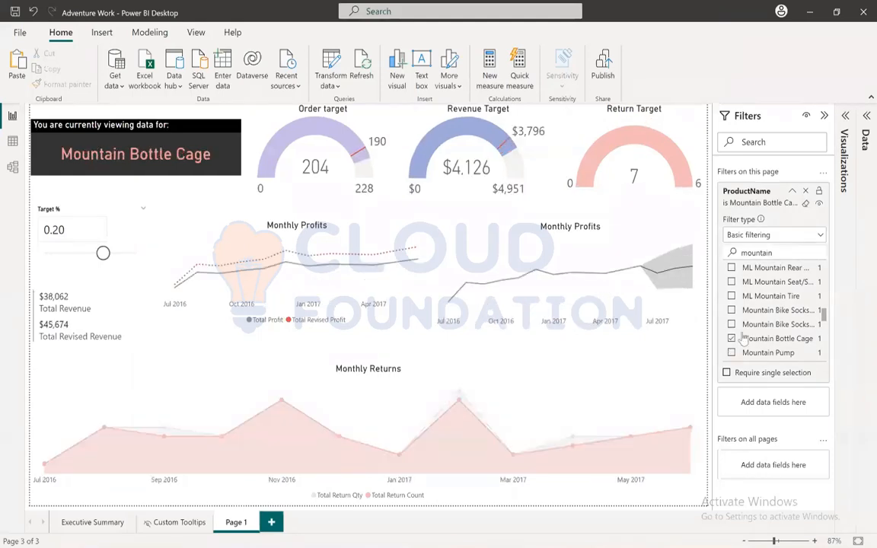
Clear and remove the ProductName filter from the page filters, and save the report.
left_click(805, 202)
left_click(808, 191)
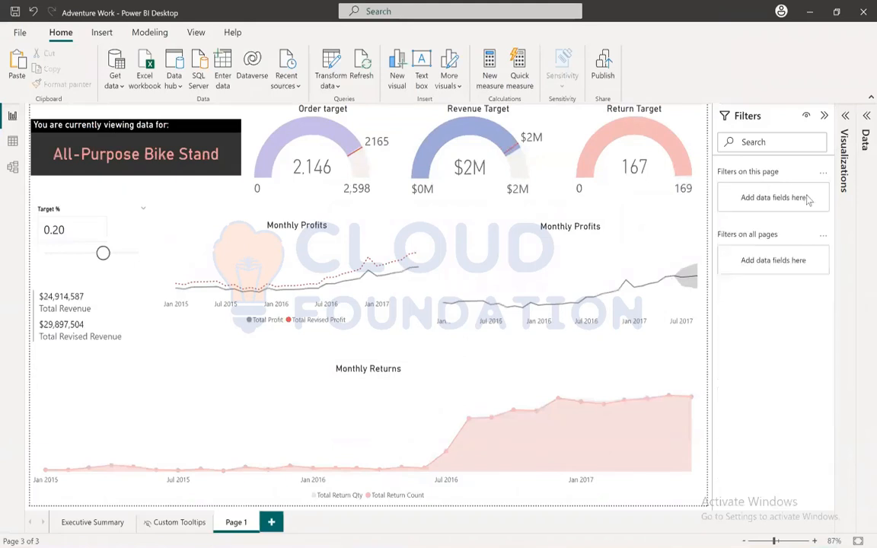
left_click(825, 116)
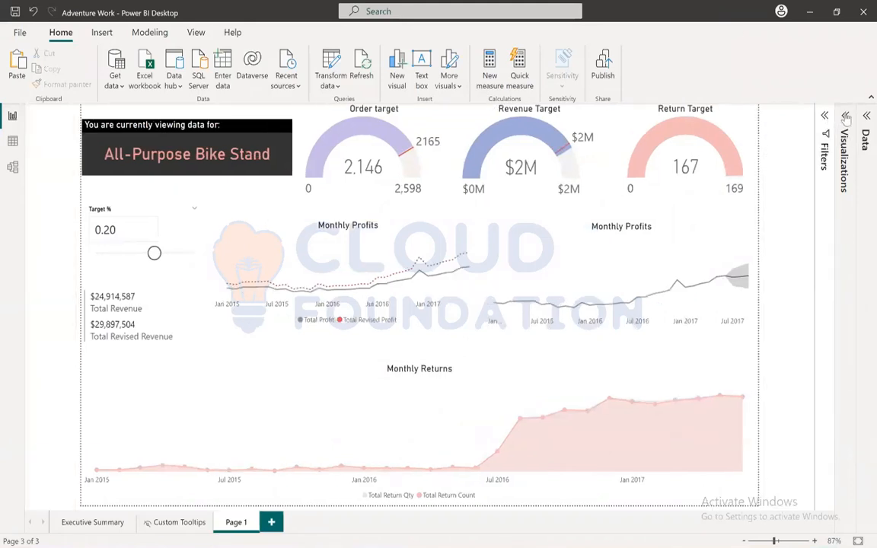
left_click(845, 116)
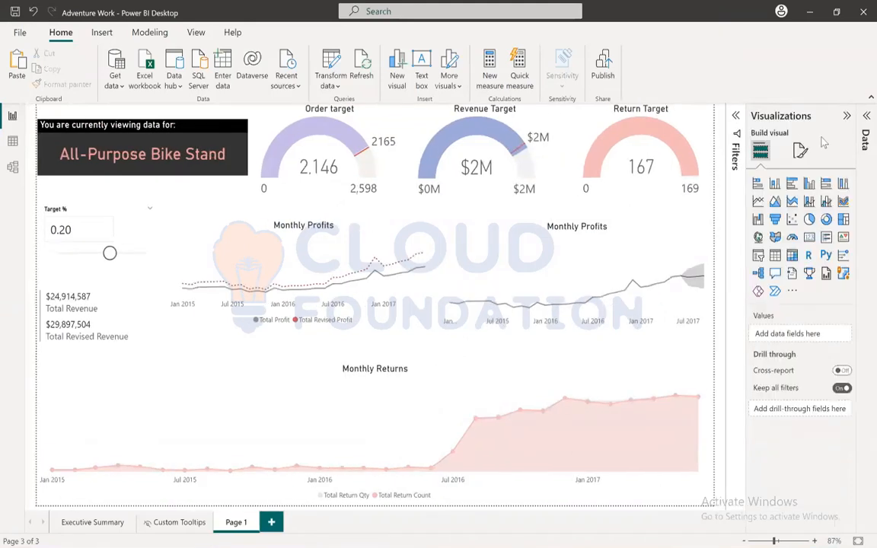
left_click(14, 14)
Add ProductName from AW_Products as the page's drill-through field.
left_click(866, 141)
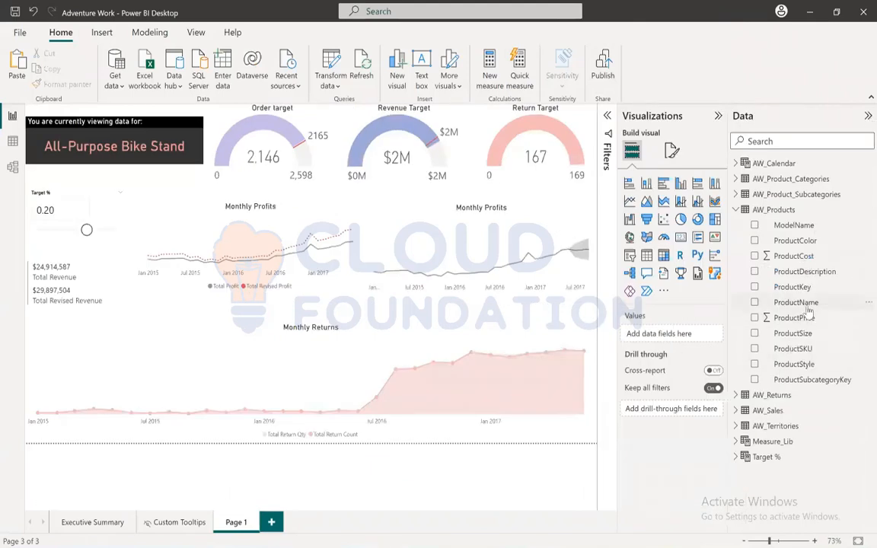
left_click_drag(797, 303, 677, 411)
scroll(685, 416, "down", 2)
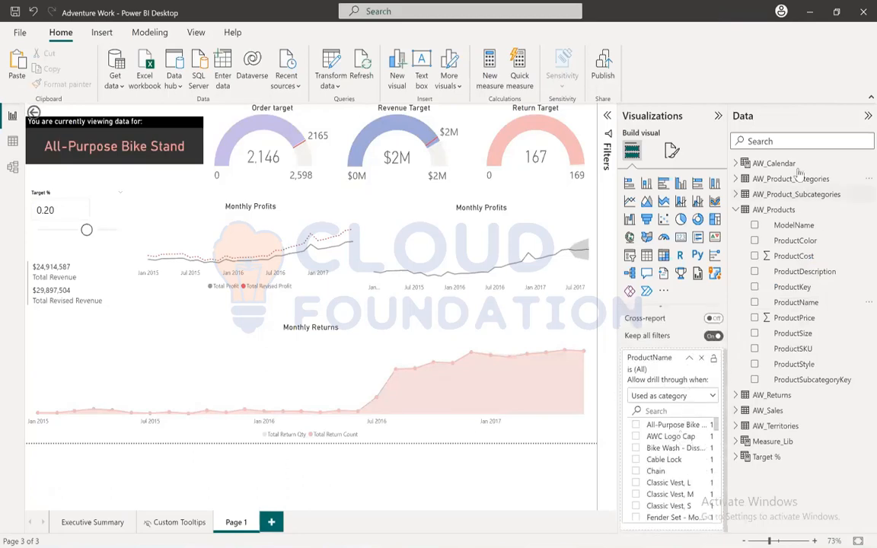
left_click(867, 116)
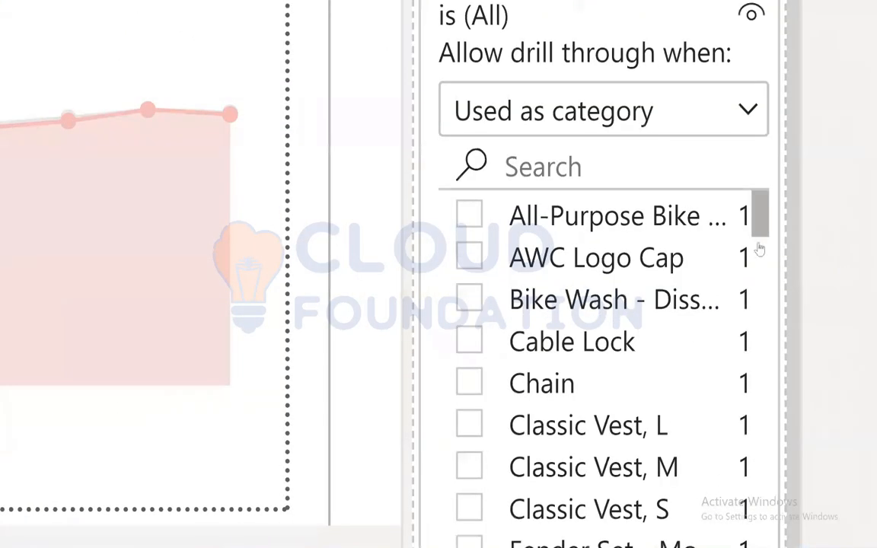
Try the drill-through filter on Water Bottle - 30 oz., searching for "water", and clear the selection.
left_click(696, 168)
type("water")
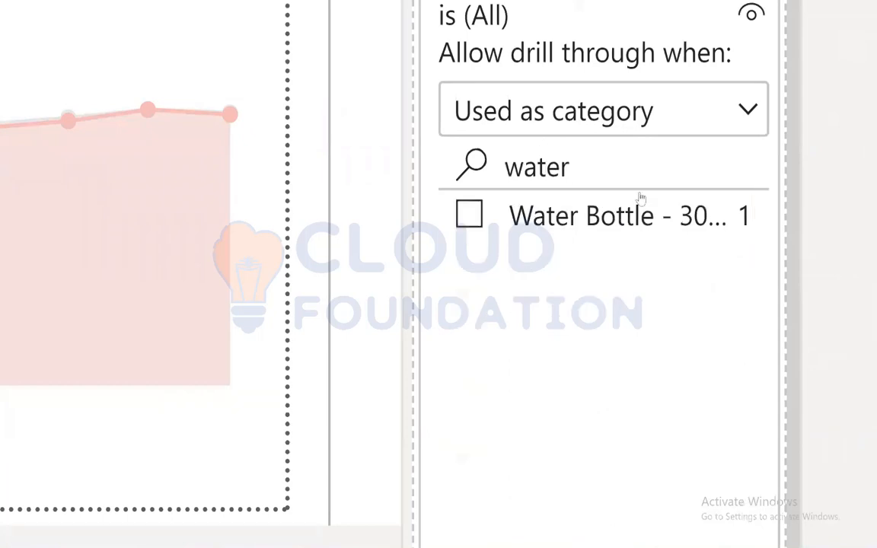
left_click(469, 214)
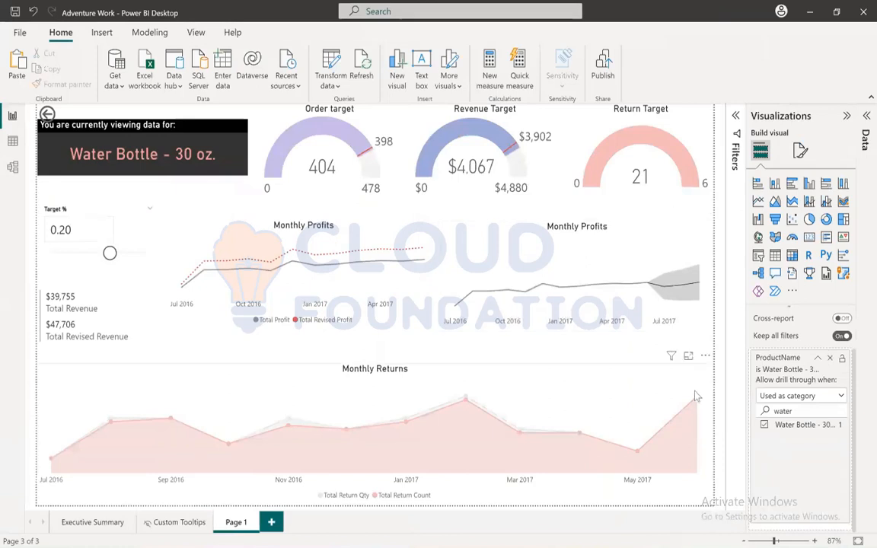
left_click(839, 370)
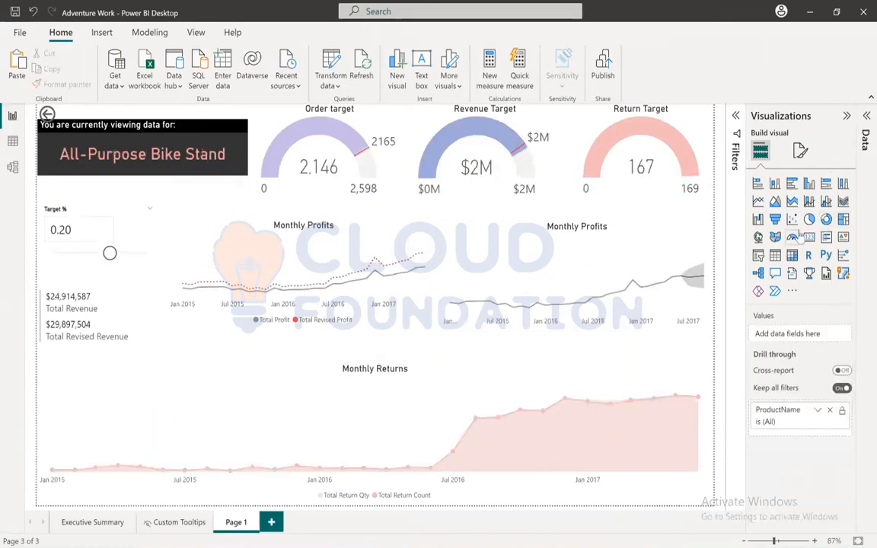
Shift the product-name card slightly down to clear the back arrow, and inspect the arrow's action settings.
left_click(847, 117)
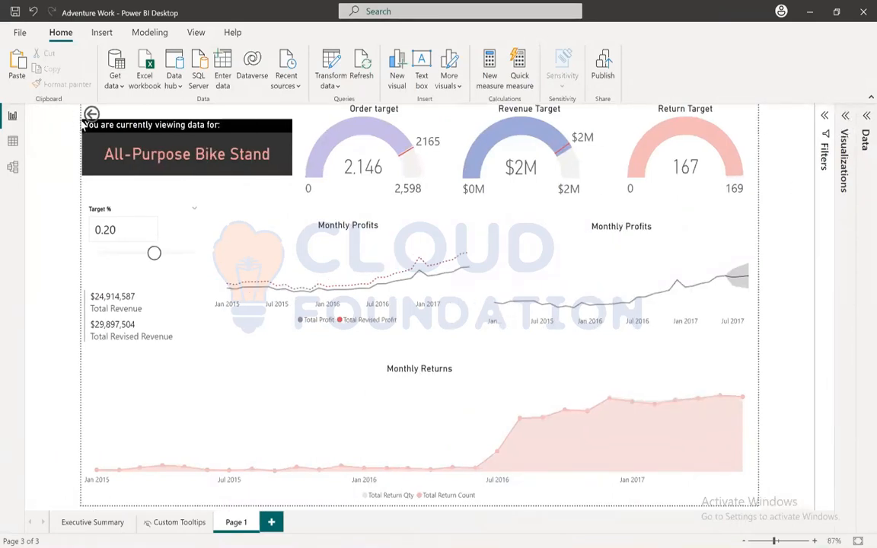
left_click(112, 115)
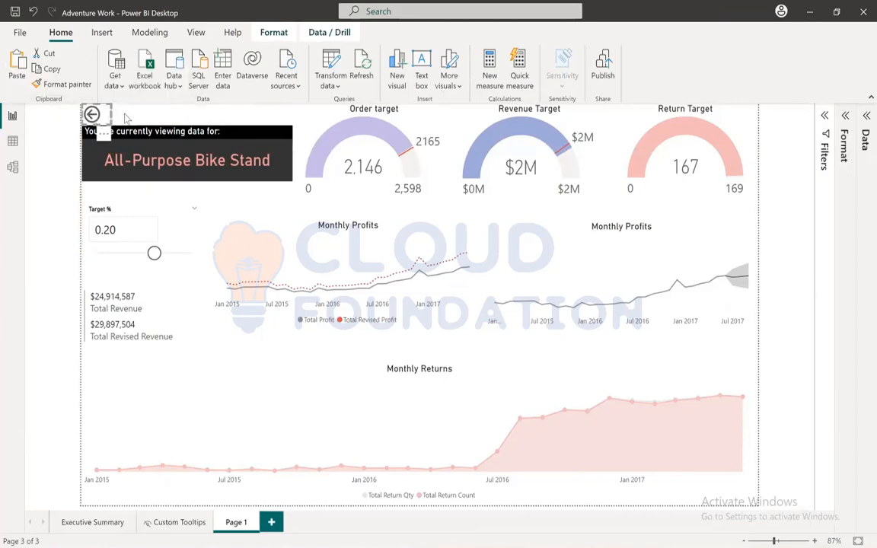
left_click(845, 119)
left_click(791, 286)
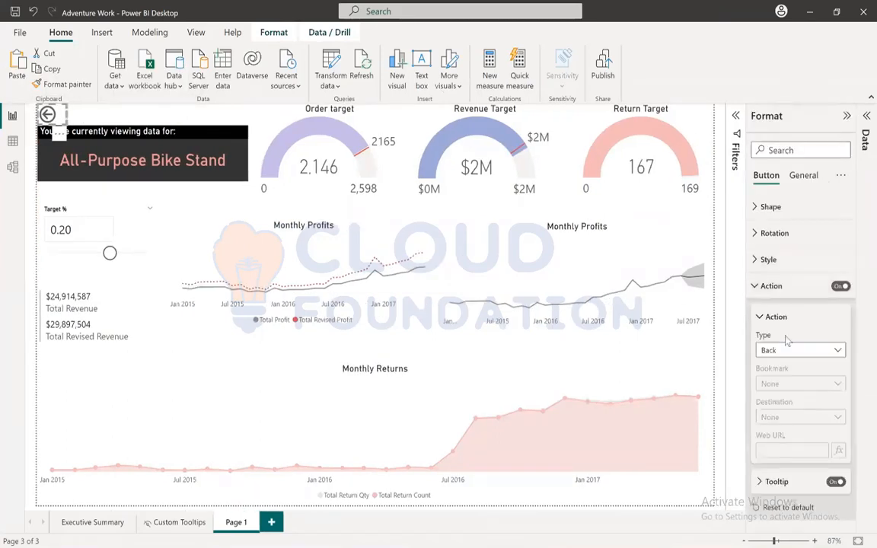
left_click(768, 288)
left_click(847, 116)
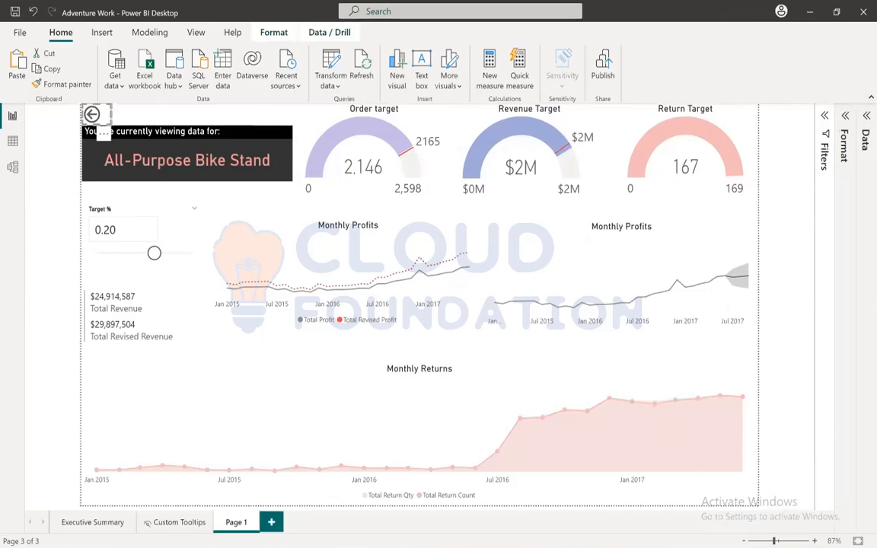
Save the report from the Executive Summary page and view the drill-through targets for Mountain-200 Black, 46 in the product table.
left_click(82, 526)
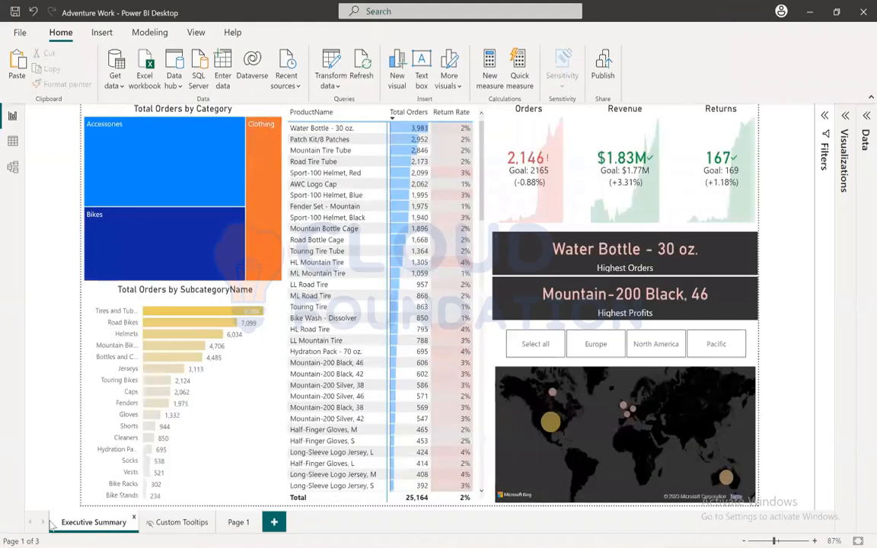
left_click(15, 12)
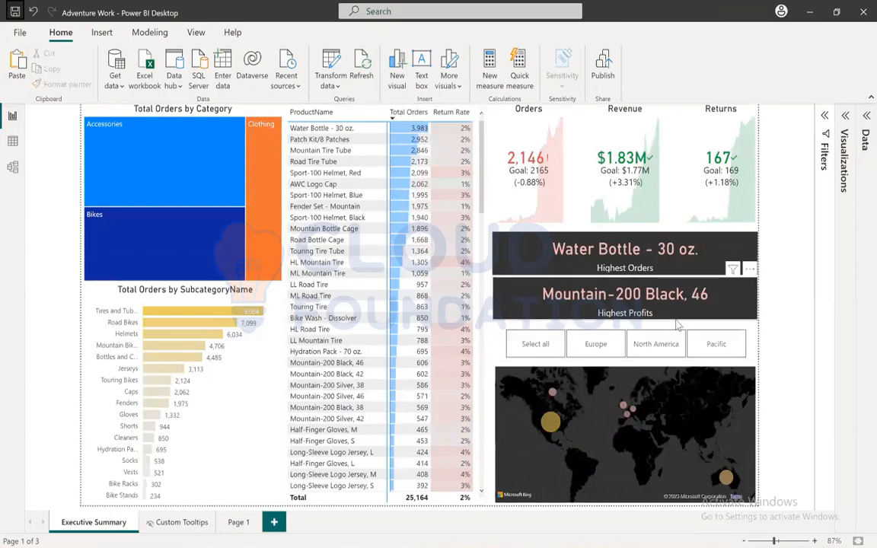
right_click(323, 366)
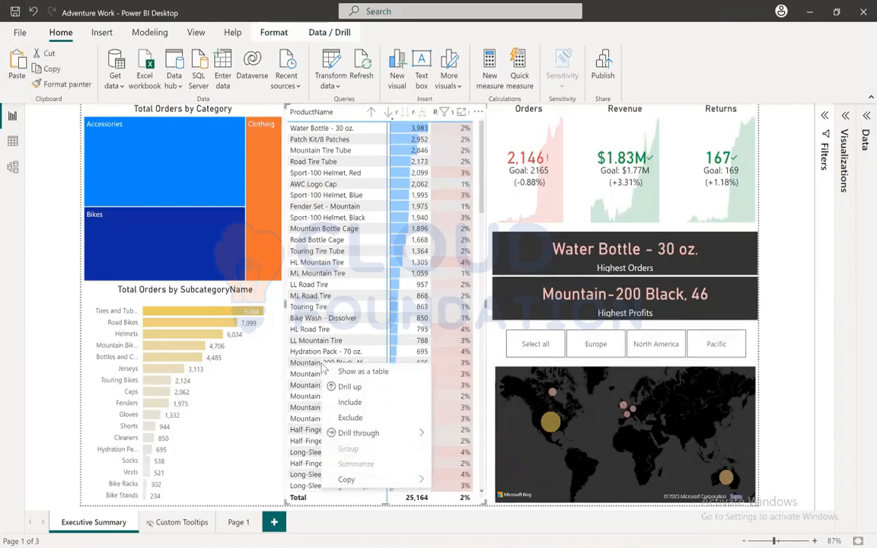
mouse_move(358, 434)
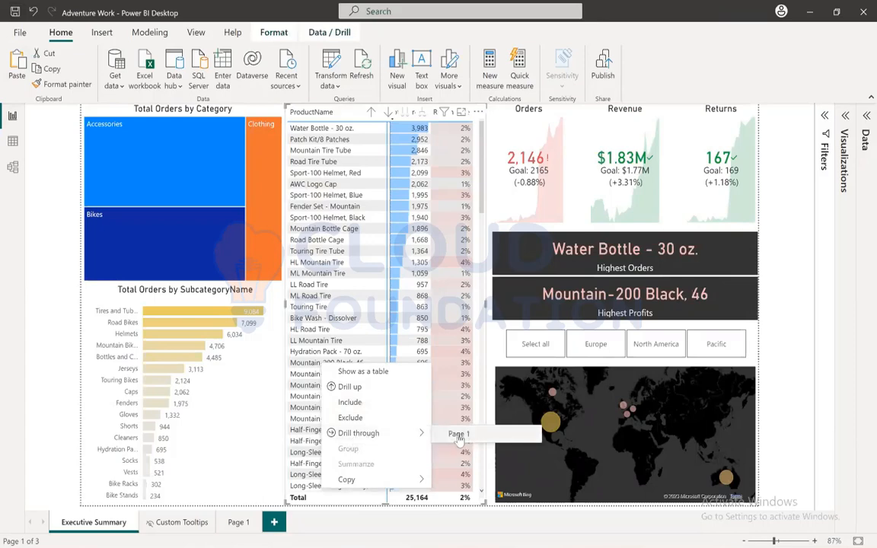
Rename Page 1 as Product Details.
left_click(238, 523)
double_click(238, 524)
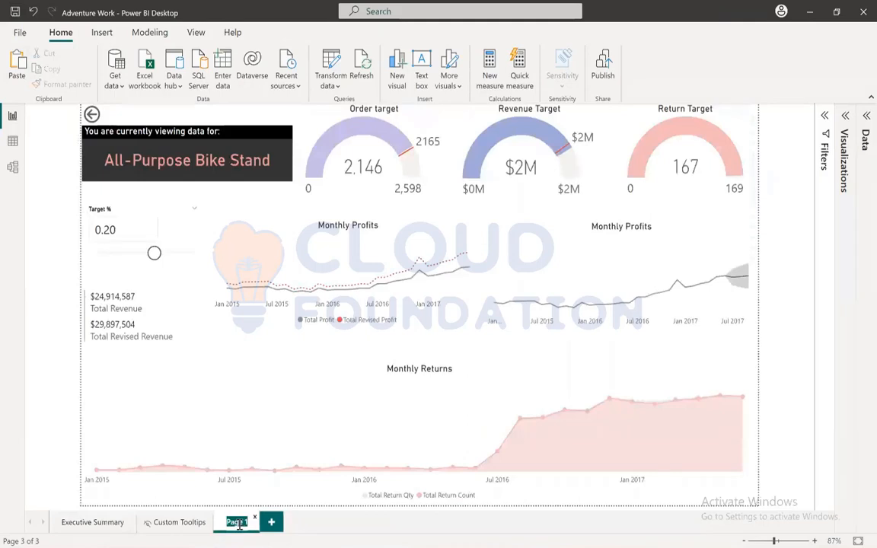
type("Pr")
key("Return")
Drill through from Mountain-200 Black, 46 on the Executive Summary to Product Details, and set Target % to 0.10.
left_click(79, 526)
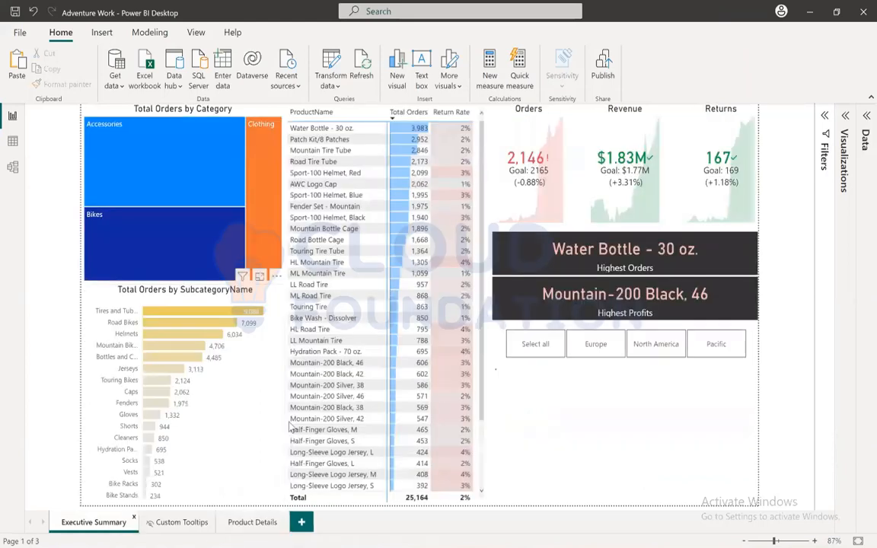
left_click(315, 370)
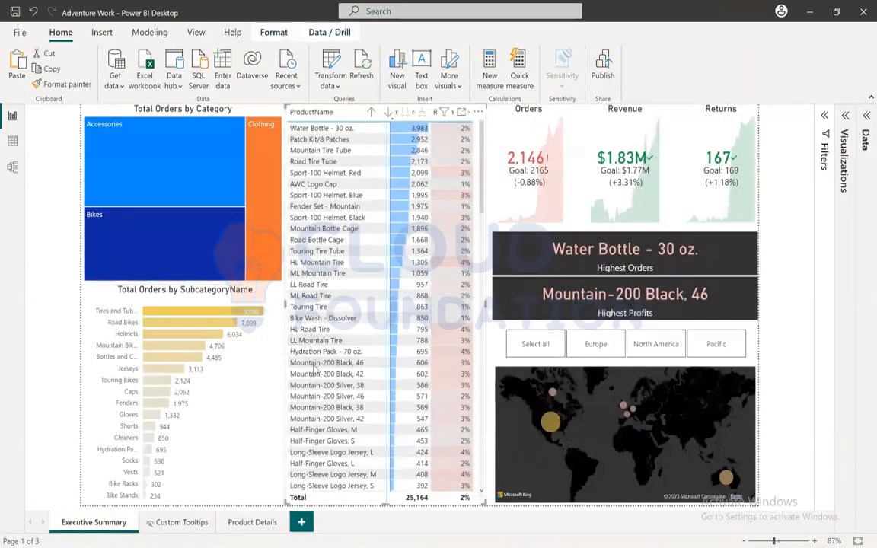
right_click(315, 370)
mouse_move(387, 436)
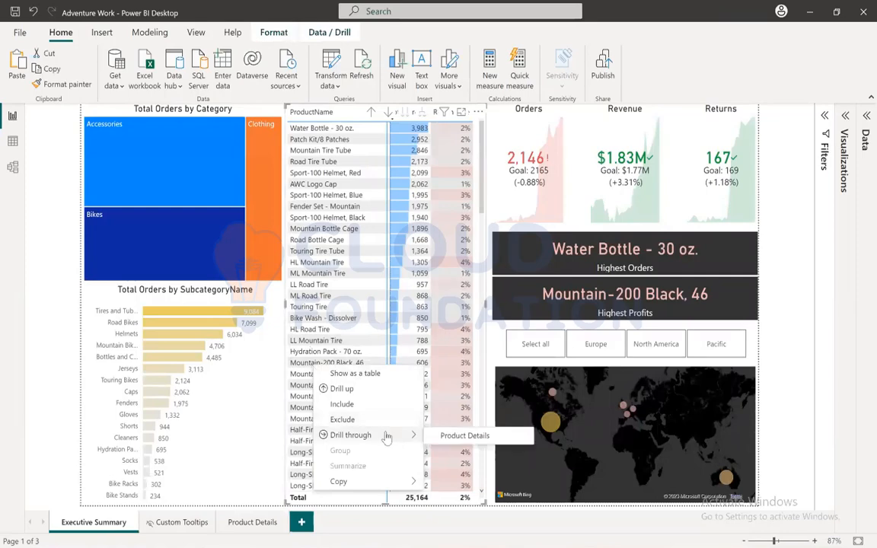
left_click(485, 442)
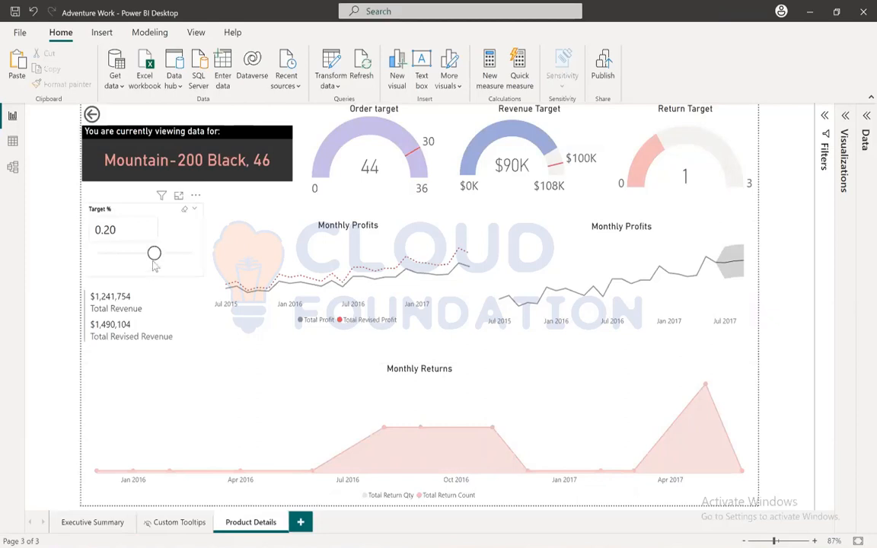
left_click_drag(154, 253, 149, 253)
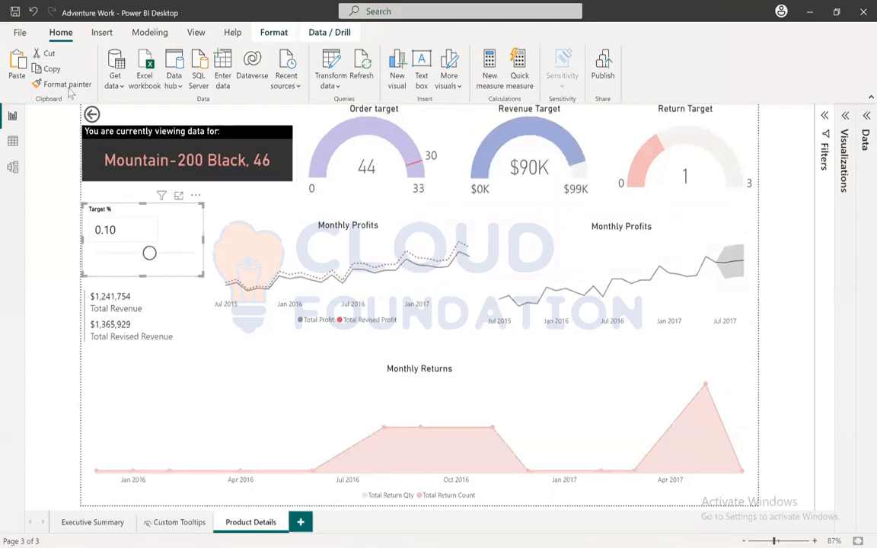
Return to the Executive Summary, drill through from Road Bottle Cage to Product Details, and inspect the Revenue Target gauge.
left_click(91, 114, "ctrl")
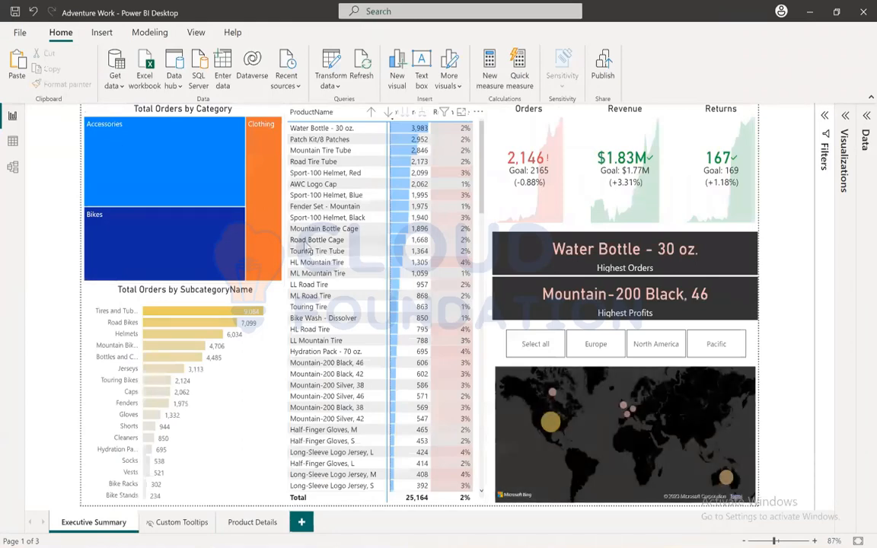
right_click(310, 244)
mouse_move(379, 316)
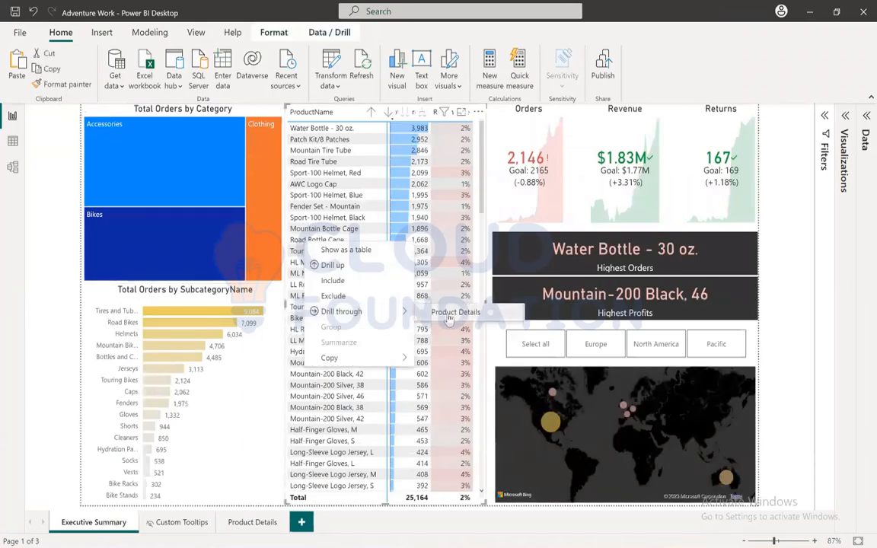
left_click(407, 311)
mouse_move(549, 156)
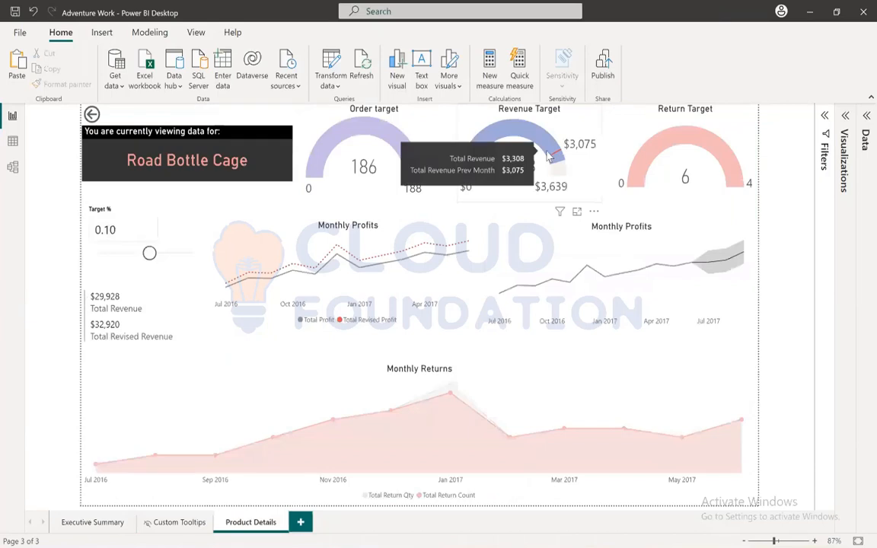